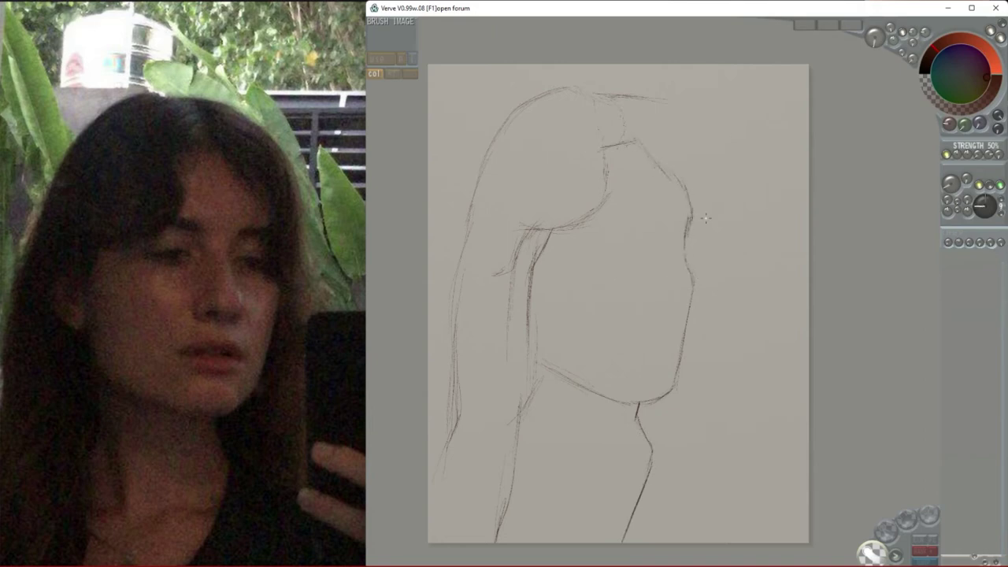
- Sketch the long hair outline on the far side of the head, the neck folds, the collarbone and the shoulder lines
{"action": "left_click_drag", "start_coordinate": [712, 365], "coordinate": [717, 480]}
{"action": "left_click_drag", "start_coordinate": [665, 100], "coordinate": [722, 203]}
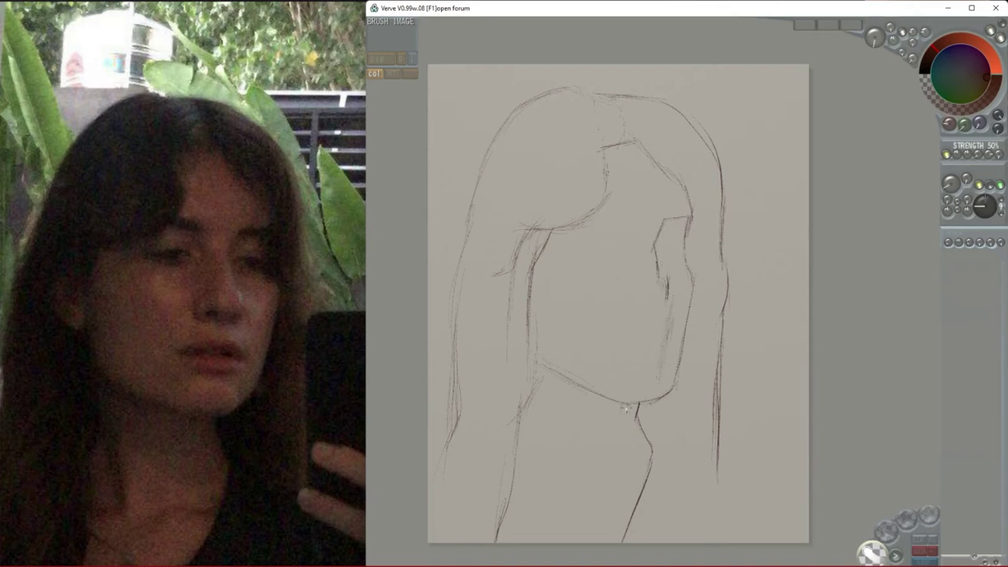
{"action": "left_click_drag", "start_coordinate": [625, 498], "coordinate": [572, 510]}
{"action": "left_click_drag", "start_coordinate": [561, 423], "coordinate": [594, 448]}
{"action": "left_click_drag", "start_coordinate": [552, 406], "coordinate": [560, 493]}
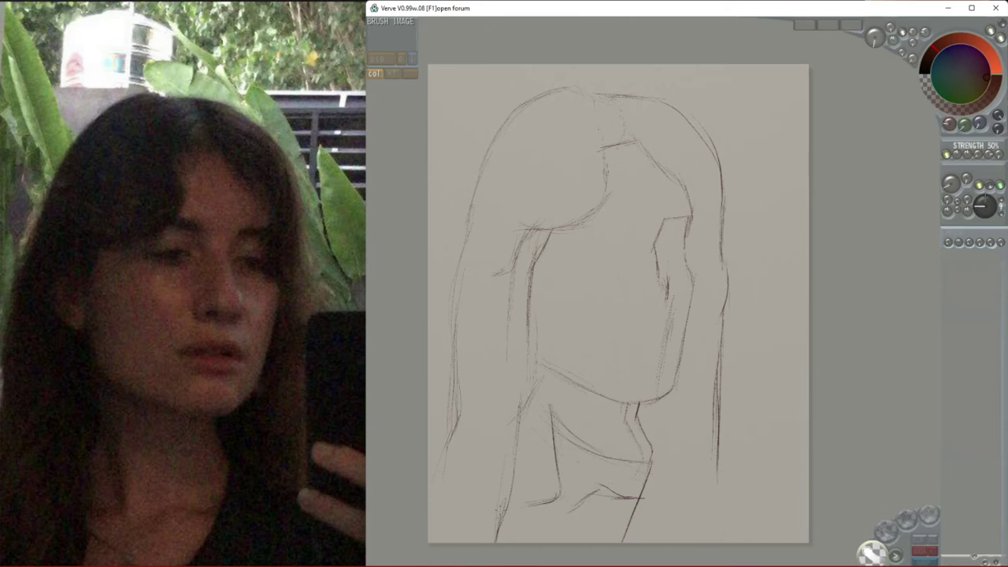
{"action": "left_click_drag", "start_coordinate": [727, 437], "coordinate": [721, 508]}
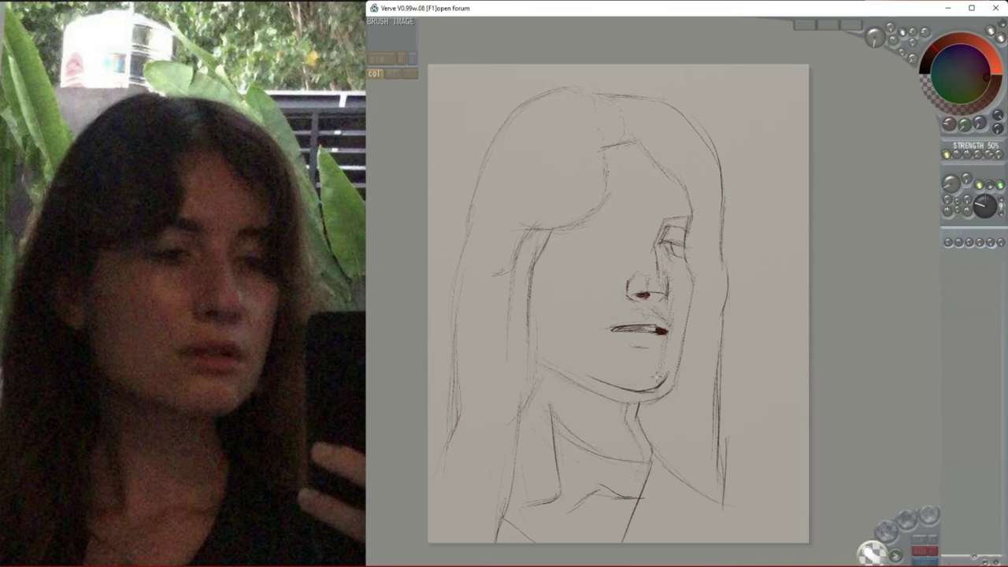
- Reinforce the sketch with darker lines on the far jaw, the fringe edge, the temple and the near hair strand
{"action": "left_click_drag", "start_coordinate": [685, 335], "coordinate": [667, 378]}
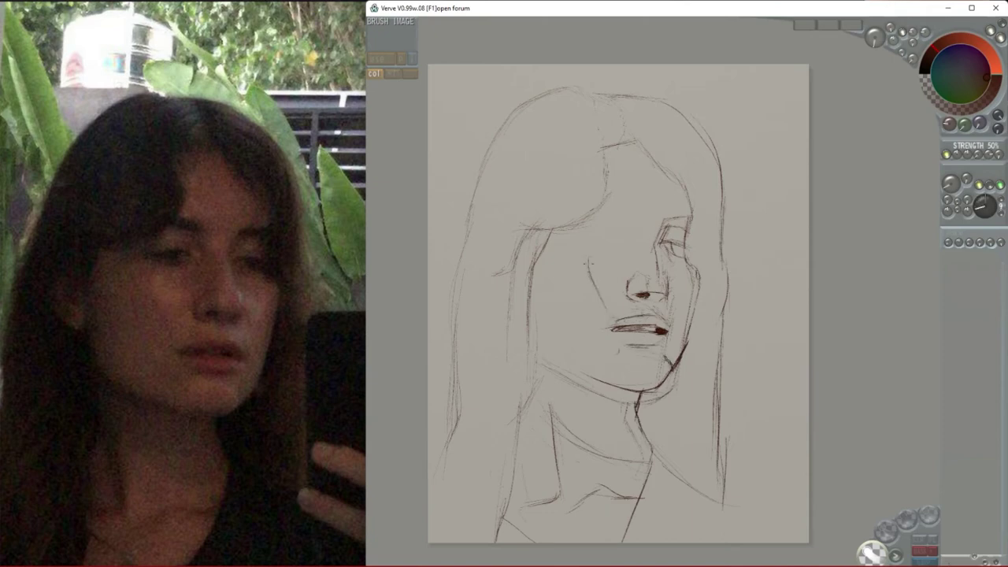
{"action": "left_click_drag", "start_coordinate": [587, 213], "coordinate": [611, 185]}
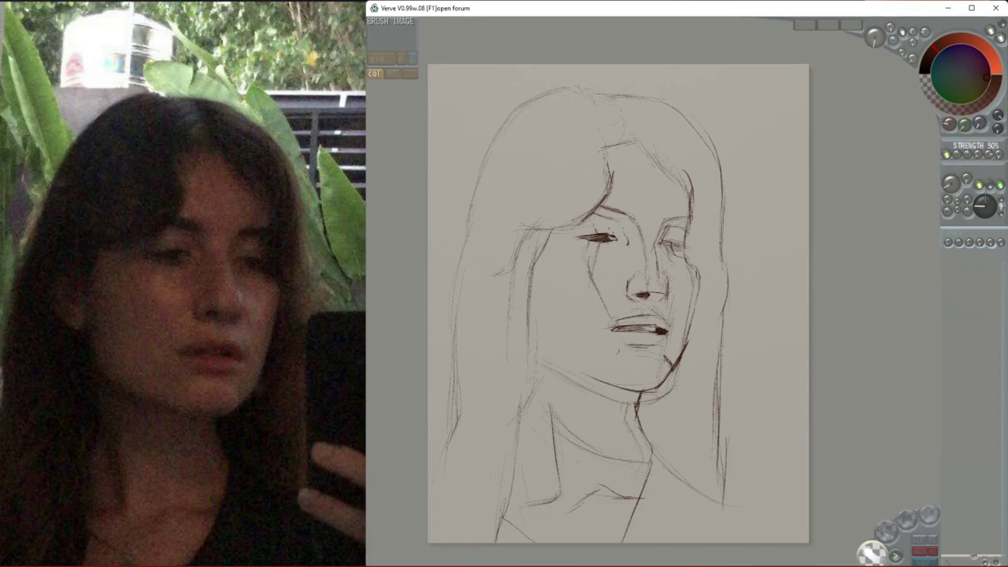
{"action": "left_click_drag", "start_coordinate": [573, 225], "coordinate": [527, 238]}
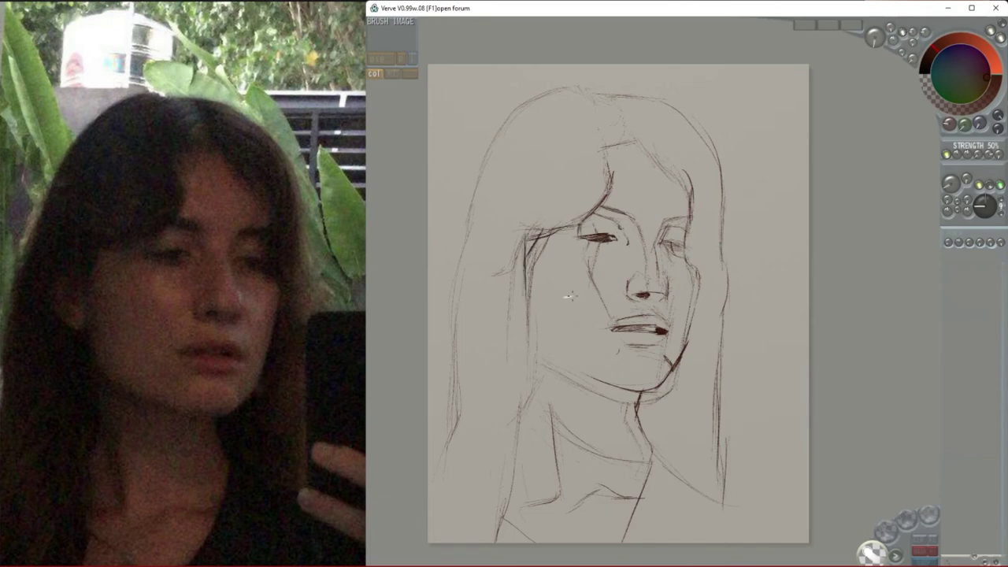
{"action": "mouse_move", "coordinate": [511, 301]}
{"action": "left_mouse_down"}
{"action": "mouse_move", "coordinate": [524, 301]}
{"action": "mouse_move", "coordinate": [542, 354]}
{"action": "mouse_move", "coordinate": [516, 543]}
{"action": "left_mouse_up"}
- Block in a dark green foliage area in the background beside the far side of the hair
{"action": "key", "text": "bracketright"}
{"action": "left_click", "coordinate": [951, 89]}
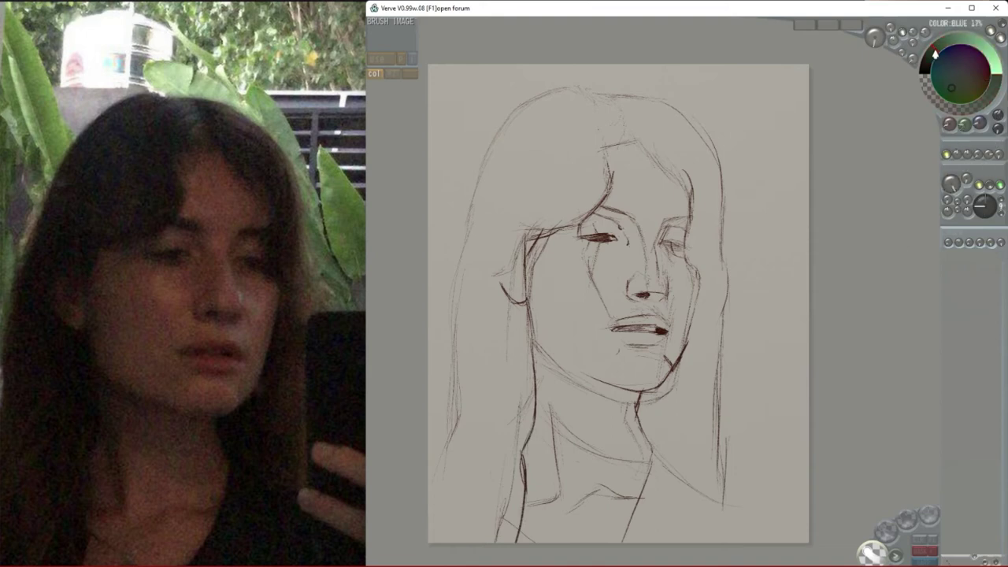
{"action": "left_click", "coordinate": [956, 100]}
{"action": "mouse_move", "coordinate": [875, 38]}
{"action": "left_mouse_down"}
{"action": "mouse_move", "coordinate": [851, 56]}
{"action": "mouse_move", "coordinate": [888, 53]}
{"action": "left_mouse_up"}
{"action": "mouse_move", "coordinate": [742, 359]}
{"action": "left_mouse_down"}
{"action": "mouse_move", "coordinate": [734, 390]}
{"action": "mouse_move", "coordinate": [739, 347]}
{"action": "mouse_move", "coordinate": [750, 411]}
{"action": "mouse_move", "coordinate": [738, 404]}
{"action": "mouse_move", "coordinate": [753, 327]}
{"action": "mouse_move", "coordinate": [761, 422]}
{"action": "mouse_move", "coordinate": [798, 371]}
{"action": "mouse_move", "coordinate": [752, 355]}
{"action": "mouse_move", "coordinate": [792, 419]}
{"action": "mouse_move", "coordinate": [778, 347]}
{"action": "mouse_move", "coordinate": [730, 314]}
{"action": "mouse_move", "coordinate": [799, 330]}
{"action": "left_mouse_up"}
- Add brighter green strokes to the foliage and blend them into the dark green up to the hair edge
{"action": "left_click", "coordinate": [947, 42]}
{"action": "right_click", "coordinate": [725, 372]}
{"action": "left_click", "coordinate": [993, 58]}
{"action": "left_click_drag", "start_coordinate": [955, 98], "coordinate": [955, 86]}
{"action": "mouse_move", "coordinate": [738, 301]}
{"action": "left_mouse_down"}
{"action": "mouse_move", "coordinate": [760, 292]}
{"action": "mouse_move", "coordinate": [802, 333]}
{"action": "left_mouse_up"}
{"action": "right_click", "coordinate": [760, 323]}
{"action": "mouse_move", "coordinate": [734, 281]}
{"action": "left_mouse_down"}
{"action": "mouse_move", "coordinate": [797, 276]}
{"action": "mouse_move", "coordinate": [746, 307]}
{"action": "mouse_move", "coordinate": [737, 301]}
{"action": "left_mouse_up"}
{"action": "key", "text": "2"}
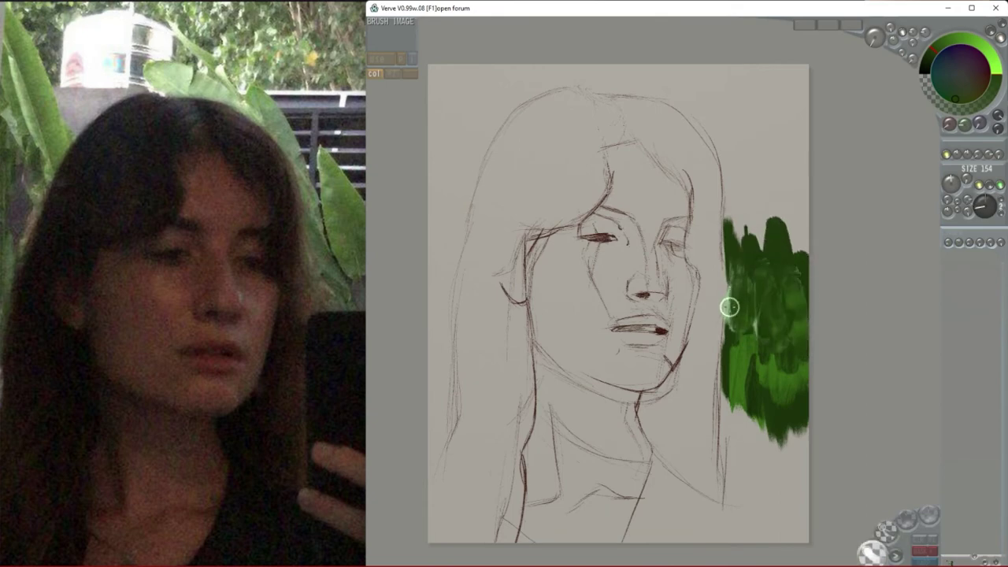
- Paint a medium turquoise-blue sky above the foliage and along the far side and top of the hair
{"action": "left_click", "coordinate": [729, 304], "text": "alt"}
{"action": "left_click_drag", "start_coordinate": [737, 229], "coordinate": [736, 148]}
{"action": "left_click_drag", "start_coordinate": [735, 206], "coordinate": [731, 132]}
{"action": "left_click_drag", "start_coordinate": [732, 133], "coordinate": [753, 245]}
{"action": "left_click_drag", "start_coordinate": [710, 106], "coordinate": [728, 154]}
{"action": "left_click_drag", "start_coordinate": [674, 95], "coordinate": [713, 146]}
{"action": "left_click_drag", "start_coordinate": [765, 165], "coordinate": [765, 202]}
{"action": "left_click_drag", "start_coordinate": [772, 252], "coordinate": [794, 203]}
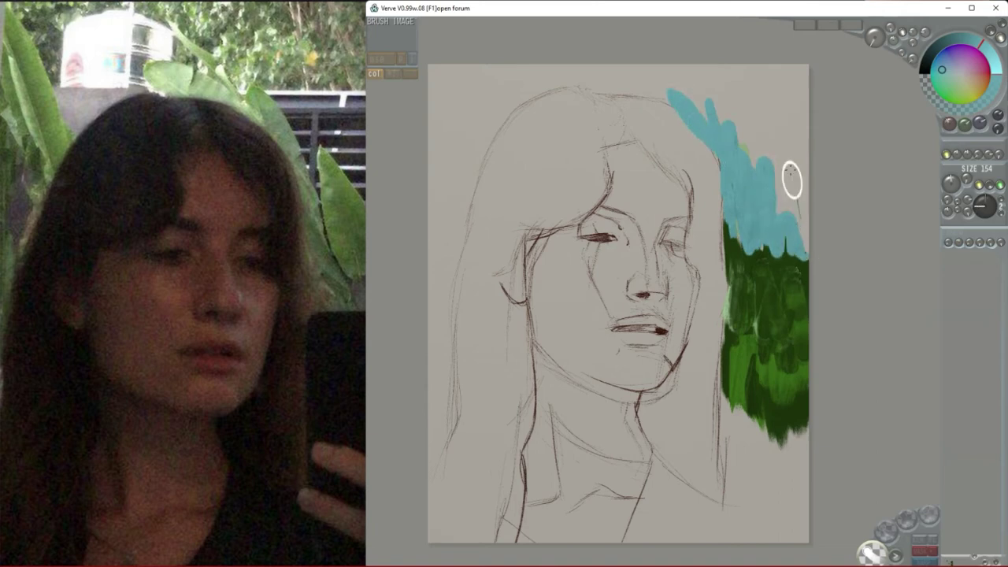
{"action": "mouse_move", "coordinate": [670, 93]}
{"action": "left_mouse_down"}
{"action": "mouse_move", "coordinate": [485, 115]}
{"action": "mouse_move", "coordinate": [582, 71]}
{"action": "mouse_move", "coordinate": [734, 92]}
{"action": "mouse_move", "coordinate": [767, 160]}
{"action": "left_mouse_up"}
- Fill the background on the near side of the hair with a lighter cyan, up to the canvas corner
{"action": "left_click", "coordinate": [998, 71]}
{"action": "mouse_move", "coordinate": [512, 95]}
{"action": "left_mouse_down"}
{"action": "mouse_move", "coordinate": [456, 179]}
{"action": "mouse_move", "coordinate": [435, 150]}
{"action": "mouse_move", "coordinate": [433, 179]}
{"action": "left_mouse_up"}
{"action": "mouse_move", "coordinate": [470, 170]}
{"action": "left_mouse_down"}
{"action": "mouse_move", "coordinate": [433, 457]}
{"action": "mouse_move", "coordinate": [443, 193]}
{"action": "mouse_move", "coordinate": [431, 150]}
{"action": "left_mouse_up"}
{"action": "mouse_move", "coordinate": [520, 81]}
{"action": "left_mouse_down"}
{"action": "mouse_move", "coordinate": [498, 101]}
{"action": "mouse_move", "coordinate": [456, 72]}
{"action": "left_mouse_up"}
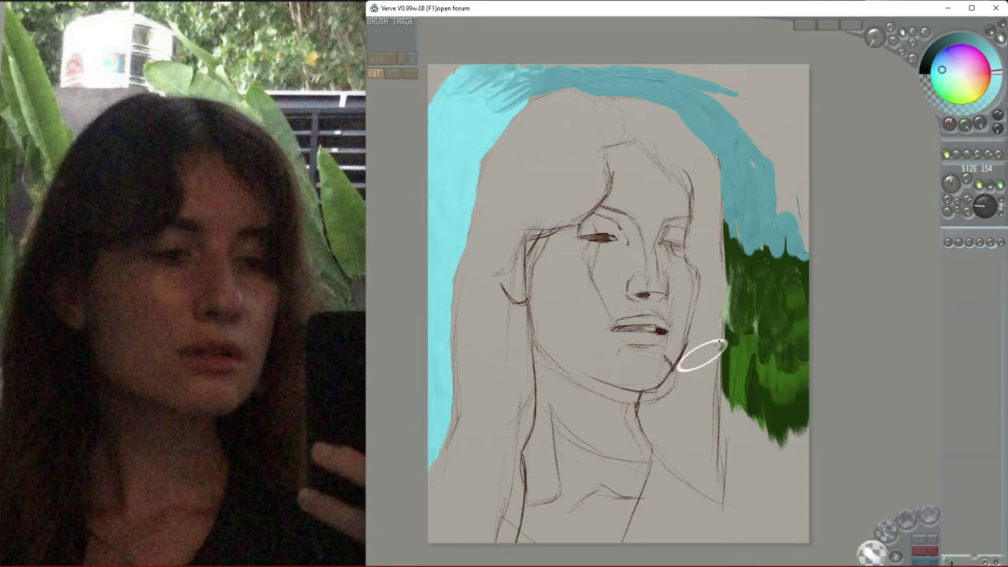
- Paint a muted reddish-brown shadow patch on the side of the nose below the near eye's inner corner
{"action": "left_click", "coordinate": [973, 78]}
{"action": "left_click_drag", "start_coordinate": [881, 53], "coordinate": [873, 57]}
{"action": "left_click", "coordinate": [963, 43]}
{"action": "mouse_move", "coordinate": [634, 246]}
{"action": "left_mouse_down"}
{"action": "mouse_move", "coordinate": [639, 264]}
{"action": "mouse_move", "coordinate": [619, 253]}
{"action": "mouse_move", "coordinate": [640, 260]}
{"action": "mouse_move", "coordinate": [636, 238]}
{"action": "mouse_move", "coordinate": [633, 257]}
{"action": "left_mouse_up"}
{"action": "left_click", "coordinate": [980, 74]}
{"action": "left_click", "coordinate": [977, 77]}
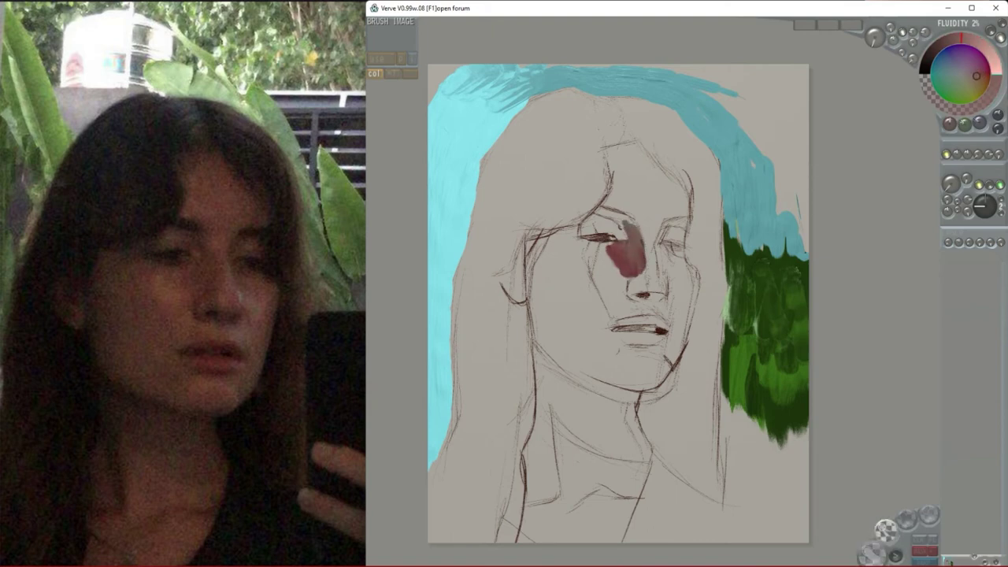
- Extend the reddish-brown shadow down the nose to the nostril and add an orange-brown touch at the nose tip
{"action": "left_click", "coordinate": [627, 269], "text": "alt"}
{"action": "left_click_drag", "start_coordinate": [627, 272], "coordinate": [628, 286]}
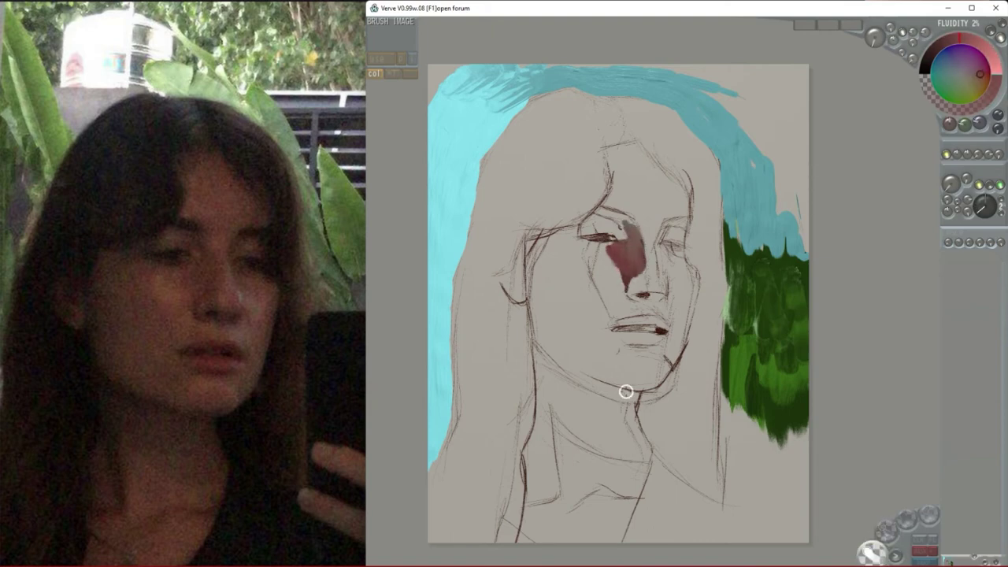
{"action": "left_click", "coordinate": [637, 251], "text": "alt"}
{"action": "left_click_drag", "start_coordinate": [639, 284], "coordinate": [641, 288]}
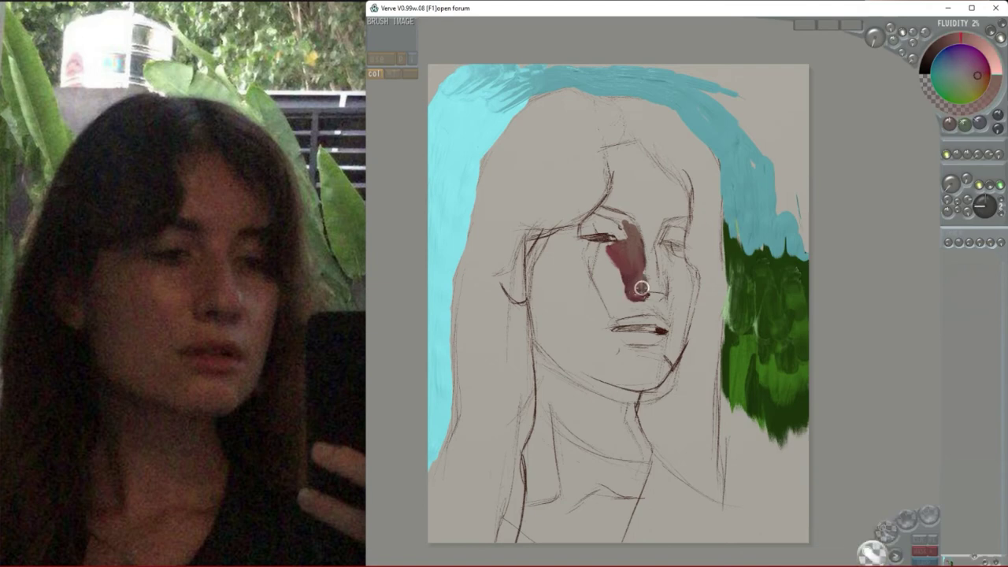
{"action": "left_click", "coordinate": [981, 81]}
{"action": "left_click_drag", "start_coordinate": [646, 276], "coordinate": [649, 290]}
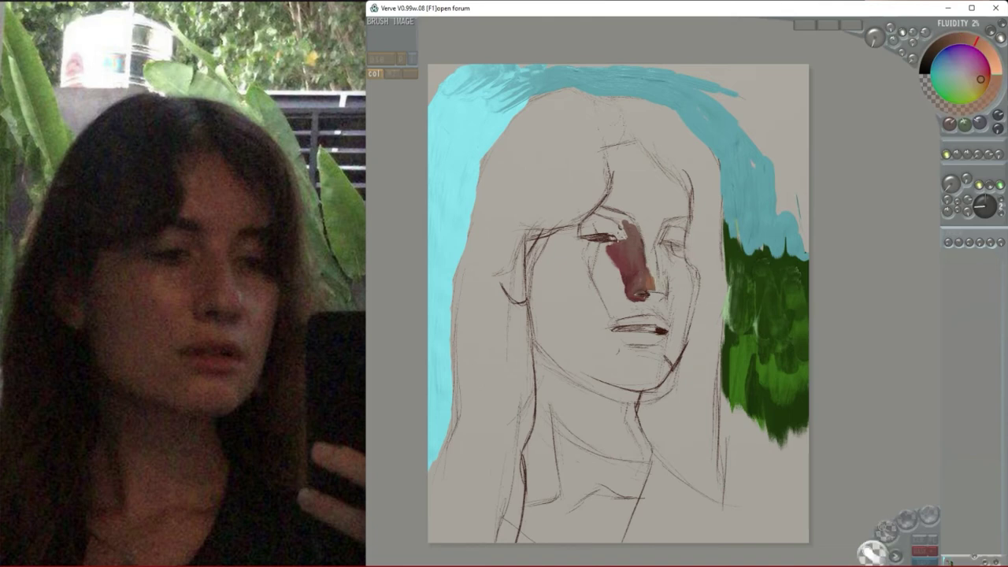
- Paint orange-brown skin around the near eye, on the inner cheek and above the upper lip, blending it into the nose shadow
{"action": "left_click", "coordinate": [613, 236], "text": "alt"}
{"action": "left_click_drag", "start_coordinate": [617, 230], "coordinate": [602, 228]}
{"action": "right_click", "coordinate": [649, 285]}
{"action": "mouse_move", "coordinate": [613, 280]}
{"action": "left_mouse_down"}
{"action": "mouse_move", "coordinate": [602, 281]}
{"action": "mouse_move", "coordinate": [606, 274]}
{"action": "mouse_move", "coordinate": [612, 294]}
{"action": "mouse_move", "coordinate": [610, 260]}
{"action": "mouse_move", "coordinate": [599, 260]}
{"action": "left_mouse_up"}
{"action": "right_click", "coordinate": [640, 274]}
{"action": "right_click", "coordinate": [625, 248]}
{"action": "right_click", "coordinate": [640, 303]}
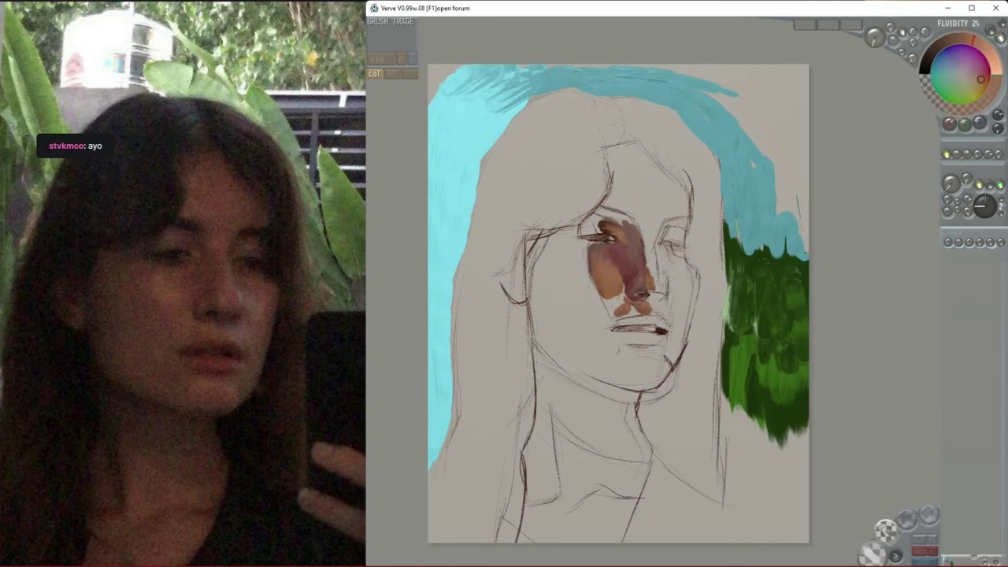
- Block in the chin and lower neck in orange-brown, with a darker brown shadow along the neckline
{"action": "mouse_move", "coordinate": [643, 354]}
{"action": "left_mouse_down"}
{"action": "mouse_move", "coordinate": [661, 356]}
{"action": "mouse_move", "coordinate": [603, 361]}
{"action": "left_mouse_up"}
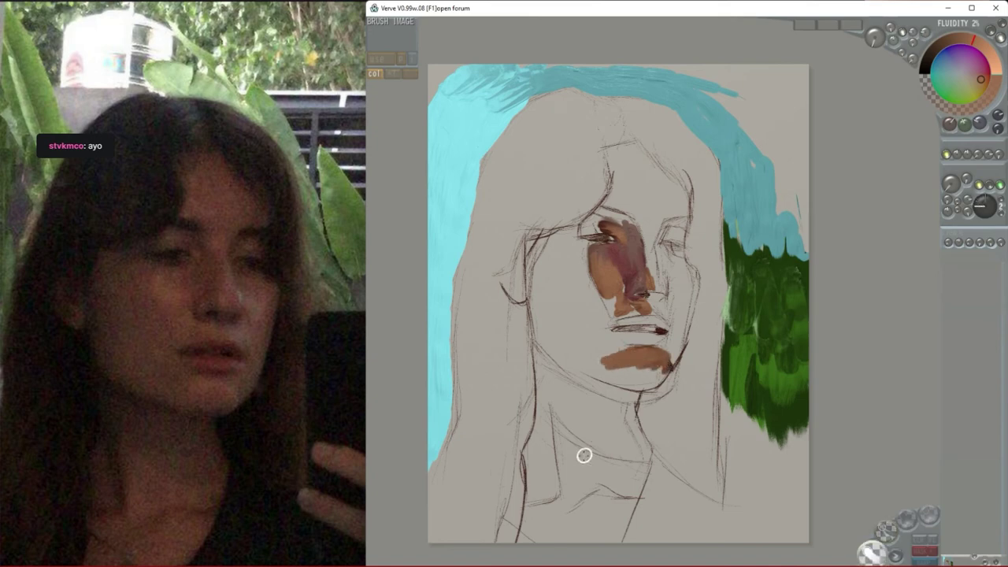
{"action": "left_click_drag", "start_coordinate": [558, 433], "coordinate": [559, 494]}
{"action": "mouse_move", "coordinate": [642, 476]}
{"action": "left_mouse_down"}
{"action": "mouse_move", "coordinate": [571, 485]}
{"action": "mouse_move", "coordinate": [567, 498]}
{"action": "mouse_move", "coordinate": [620, 466]}
{"action": "left_mouse_up"}
{"action": "left_click_drag", "start_coordinate": [980, 80], "coordinate": [977, 77]}
{"action": "mouse_move", "coordinate": [579, 442]}
{"action": "left_mouse_down"}
{"action": "mouse_move", "coordinate": [638, 479]}
{"action": "mouse_move", "coordinate": [628, 467]}
{"action": "mouse_move", "coordinate": [642, 494]}
{"action": "mouse_move", "coordinate": [600, 489]}
{"action": "mouse_move", "coordinate": [527, 515]}
{"action": "left_mouse_up"}
{"action": "right_click", "coordinate": [667, 369]}
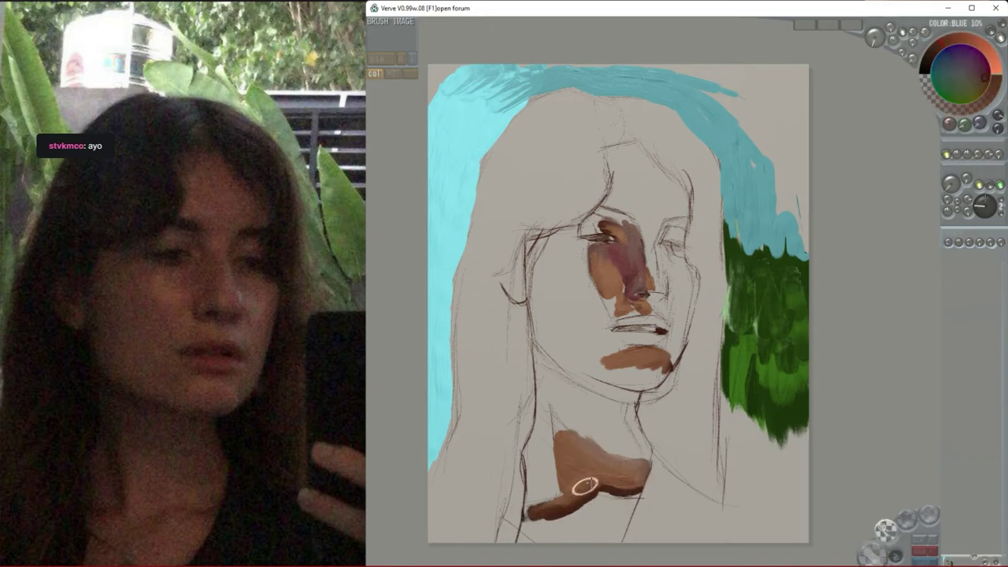
- Fill the chest below the neckline shadow with mid-brown skin and blend the edges of the shadow
{"action": "right_click", "coordinate": [565, 512]}
{"action": "mouse_move", "coordinate": [642, 498]}
{"action": "left_mouse_down"}
{"action": "mouse_move", "coordinate": [610, 501]}
{"action": "mouse_move", "coordinate": [619, 534]}
{"action": "mouse_move", "coordinate": [603, 503]}
{"action": "mouse_move", "coordinate": [604, 536]}
{"action": "mouse_move", "coordinate": [592, 539]}
{"action": "left_mouse_up"}
{"action": "right_click", "coordinate": [607, 486]}
{"action": "right_click", "coordinate": [619, 505]}
{"action": "mouse_move", "coordinate": [636, 501]}
{"action": "left_mouse_down"}
{"action": "mouse_move", "coordinate": [561, 526]}
{"action": "mouse_move", "coordinate": [585, 539]}
{"action": "mouse_move", "coordinate": [543, 532]}
{"action": "mouse_move", "coordinate": [555, 524]}
{"action": "mouse_move", "coordinate": [526, 529]}
{"action": "left_mouse_up"}
{"action": "right_click", "coordinate": [543, 513]}
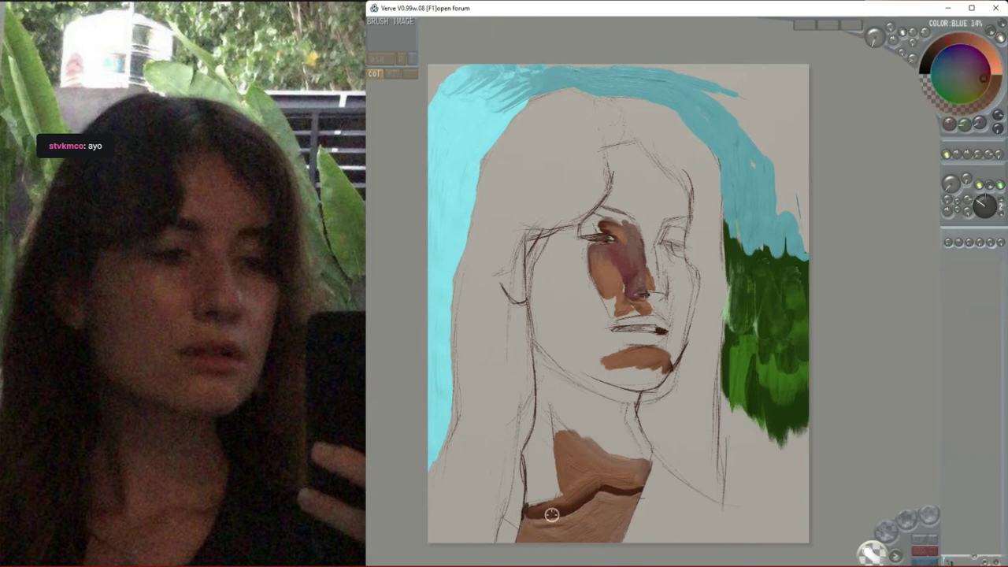
- Paint the nose bridge and lower forehead across the brows in orange-brown and blend the strokes
{"action": "right_click", "coordinate": [647, 234]}
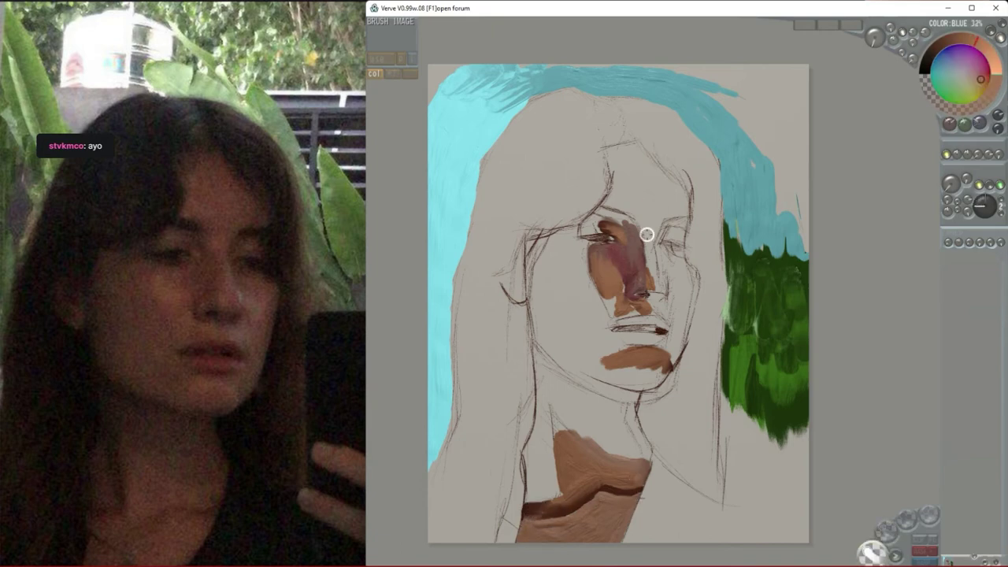
{"action": "mouse_move", "coordinate": [648, 234]}
{"action": "left_mouse_down"}
{"action": "mouse_move", "coordinate": [652, 219]}
{"action": "mouse_move", "coordinate": [635, 211]}
{"action": "mouse_move", "coordinate": [646, 199]}
{"action": "mouse_move", "coordinate": [676, 209]}
{"action": "mouse_move", "coordinate": [640, 197]}
{"action": "left_mouse_up"}
{"action": "right_click", "coordinate": [641, 251]}
{"action": "right_click", "coordinate": [642, 251]}
{"action": "right_click", "coordinate": [650, 230]}
{"action": "mouse_move", "coordinate": [619, 201]}
{"action": "left_mouse_down"}
{"action": "mouse_move", "coordinate": [622, 191]}
{"action": "mouse_move", "coordinate": [605, 204]}
{"action": "mouse_move", "coordinate": [618, 171]}
{"action": "mouse_move", "coordinate": [650, 189]}
{"action": "mouse_move", "coordinate": [651, 174]}
{"action": "mouse_move", "coordinate": [671, 191]}
{"action": "left_mouse_up"}
{"action": "right_click", "coordinate": [620, 200]}
- Fill the upper forehead with muted mauve-brown up to the hairline and blend it into the orange-brown brow area
{"action": "left_click", "coordinate": [977, 76]}
{"action": "mouse_move", "coordinate": [618, 169]}
{"action": "left_mouse_down"}
{"action": "mouse_move", "coordinate": [641, 164]}
{"action": "mouse_move", "coordinate": [656, 175]}
{"action": "mouse_move", "coordinate": [608, 155]}
{"action": "mouse_move", "coordinate": [643, 173]}
{"action": "left_mouse_up"}
{"action": "right_click", "coordinate": [645, 207]}
{"action": "right_click", "coordinate": [641, 172]}
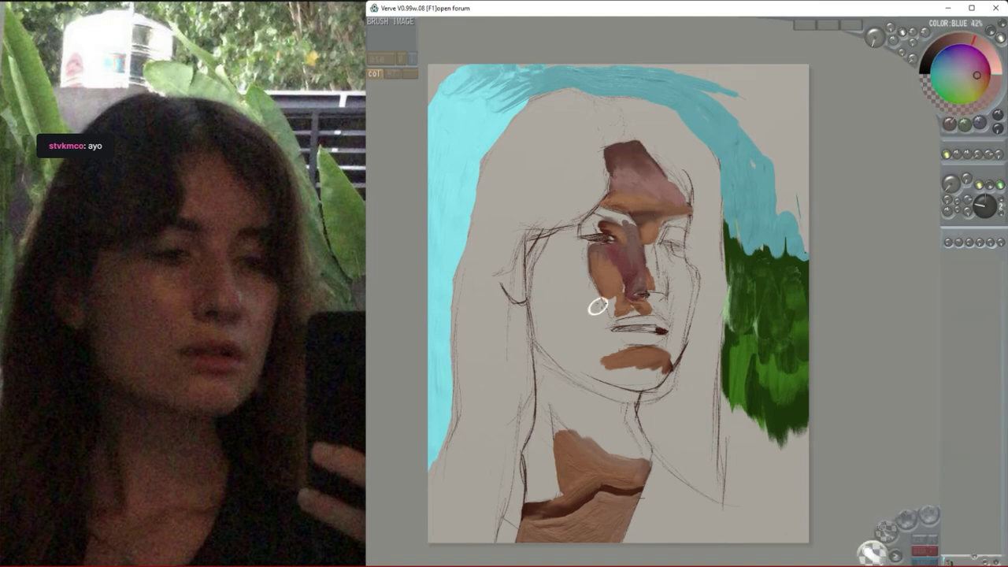
- Add light pink to the nose's far side and the far cheek, and pale lavender beside the upper lip
{"action": "right_click", "coordinate": [675, 205]}
{"action": "mouse_move", "coordinate": [650, 245]}
{"action": "left_mouse_down"}
{"action": "mouse_move", "coordinate": [654, 276]}
{"action": "mouse_move", "coordinate": [681, 286]}
{"action": "mouse_move", "coordinate": [676, 305]}
{"action": "left_mouse_up"}
{"action": "left_click", "coordinate": [972, 75]}
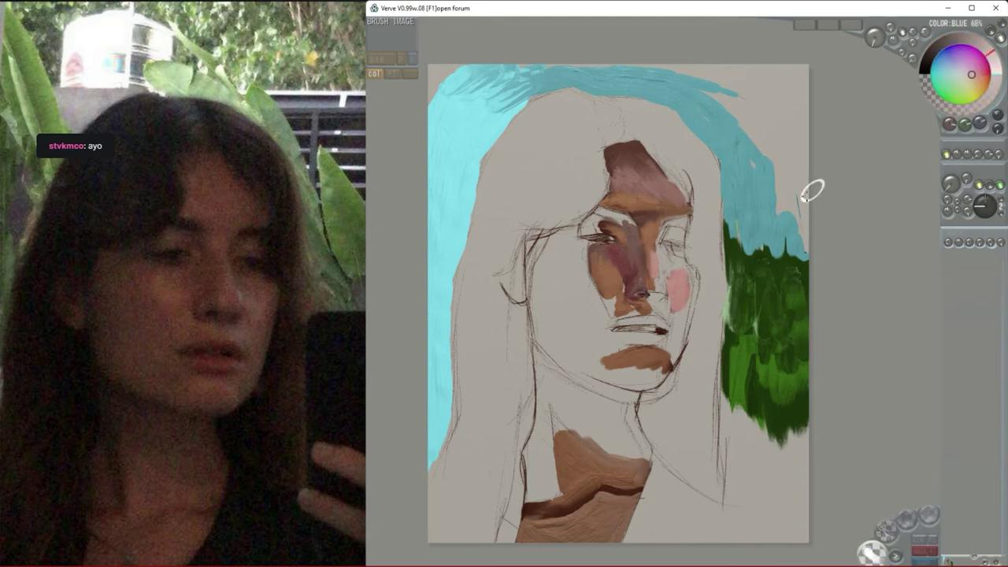
{"action": "left_click", "coordinate": [966, 66]}
{"action": "left_click_drag", "start_coordinate": [656, 307], "coordinate": [662, 313]}
{"action": "left_click", "coordinate": [886, 531]}
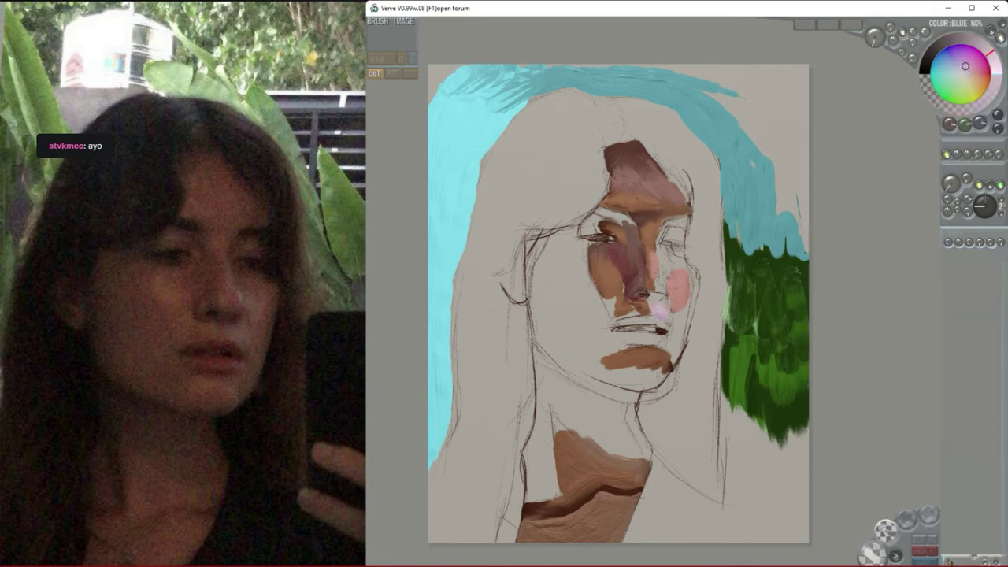
- Paint brown shading around the far eye and blend the pink and lavender down the far cheek to the chin
{"action": "right_click", "coordinate": [657, 252]}
{"action": "left_click_drag", "start_coordinate": [657, 252], "coordinate": [675, 268]}
{"action": "right_click", "coordinate": [653, 233]}
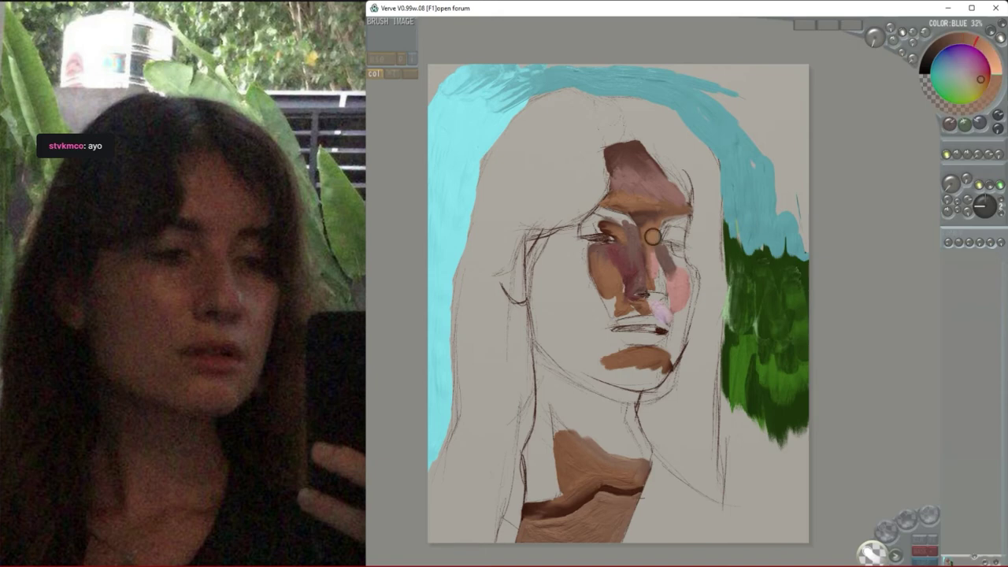
{"action": "key", "text": "shift"}
{"action": "mouse_move", "coordinate": [676, 304]}
{"action": "left_mouse_down"}
{"action": "mouse_move", "coordinate": [666, 310]}
{"action": "mouse_move", "coordinate": [677, 343]}
{"action": "mouse_move", "coordinate": [670, 359]}
{"action": "left_mouse_up"}
{"action": "right_click", "coordinate": [659, 311]}
{"action": "right_click", "coordinate": [684, 312]}
{"action": "right_click", "coordinate": [672, 328]}
{"action": "key", "text": "shift"}
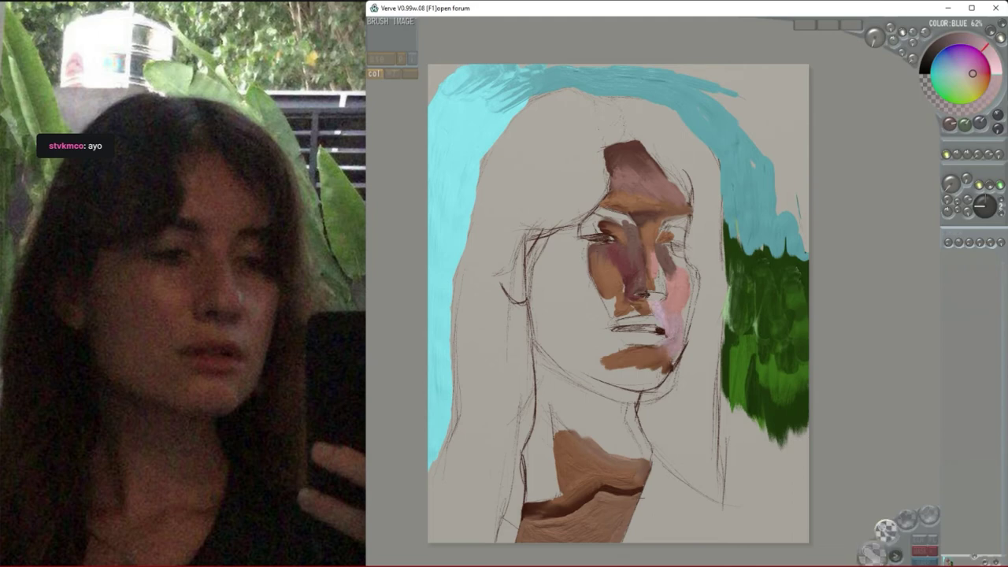
- Edge the far cheek in brown, blend it into the pink, and shade the nose's underside in muted grey-mauve
{"action": "right_click", "coordinate": [663, 355]}
{"action": "mouse_move", "coordinate": [683, 342]}
{"action": "left_mouse_down"}
{"action": "mouse_move", "coordinate": [685, 328]}
{"action": "mouse_move", "coordinate": [684, 340]}
{"action": "left_mouse_up"}
{"action": "left_click_drag", "start_coordinate": [694, 278], "coordinate": [692, 292]}
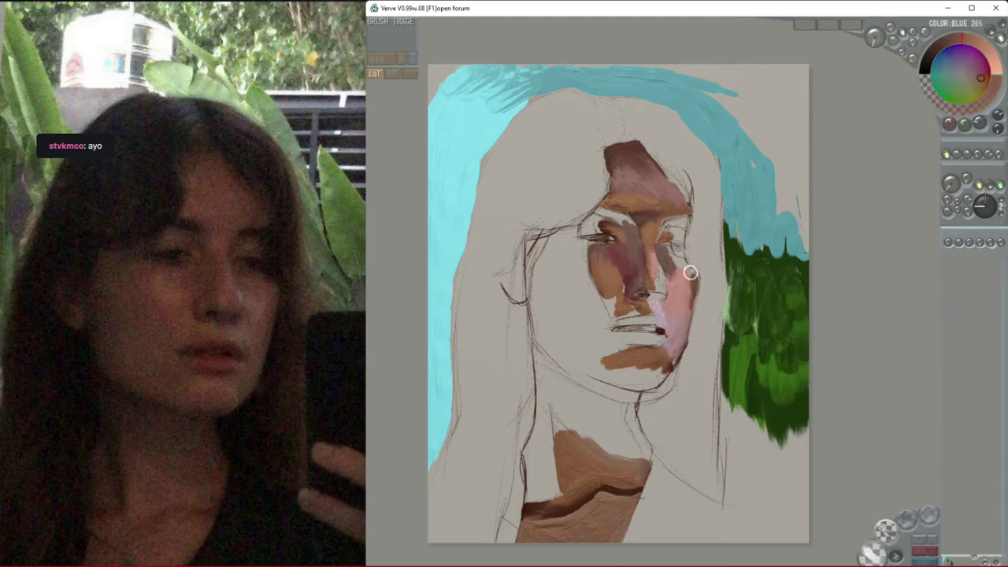
{"action": "right_click", "coordinate": [685, 273]}
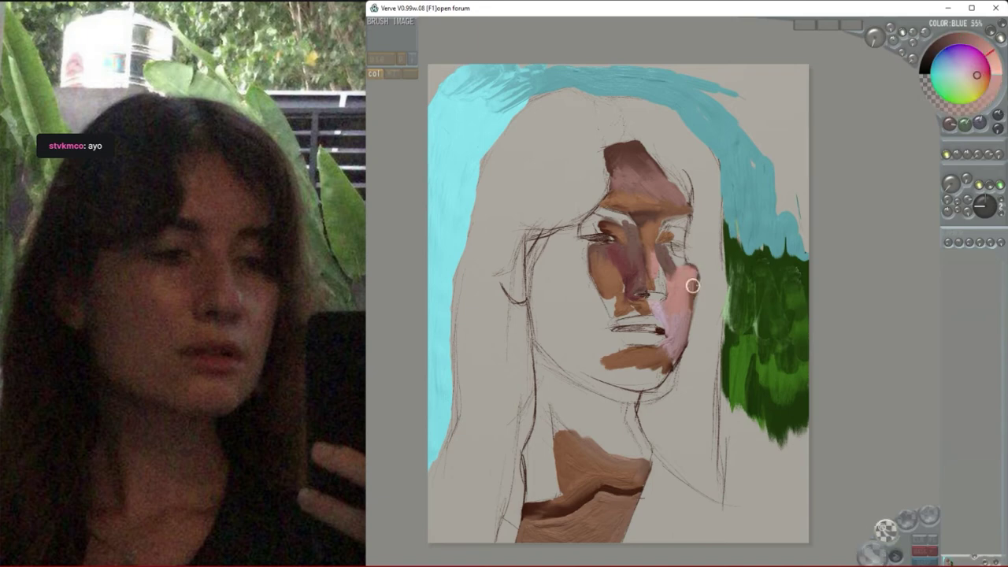
{"action": "right_click", "coordinate": [679, 262]}
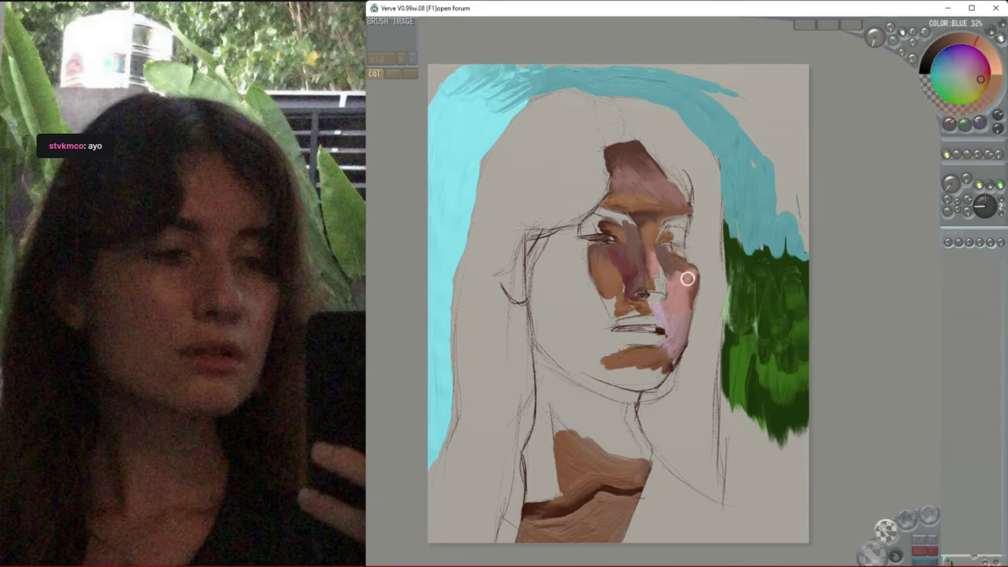
{"action": "left_click", "coordinate": [975, 74]}
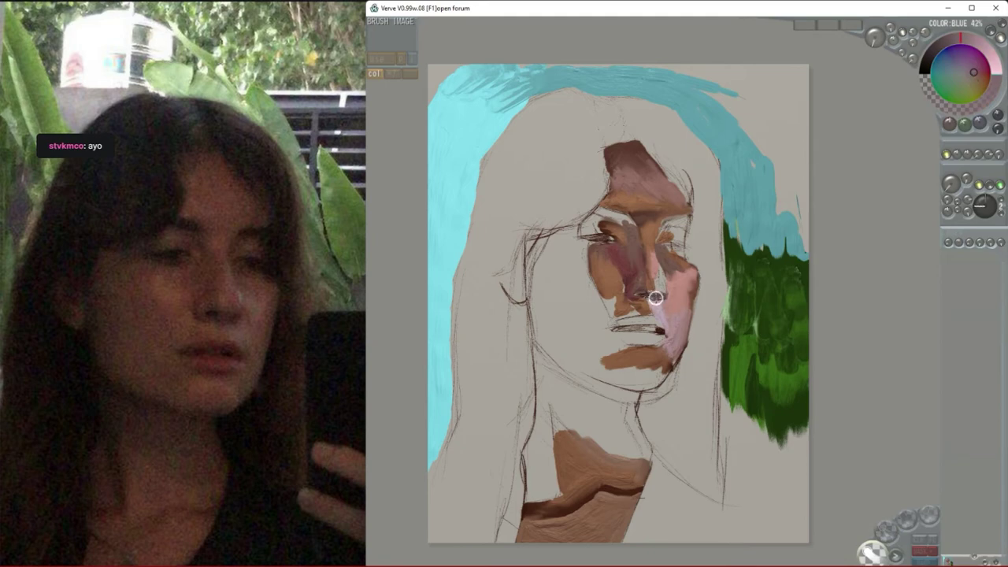
{"action": "right_click", "coordinate": [649, 296]}
- Paint the upper and lower lips in deep red and blend the strokes toward the mouth corners
{"action": "left_click_drag", "start_coordinate": [979, 74], "coordinate": [985, 79]}
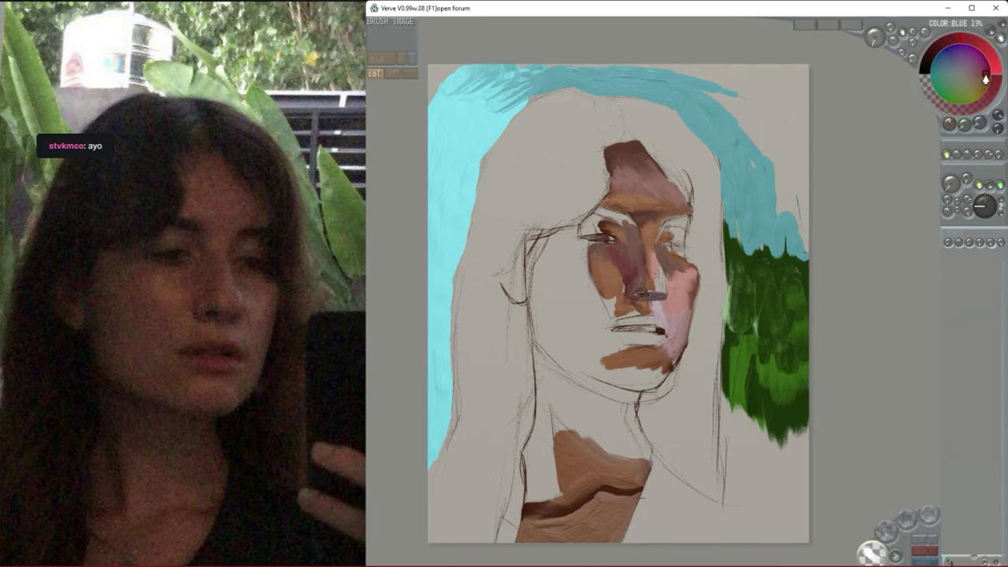
{"action": "right_click", "coordinate": [654, 316]}
{"action": "left_click_drag", "start_coordinate": [654, 318], "coordinate": [627, 323]}
{"action": "right_click", "coordinate": [634, 322]}
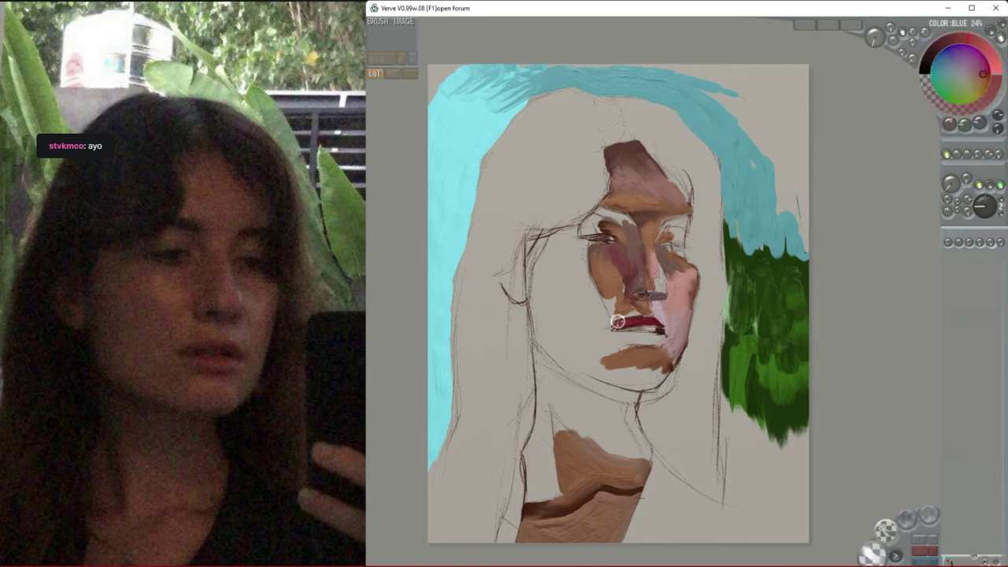
{"action": "right_click", "coordinate": [650, 321]}
{"action": "left_click_drag", "start_coordinate": [653, 333], "coordinate": [637, 338]}
{"action": "right_click", "coordinate": [640, 338]}
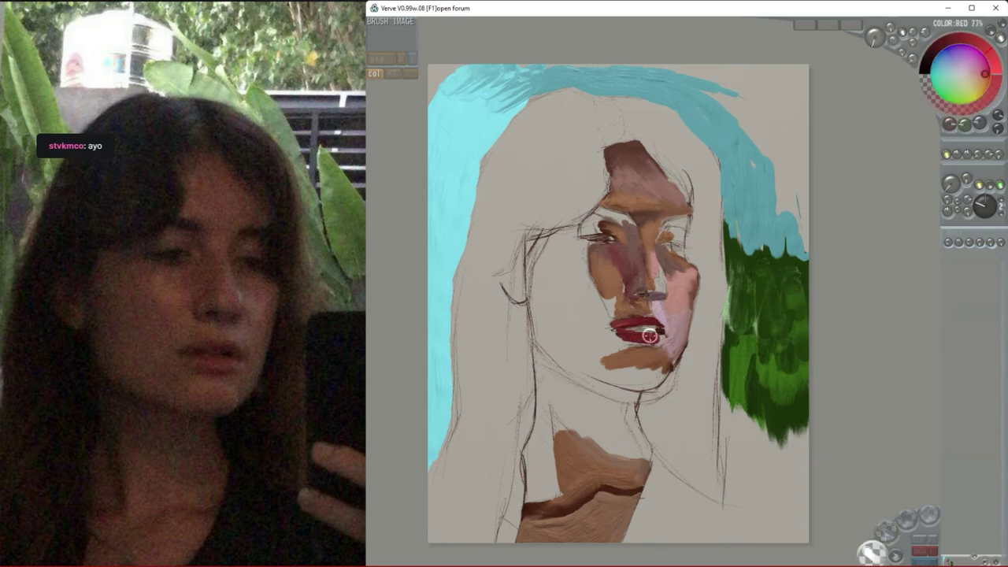
{"action": "left_click_drag", "start_coordinate": [652, 336], "coordinate": [658, 332]}
{"action": "right_click", "coordinate": [660, 332]}
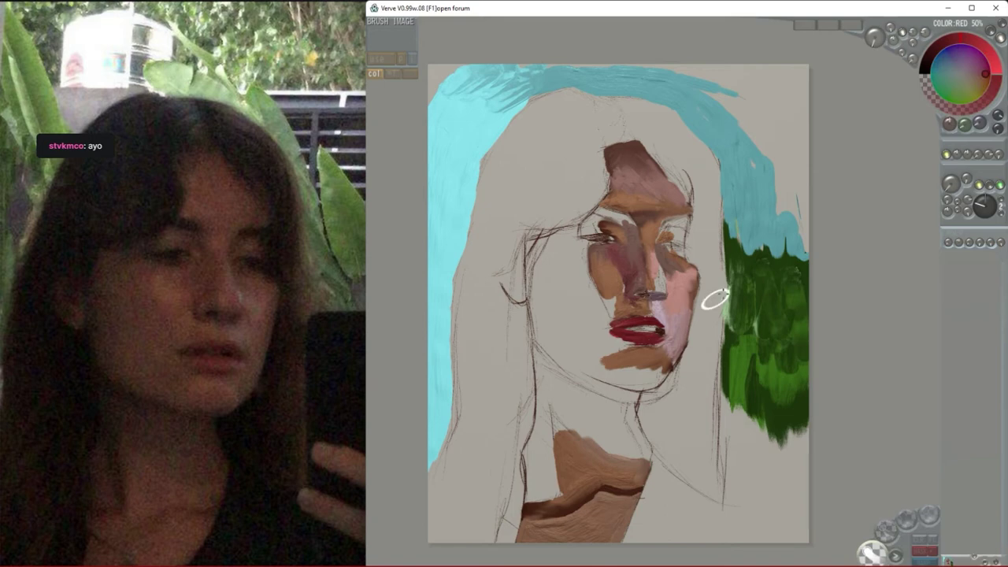
- Fill the opening between the lips with a darker red and blend it into the far mouth corner
{"action": "right_click", "coordinate": [652, 324]}
{"action": "left_click", "coordinate": [982, 73]}
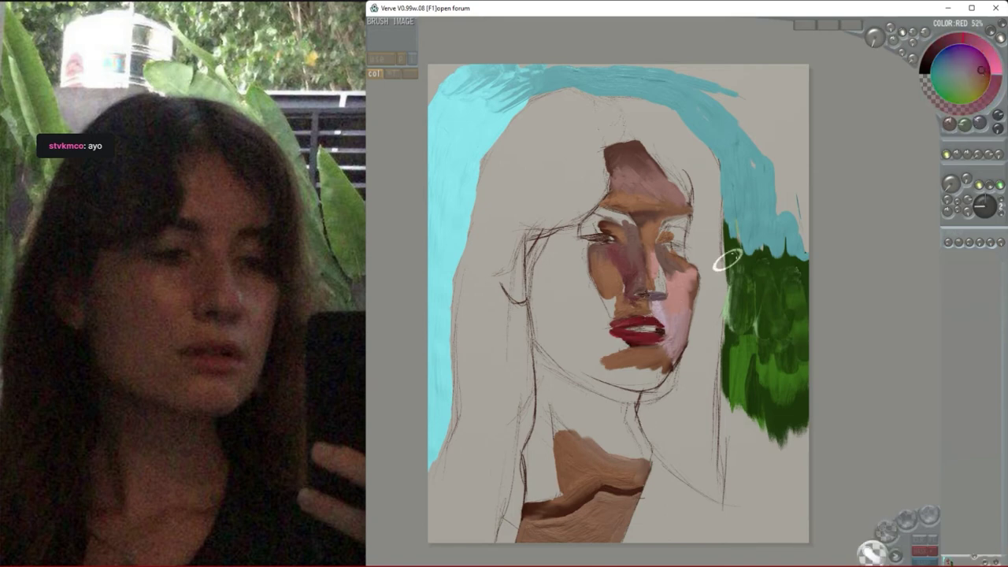
{"action": "right_click", "coordinate": [645, 329]}
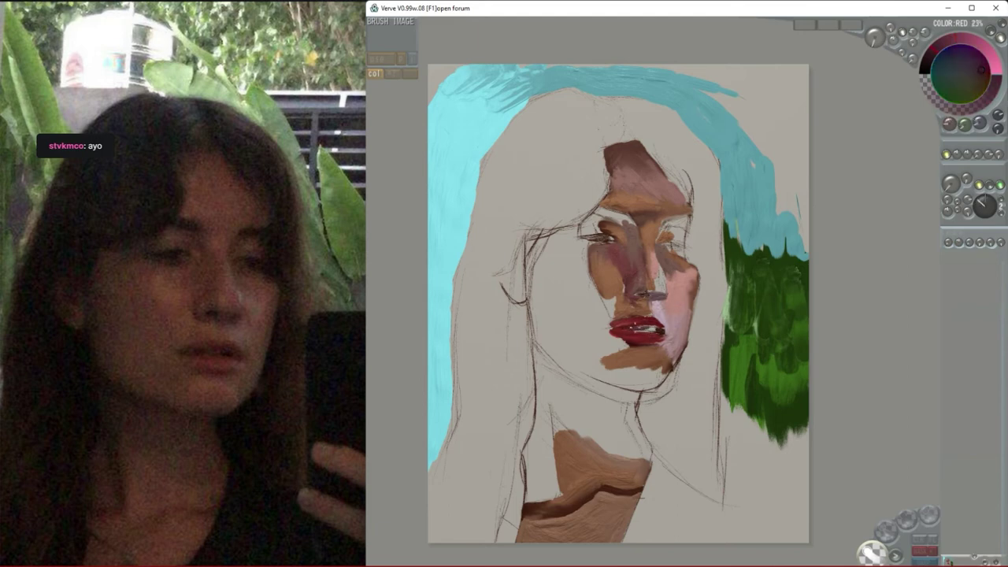
{"action": "left_click_drag", "start_coordinate": [627, 325], "coordinate": [641, 328]}
{"action": "key", "text": "1"}
{"action": "right_click", "coordinate": [656, 331]}
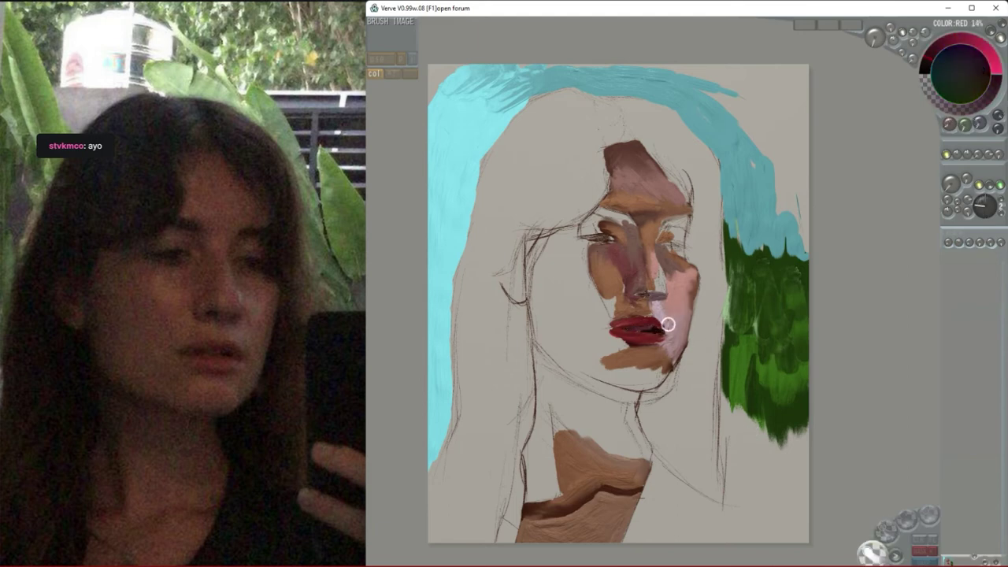
- Blend the lips' near corner into the skin and soften the orange tones between the mouth and chin
{"action": "key", "text": "2"}
{"action": "mouse_move", "coordinate": [663, 326]}
{"action": "left_mouse_down"}
{"action": "mouse_move", "coordinate": [631, 344]}
{"action": "mouse_move", "coordinate": [659, 334]}
{"action": "mouse_move", "coordinate": [635, 346]}
{"action": "mouse_move", "coordinate": [671, 352]}
{"action": "mouse_move", "coordinate": [668, 365]}
{"action": "mouse_move", "coordinate": [598, 349]}
{"action": "left_mouse_up"}
{"action": "key", "text": "1"}
{"action": "right_click", "coordinate": [632, 345]}
{"action": "right_click", "coordinate": [659, 333]}
{"action": "key", "text": "2"}
{"action": "key", "text": "1"}
{"action": "right_click", "coordinate": [637, 357]}
{"action": "right_click", "coordinate": [666, 365]}
{"action": "key", "text": "2"}
{"action": "key", "text": "1"}
- Fill the near cheek with muted mauve-brown from temple to jaw and blend it into the orange beside the mouth
{"action": "right_click", "coordinate": [616, 312]}
{"action": "key", "text": "2"}
{"action": "left_click_drag", "start_coordinate": [612, 303], "coordinate": [593, 345]}
{"action": "key", "text": "1"}
{"action": "right_click", "coordinate": [623, 263]}
{"action": "mouse_move", "coordinate": [545, 281]}
{"action": "left_mouse_down"}
{"action": "mouse_move", "coordinate": [575, 279]}
{"action": "mouse_move", "coordinate": [567, 296]}
{"action": "mouse_move", "coordinate": [539, 292]}
{"action": "mouse_move", "coordinate": [573, 343]}
{"action": "left_mouse_up"}
{"action": "mouse_move", "coordinate": [596, 297]}
{"action": "left_mouse_down"}
{"action": "mouse_move", "coordinate": [589, 269]}
{"action": "mouse_move", "coordinate": [537, 284]}
{"action": "mouse_move", "coordinate": [531, 266]}
{"action": "left_mouse_up"}
{"action": "right_click", "coordinate": [533, 261]}
{"action": "mouse_move", "coordinate": [569, 232]}
{"action": "left_mouse_down"}
{"action": "mouse_move", "coordinate": [558, 245]}
{"action": "mouse_move", "coordinate": [576, 234]}
{"action": "left_mouse_up"}
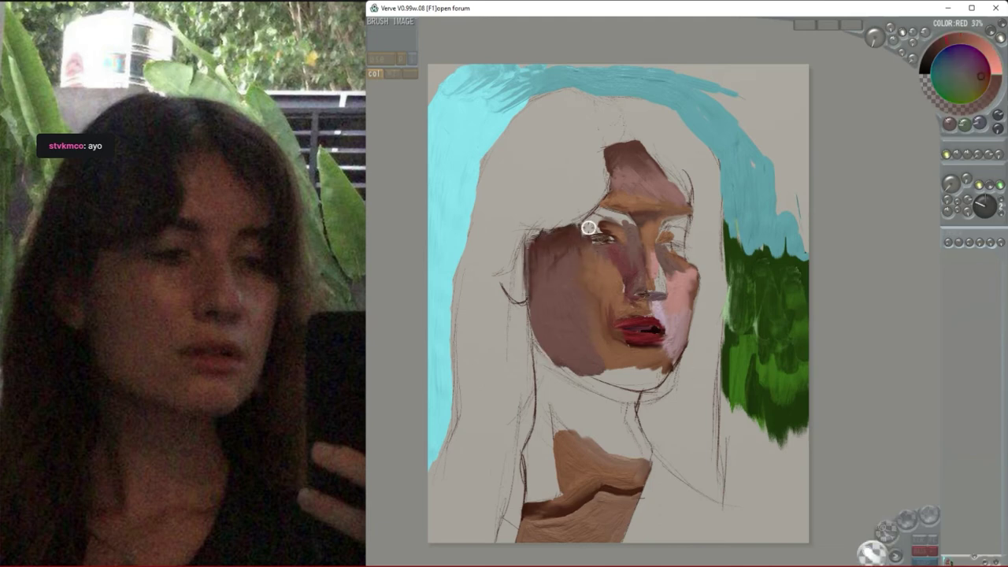
- Paint light peach-orange highlights on the chin and along the near side of the neck
{"action": "right_click", "coordinate": [641, 361]}
{"action": "mouse_move", "coordinate": [650, 356]}
{"action": "left_mouse_down"}
{"action": "mouse_move", "coordinate": [643, 362]}
{"action": "mouse_move", "coordinate": [665, 366]}
{"action": "left_mouse_up"}
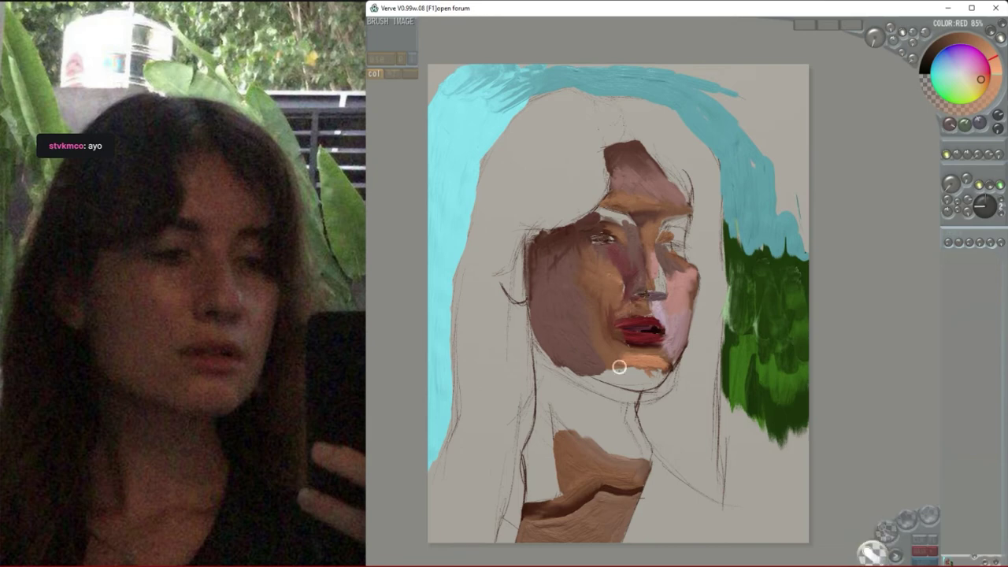
{"action": "mouse_move", "coordinate": [559, 441]}
{"action": "left_mouse_down"}
{"action": "mouse_move", "coordinate": [572, 468]}
{"action": "mouse_move", "coordinate": [552, 412]}
{"action": "left_mouse_up"}
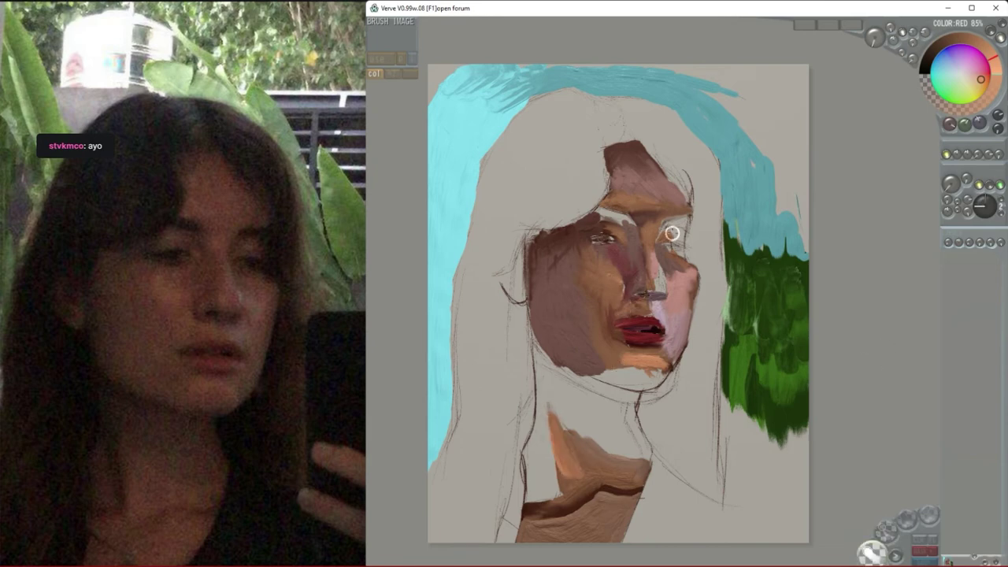
- Paint the near eyebrow in very dark brown and darken the near eye's lash line
{"action": "left_click", "coordinate": [935, 53]}
{"action": "left_click", "coordinate": [925, 87]}
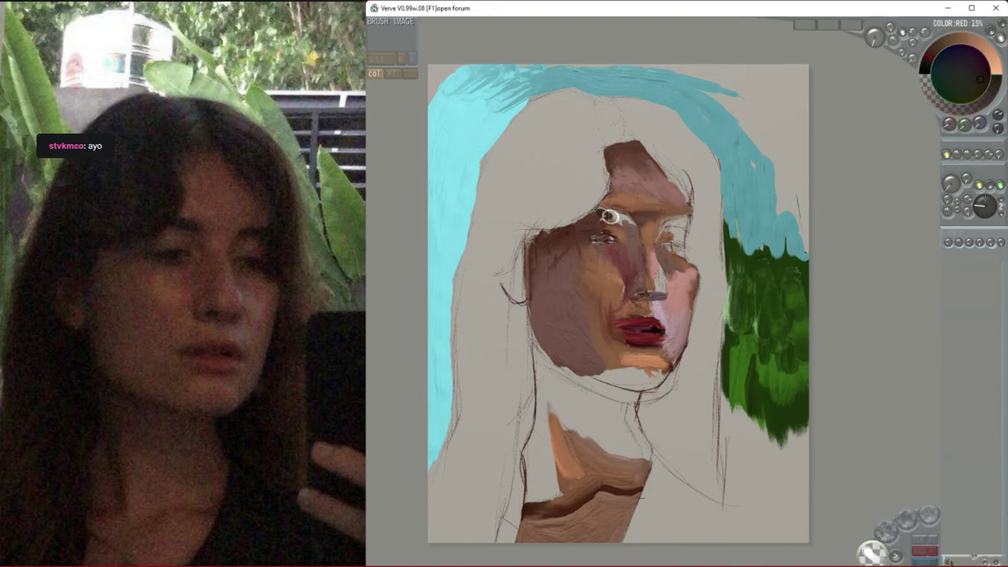
{"action": "left_click_drag", "start_coordinate": [600, 213], "coordinate": [624, 219]}
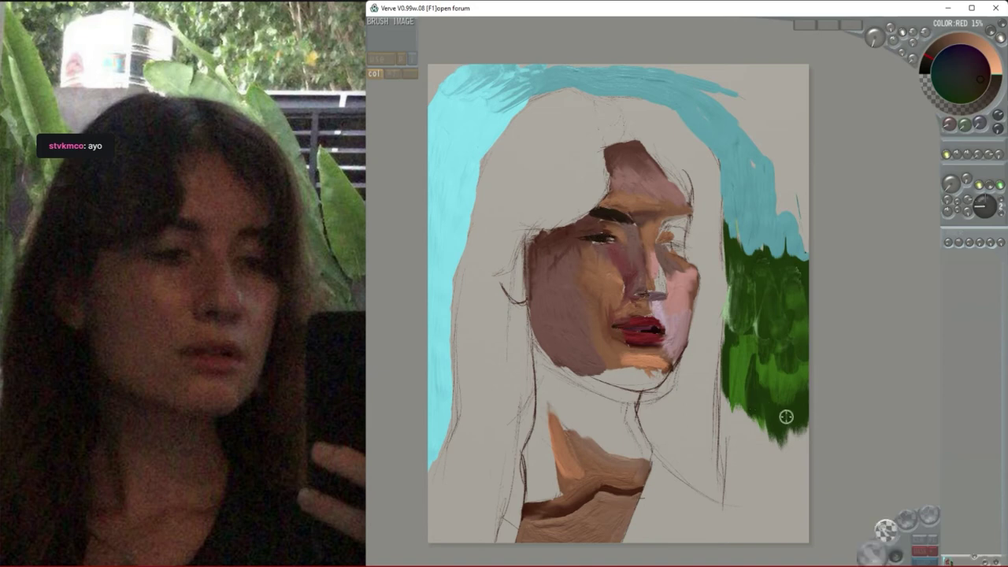
- Block in black along the far jaw, the hair behind the neck and the far shoulder
{"action": "mouse_move", "coordinate": [694, 316]}
{"action": "left_mouse_down"}
{"action": "mouse_move", "coordinate": [652, 410]}
{"action": "mouse_move", "coordinate": [653, 447]}
{"action": "mouse_move", "coordinate": [655, 418]}
{"action": "mouse_move", "coordinate": [643, 420]}
{"action": "mouse_move", "coordinate": [659, 441]}
{"action": "mouse_move", "coordinate": [632, 531]}
{"action": "left_mouse_up"}
{"action": "left_click", "coordinate": [927, 72]}
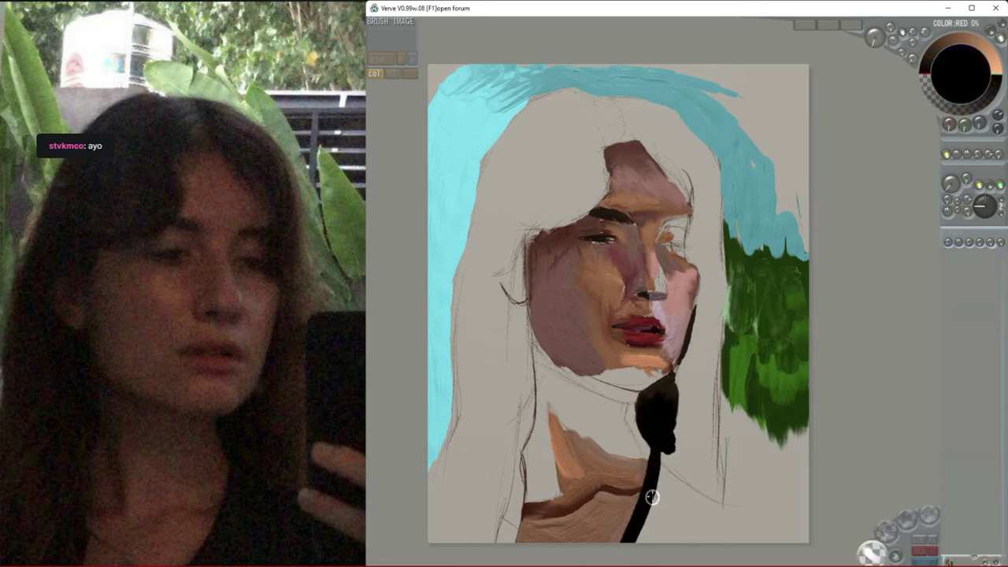
{"action": "mouse_move", "coordinate": [663, 448]}
{"action": "left_mouse_down"}
{"action": "mouse_move", "coordinate": [677, 504]}
{"action": "mouse_move", "coordinate": [667, 525]}
{"action": "left_mouse_up"}
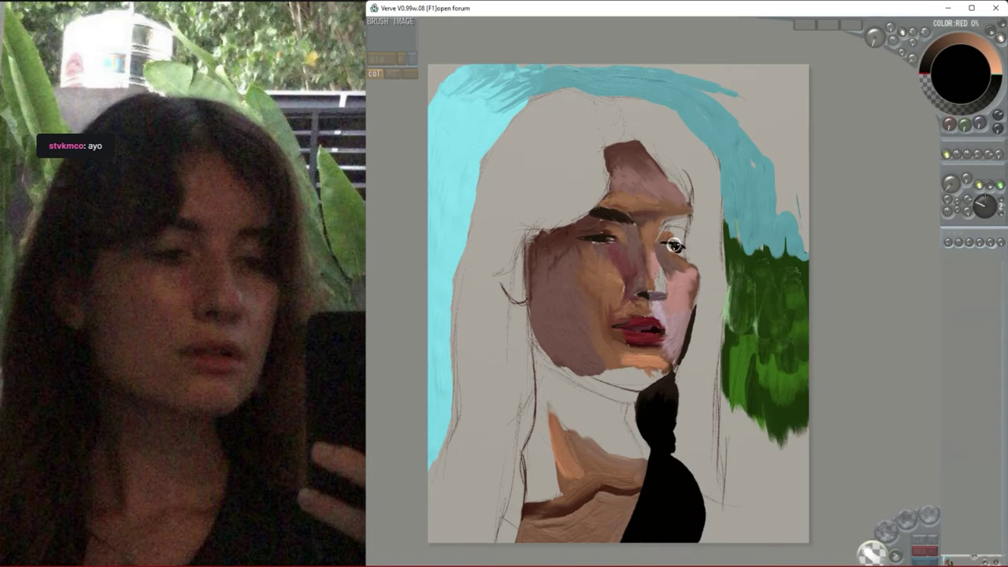
- Paint the far eyebrow and the far eye's iris and lashes in black
{"action": "right_click", "coordinate": [633, 319]}
{"action": "left_click_drag", "start_coordinate": [672, 220], "coordinate": [683, 237]}
{"action": "key", "text": "1"}
{"action": "right_click", "coordinate": [687, 224]}
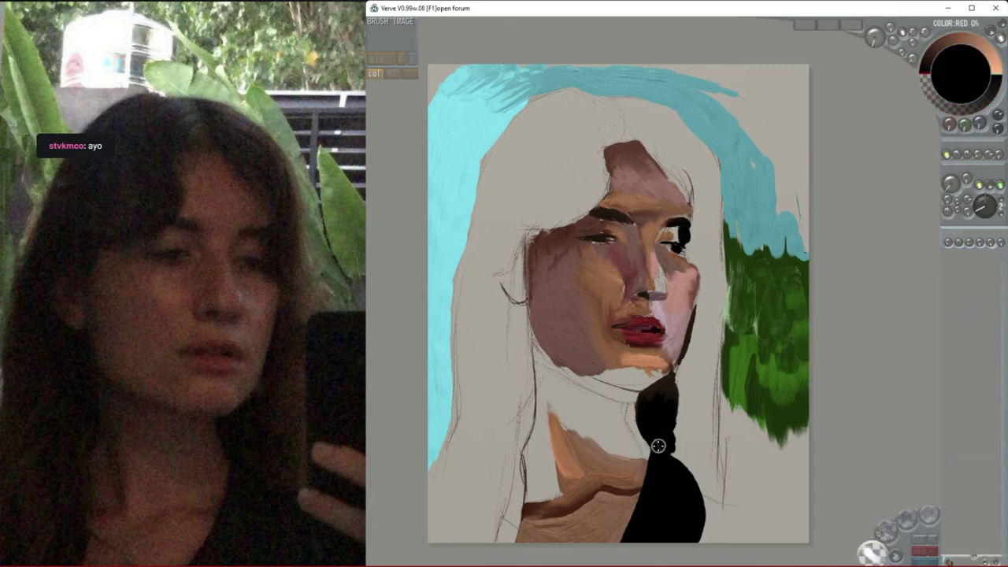
- Paint a thick black lock of hair from below the near ear down beside the neck
{"action": "mouse_move", "coordinate": [520, 306]}
{"action": "left_mouse_down"}
{"action": "mouse_move", "coordinate": [534, 413]}
{"action": "mouse_move", "coordinate": [539, 370]}
{"action": "left_mouse_up"}
{"action": "left_click_drag", "start_coordinate": [540, 323], "coordinate": [536, 398]}
{"action": "left_click_drag", "start_coordinate": [528, 354], "coordinate": [522, 437]}
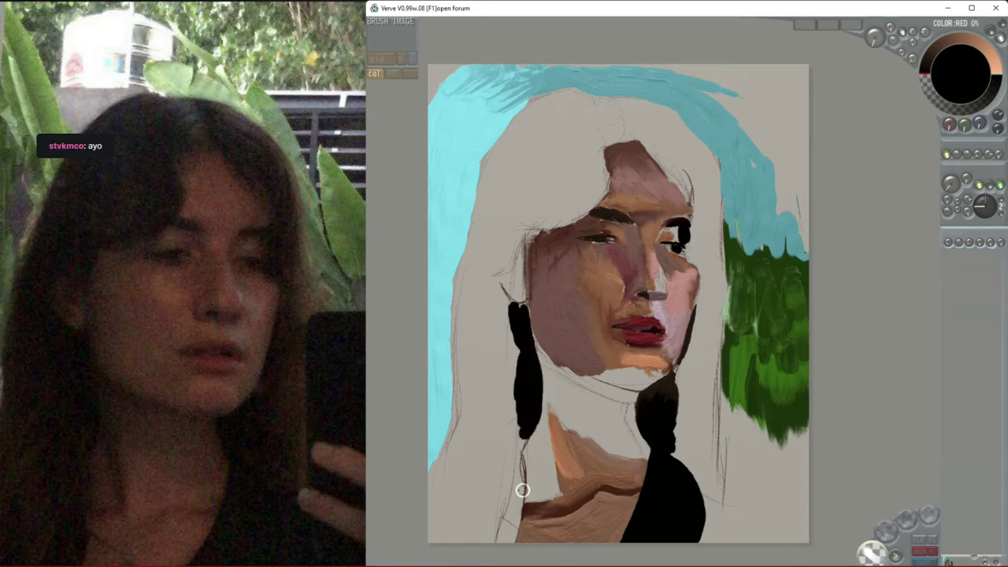
- Draw the shadow under the near jaw in very dark brown, from the hair to the chin
{"action": "right_click", "coordinate": [563, 240]}
{"action": "left_click_drag", "start_coordinate": [532, 337], "coordinate": [567, 370]}
{"action": "right_click", "coordinate": [537, 342]}
{"action": "mouse_move", "coordinate": [539, 343]}
{"action": "left_mouse_down"}
{"action": "mouse_move", "coordinate": [549, 358]}
{"action": "mouse_move", "coordinate": [620, 386]}
{"action": "left_mouse_up"}
{"action": "right_click", "coordinate": [551, 361]}
{"action": "right_click", "coordinate": [563, 346]}
- Shade the near side of the neck with dark brown and dusty rose, and extend the black lock to the canvas bottom
{"action": "mouse_move", "coordinate": [541, 351]}
{"action": "left_mouse_down"}
{"action": "mouse_move", "coordinate": [556, 390]}
{"action": "mouse_move", "coordinate": [559, 474]}
{"action": "left_mouse_up"}
{"action": "right_click", "coordinate": [542, 351]}
{"action": "left_click_drag", "start_coordinate": [553, 384], "coordinate": [555, 467]}
{"action": "right_click", "coordinate": [559, 373]}
{"action": "right_click", "coordinate": [630, 261]}
{"action": "mouse_move", "coordinate": [536, 429]}
{"action": "left_mouse_down"}
{"action": "mouse_move", "coordinate": [538, 493]}
{"action": "mouse_move", "coordinate": [552, 498]}
{"action": "left_mouse_up"}
{"action": "right_click", "coordinate": [533, 409]}
{"action": "left_click_drag", "start_coordinate": [533, 409], "coordinate": [507, 541]}
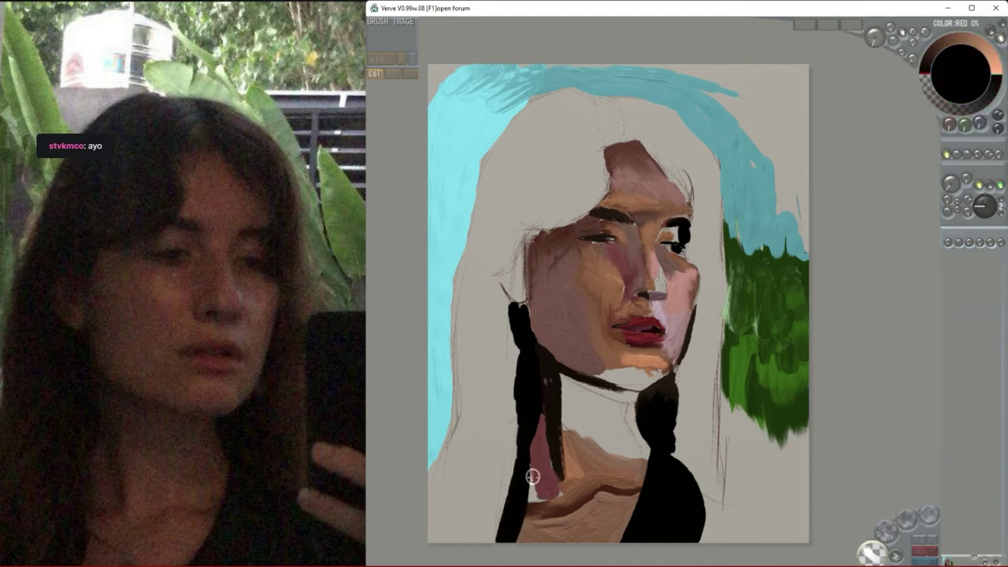
- Edge the dusty rose patch on the neck in brown and fill the gaps between it and the black hair
{"action": "right_click", "coordinate": [569, 507]}
{"action": "left_click_drag", "start_coordinate": [529, 461], "coordinate": [532, 497]}
{"action": "left_click_drag", "start_coordinate": [557, 463], "coordinate": [561, 498]}
{"action": "left_click_drag", "start_coordinate": [529, 452], "coordinate": [531, 491]}
{"action": "mouse_move", "coordinate": [530, 420]}
{"action": "left_mouse_down"}
{"action": "mouse_move", "coordinate": [530, 485]}
{"action": "mouse_move", "coordinate": [529, 449]}
{"action": "left_mouse_up"}
{"action": "right_click", "coordinate": [541, 397]}
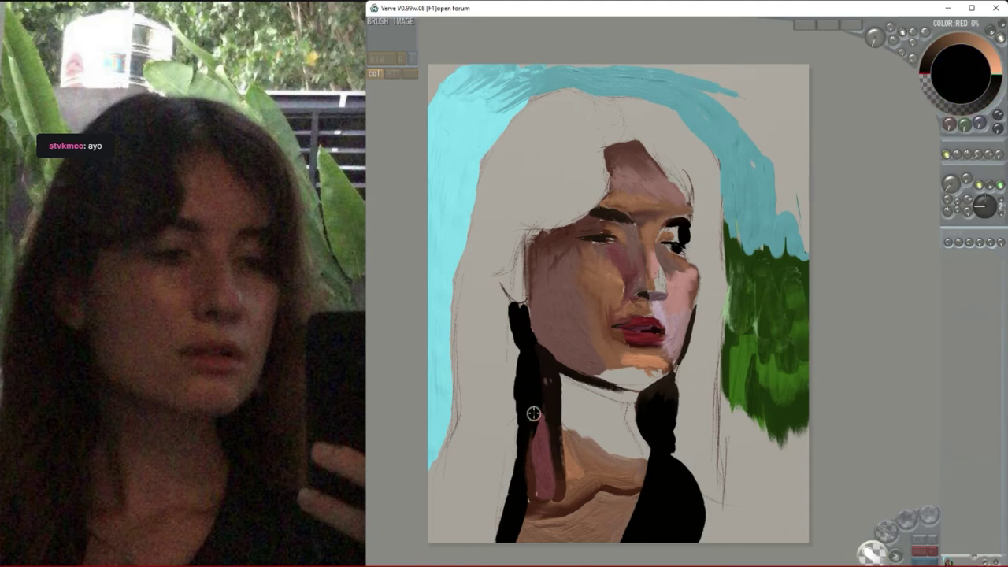
- Outline the near cheek's outer edge in dark brown from the jaw up toward the ear
{"action": "right_click", "coordinate": [540, 347]}
{"action": "left_click_drag", "start_coordinate": [542, 347], "coordinate": [530, 270]}
{"action": "right_click", "coordinate": [557, 234]}
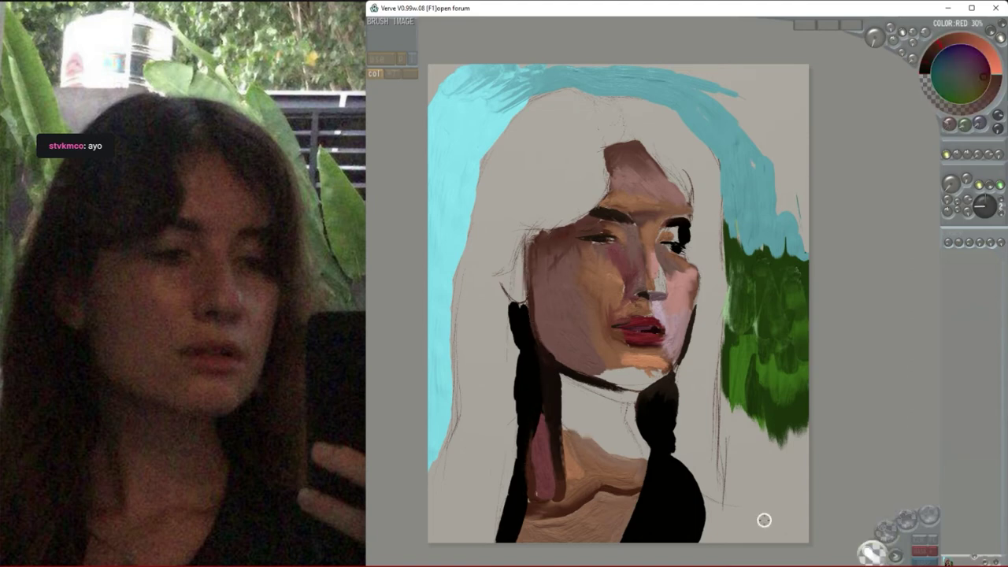
- Fill the neck below the jaw with grey-mauve shadow and blend it into the jawline and lower neck
{"action": "right_click", "coordinate": [557, 243]}
{"action": "mouse_move", "coordinate": [628, 428]}
{"action": "left_mouse_down"}
{"action": "mouse_move", "coordinate": [587, 411]}
{"action": "mouse_move", "coordinate": [624, 448]}
{"action": "mouse_move", "coordinate": [625, 423]}
{"action": "mouse_move", "coordinate": [619, 446]}
{"action": "mouse_move", "coordinate": [639, 430]}
{"action": "mouse_move", "coordinate": [615, 392]}
{"action": "left_mouse_up"}
{"action": "key", "text": "2"}
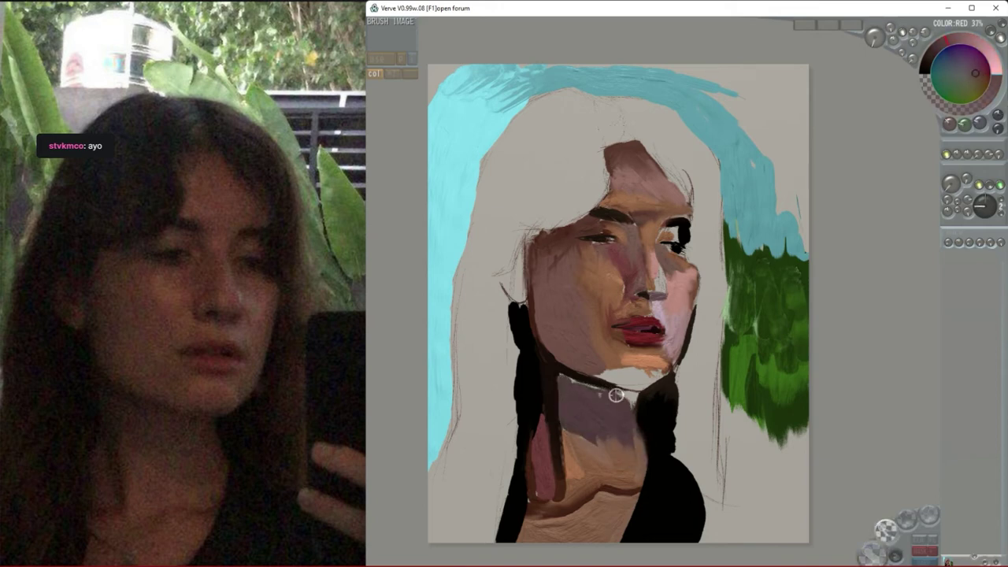
{"action": "right_click", "coordinate": [564, 377]}
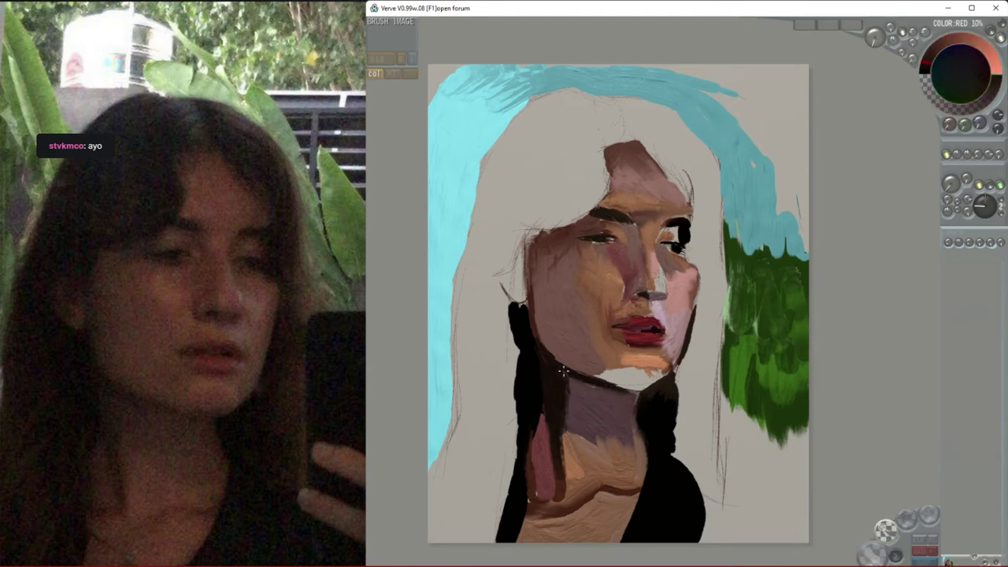
{"action": "key", "text": "1"}
- Fill the bare underside of the chin with muted brown and blend it into the peach chin highlight
{"action": "right_click", "coordinate": [588, 222]}
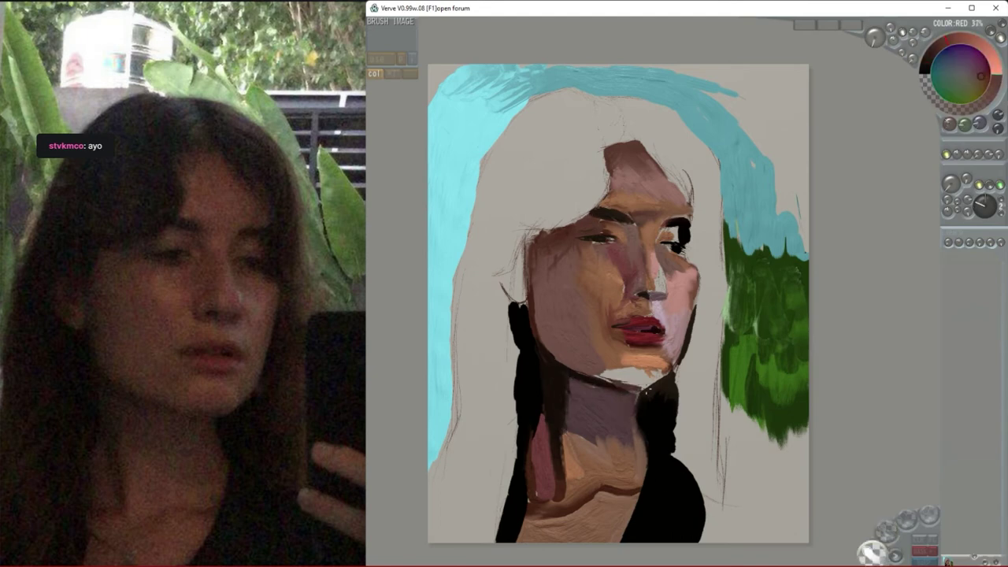
{"action": "right_click", "coordinate": [578, 332]}
{"action": "left_click_drag", "start_coordinate": [649, 376], "coordinate": [606, 368]}
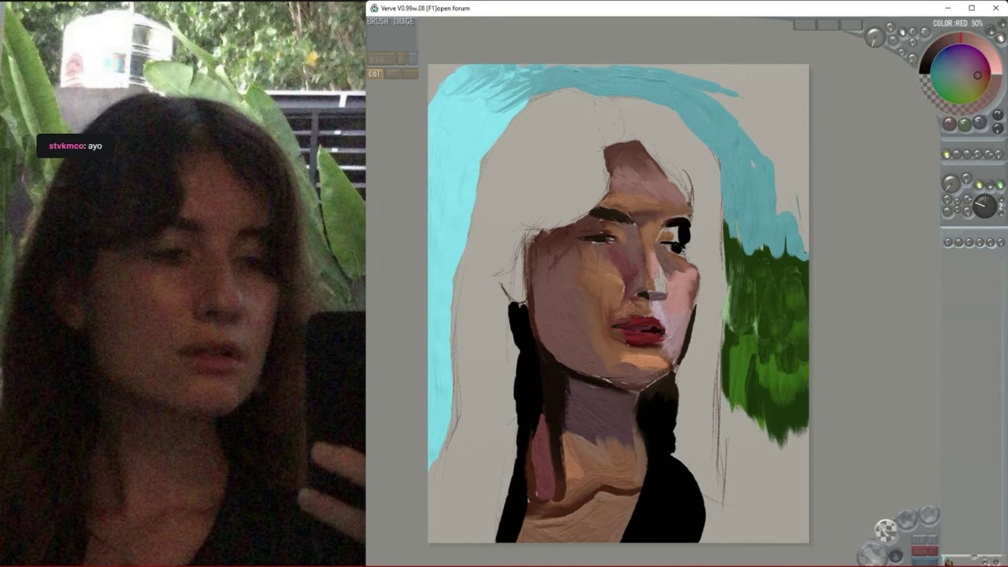
{"action": "right_click", "coordinate": [673, 365]}
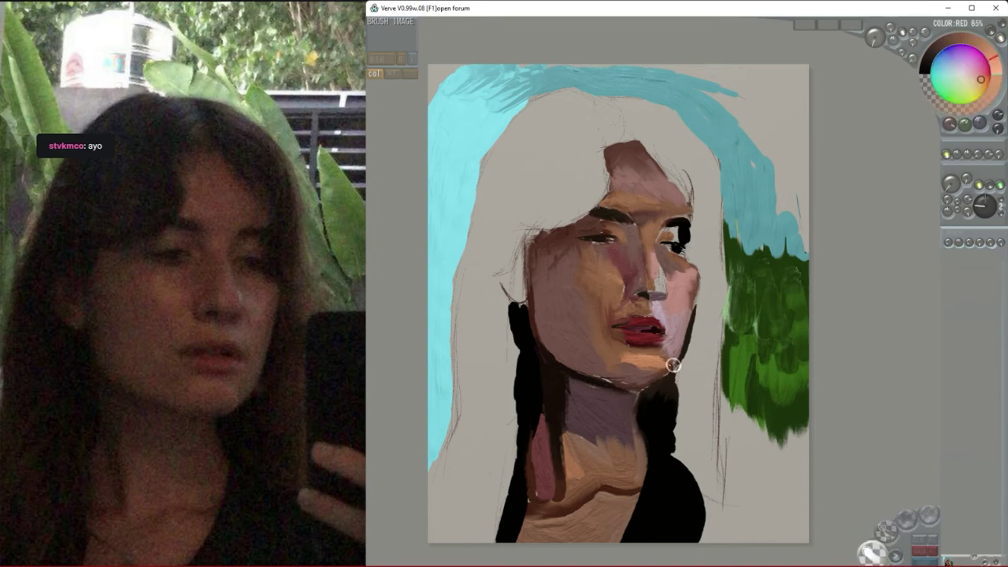
- Paint brown skin around the far eye and pink highlights on the tip and side of the nose
{"action": "right_click", "coordinate": [680, 257]}
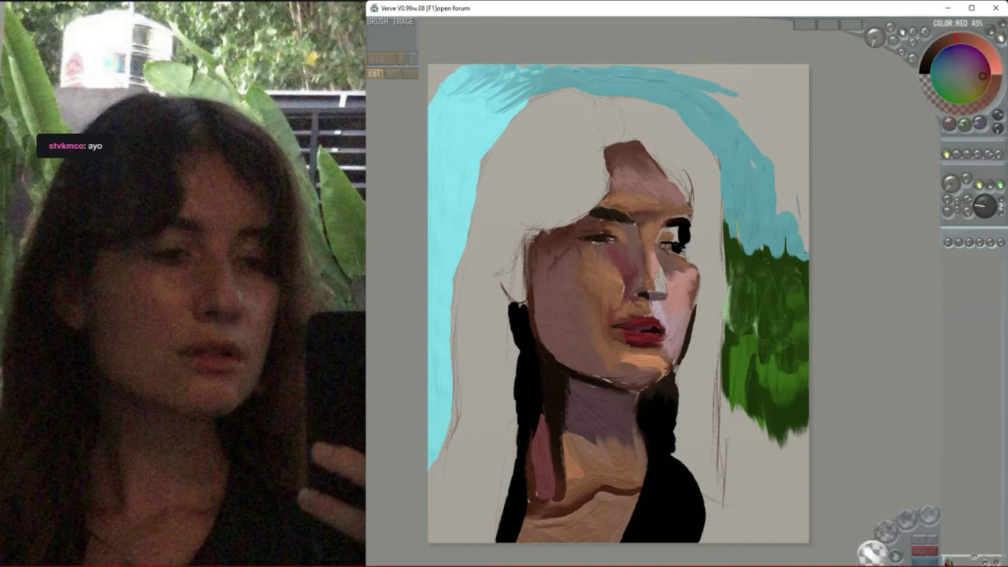
{"action": "left_click", "coordinate": [976, 77]}
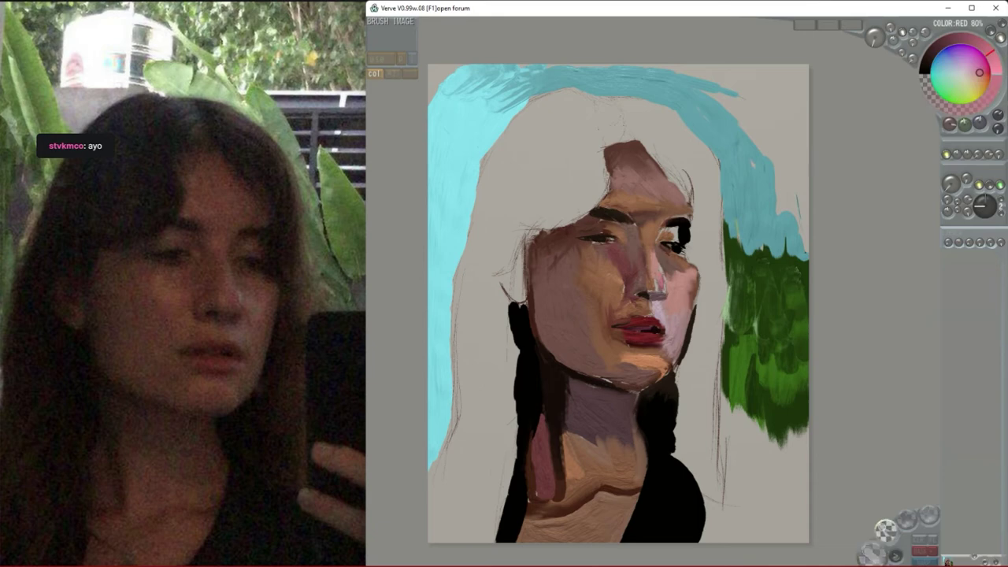
{"action": "right_click", "coordinate": [664, 285]}
{"action": "right_click", "coordinate": [664, 294]}
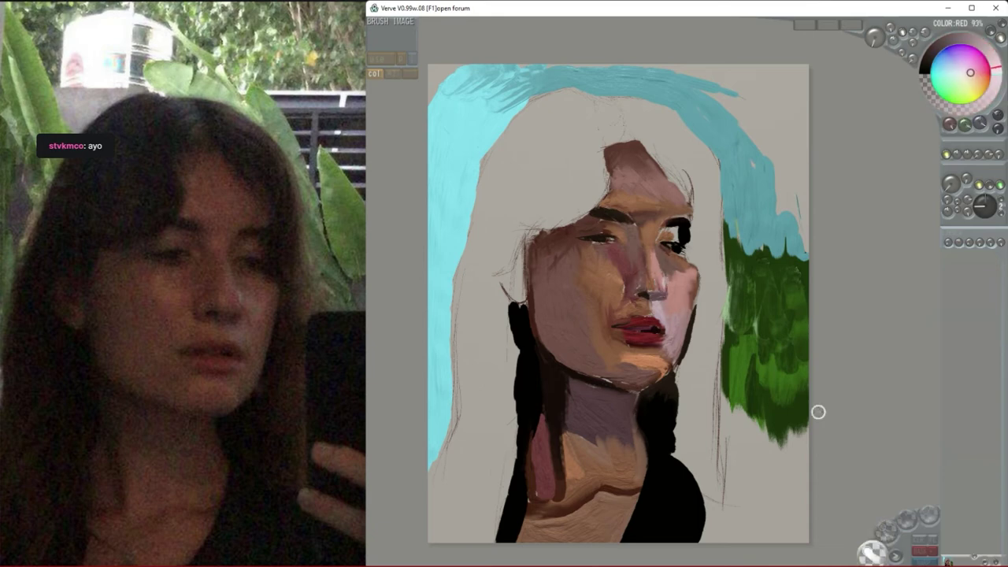
- Layer darker brown strokes down the near cheek from the temple to the jaw
{"action": "right_click", "coordinate": [619, 282]}
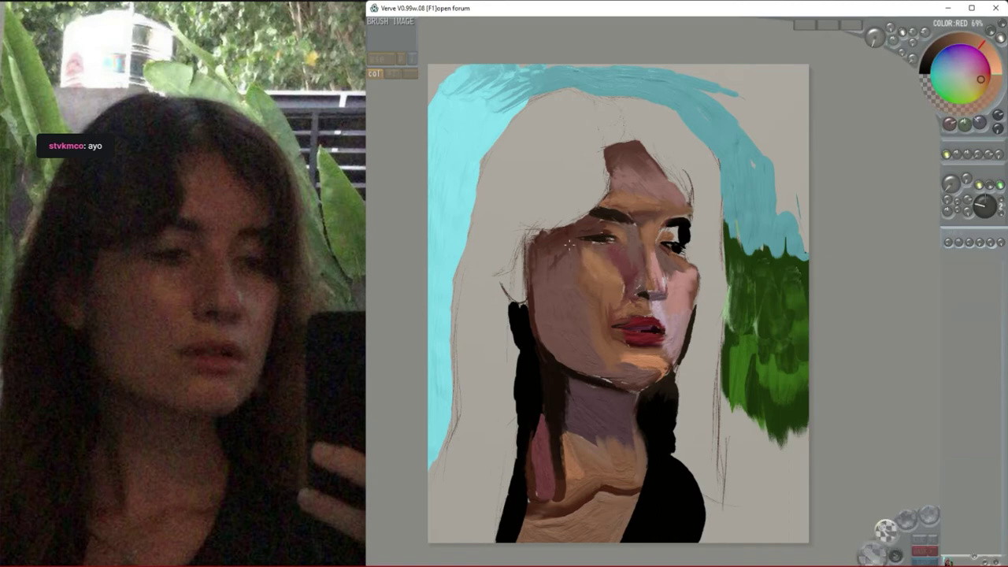
{"action": "mouse_move", "coordinate": [568, 244]}
{"action": "left_mouse_down"}
{"action": "mouse_move", "coordinate": [554, 228]}
{"action": "mouse_move", "coordinate": [551, 331]}
{"action": "mouse_move", "coordinate": [579, 338]}
{"action": "mouse_move", "coordinate": [569, 347]}
{"action": "mouse_move", "coordinate": [601, 362]}
{"action": "left_mouse_up"}
{"action": "right_click", "coordinate": [665, 227]}
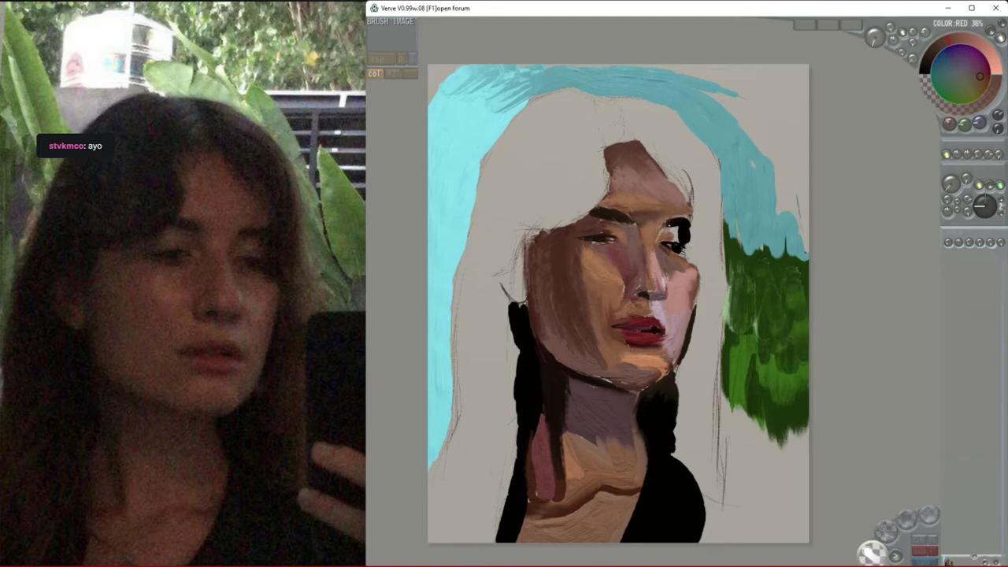
- Paint a thin black hair edge along the far side of the face from the eye to the jaw
{"action": "right_click", "coordinate": [682, 241]}
{"action": "mouse_move", "coordinate": [687, 247]}
{"action": "left_mouse_down"}
{"action": "mouse_move", "coordinate": [700, 269]}
{"action": "mouse_move", "coordinate": [688, 330]}
{"action": "left_mouse_up"}
{"action": "key", "text": "ctrl+z"}
{"action": "left_click_drag", "start_coordinate": [698, 276], "coordinate": [682, 357]}
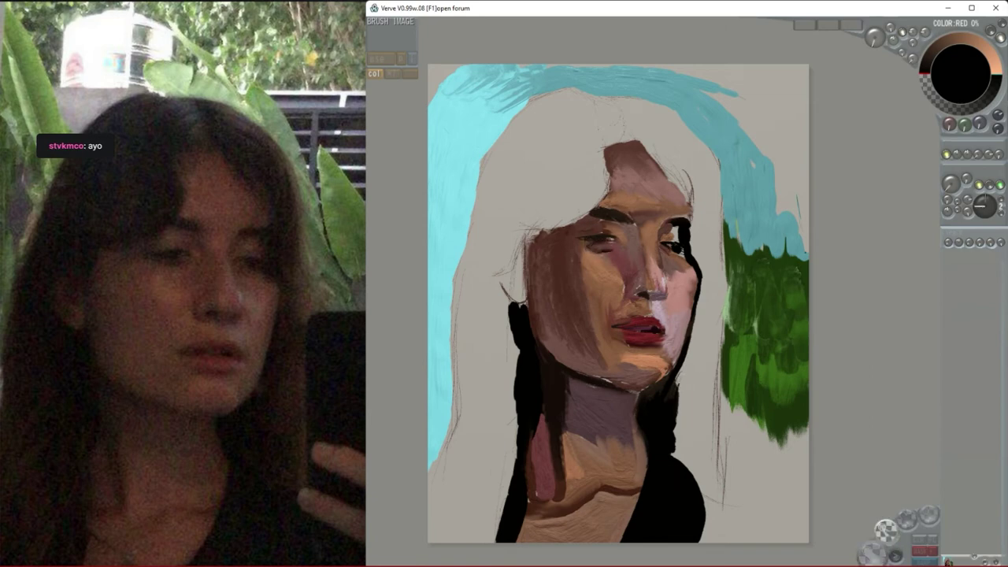
- Blend the near cheek's brown shading into the orange, and fill the far eye socket with dark brown
{"action": "mouse_move", "coordinate": [595, 265]}
{"action": "left_mouse_down"}
{"action": "mouse_move", "coordinate": [588, 313]}
{"action": "mouse_move", "coordinate": [603, 331]}
{"action": "left_mouse_up"}
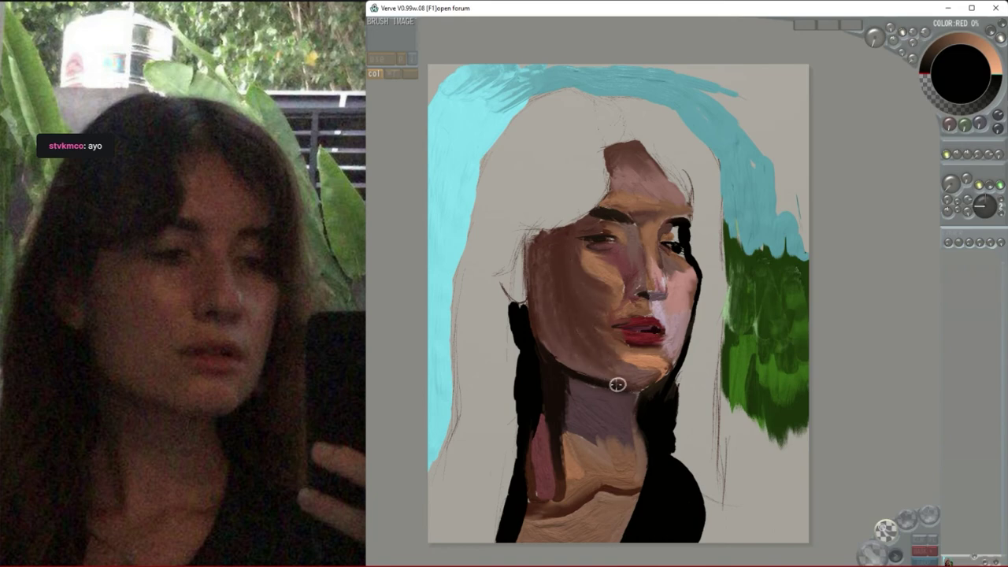
{"action": "right_click", "coordinate": [607, 275]}
{"action": "right_click", "coordinate": [597, 291]}
{"action": "left_click_drag", "start_coordinate": [597, 290], "coordinate": [604, 288]}
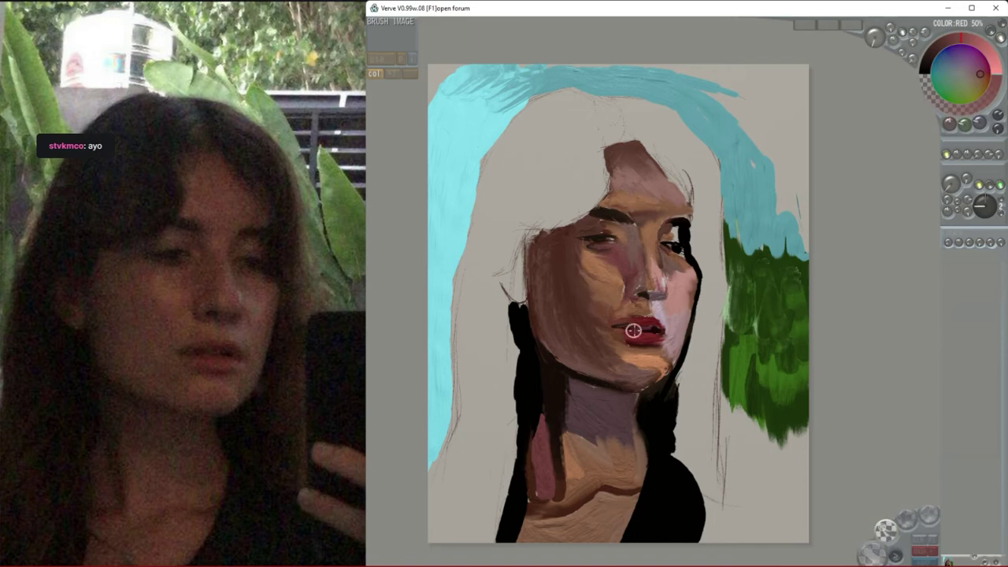
{"action": "right_click", "coordinate": [682, 226]}
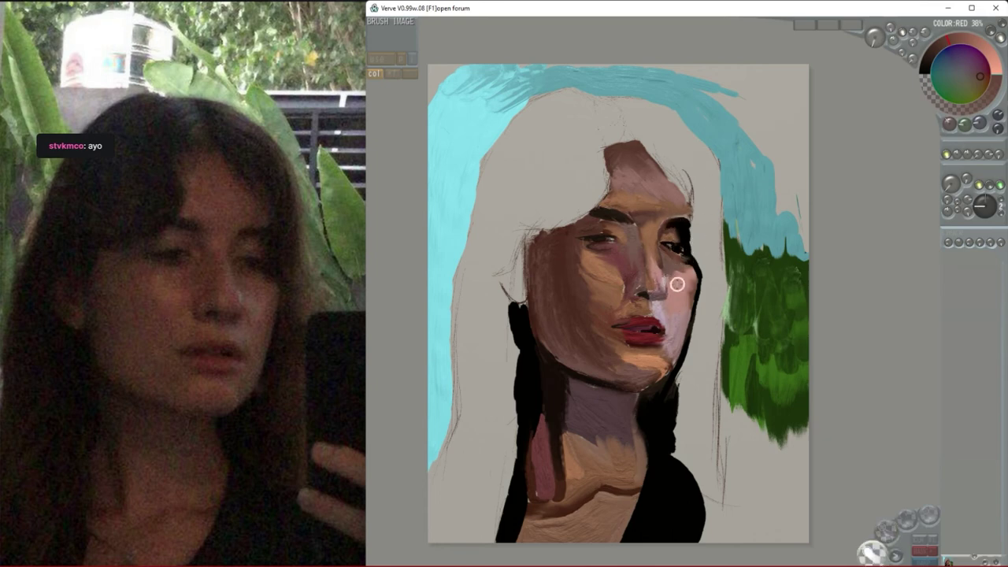
- Paint the near-side fringe in black from the temple up across the forehead's edge
{"action": "right_click", "coordinate": [527, 377]}
{"action": "left_click_drag", "start_coordinate": [548, 223], "coordinate": [525, 274]}
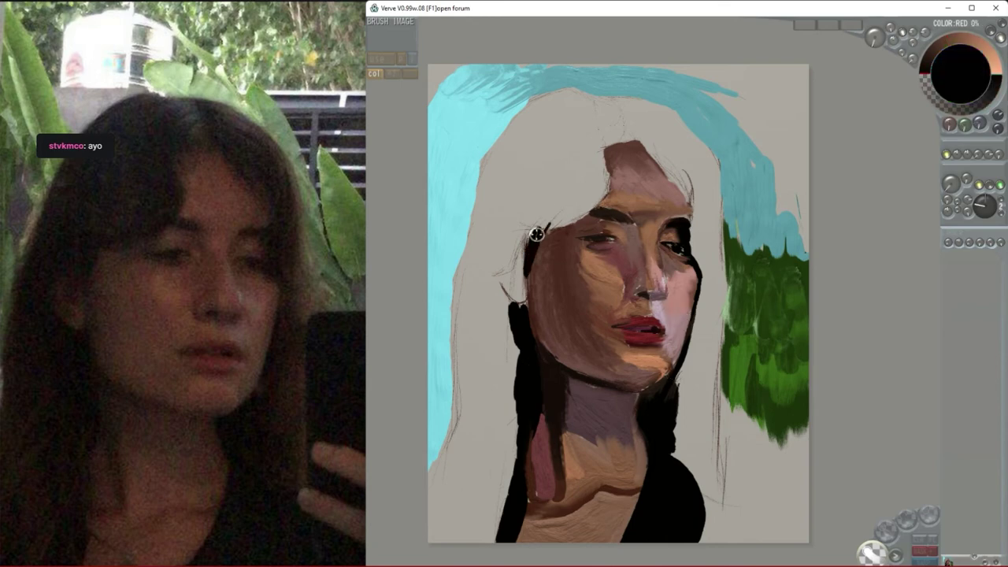
{"action": "mouse_move", "coordinate": [549, 227]}
{"action": "left_mouse_down"}
{"action": "mouse_move", "coordinate": [556, 193]}
{"action": "mouse_move", "coordinate": [598, 165]}
{"action": "mouse_move", "coordinate": [596, 149]}
{"action": "mouse_move", "coordinate": [608, 142]}
{"action": "mouse_move", "coordinate": [617, 151]}
{"action": "mouse_move", "coordinate": [539, 226]}
{"action": "left_mouse_up"}
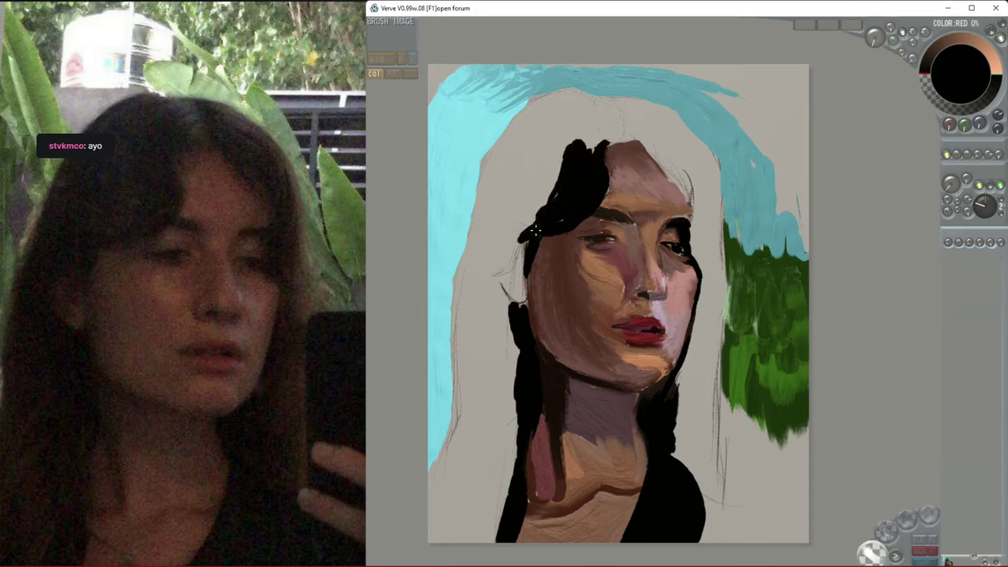
- Paint long black hair strands down the near side of the canvas and extend the black hair beside the neck
{"action": "mouse_move", "coordinate": [504, 260]}
{"action": "left_mouse_down"}
{"action": "mouse_move", "coordinate": [471, 217]}
{"action": "mouse_move", "coordinate": [472, 425]}
{"action": "mouse_move", "coordinate": [504, 433]}
{"action": "mouse_move", "coordinate": [480, 543]}
{"action": "left_mouse_up"}
{"action": "mouse_move", "coordinate": [480, 378]}
{"action": "left_mouse_down"}
{"action": "mouse_move", "coordinate": [441, 536]}
{"action": "mouse_move", "coordinate": [497, 393]}
{"action": "left_mouse_up"}
{"action": "left_click_drag", "start_coordinate": [667, 414], "coordinate": [677, 465]}
- Paint black strands framing the far forehead and fill the near side of the crown in black
{"action": "mouse_move", "coordinate": [691, 223]}
{"action": "left_mouse_down"}
{"action": "mouse_move", "coordinate": [693, 238]}
{"action": "mouse_move", "coordinate": [672, 145]}
{"action": "left_mouse_up"}
{"action": "mouse_move", "coordinate": [630, 111]}
{"action": "left_mouse_down"}
{"action": "mouse_move", "coordinate": [655, 154]}
{"action": "mouse_move", "coordinate": [608, 98]}
{"action": "left_mouse_up"}
{"action": "mouse_move", "coordinate": [501, 154]}
{"action": "left_mouse_down"}
{"action": "mouse_move", "coordinate": [485, 218]}
{"action": "mouse_move", "coordinate": [552, 103]}
{"action": "left_mouse_up"}
{"action": "mouse_move", "coordinate": [552, 103]}
{"action": "left_mouse_down"}
{"action": "mouse_move", "coordinate": [517, 191]}
{"action": "mouse_move", "coordinate": [517, 222]}
{"action": "left_mouse_up"}
{"action": "left_click_drag", "start_coordinate": [526, 126], "coordinate": [478, 233]}
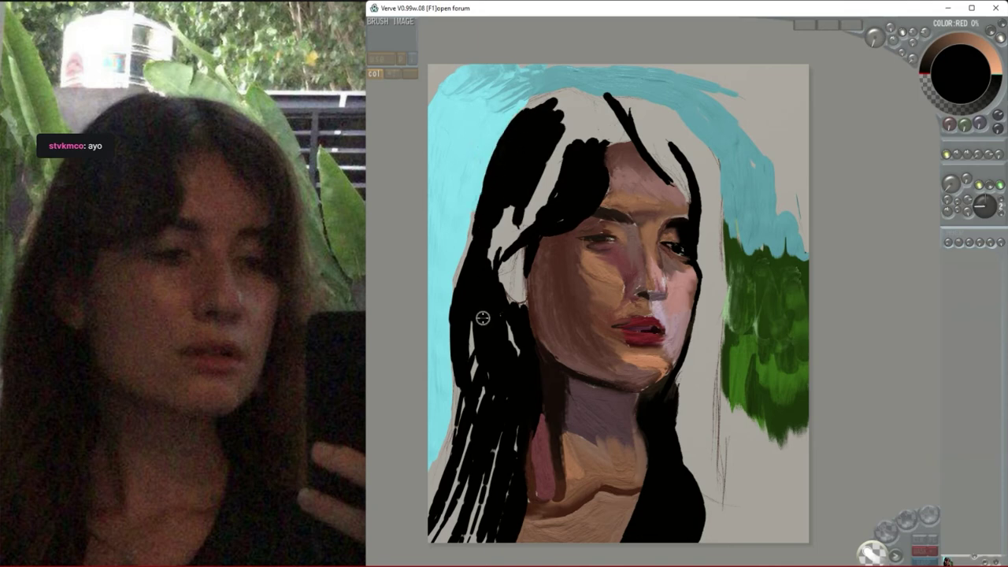
- Shade the near side of the nose in brown and deepen the tones around the near eye
{"action": "right_click", "coordinate": [637, 225]}
{"action": "right_click", "coordinate": [560, 254]}
{"action": "left_click_drag", "start_coordinate": [628, 282], "coordinate": [629, 288]}
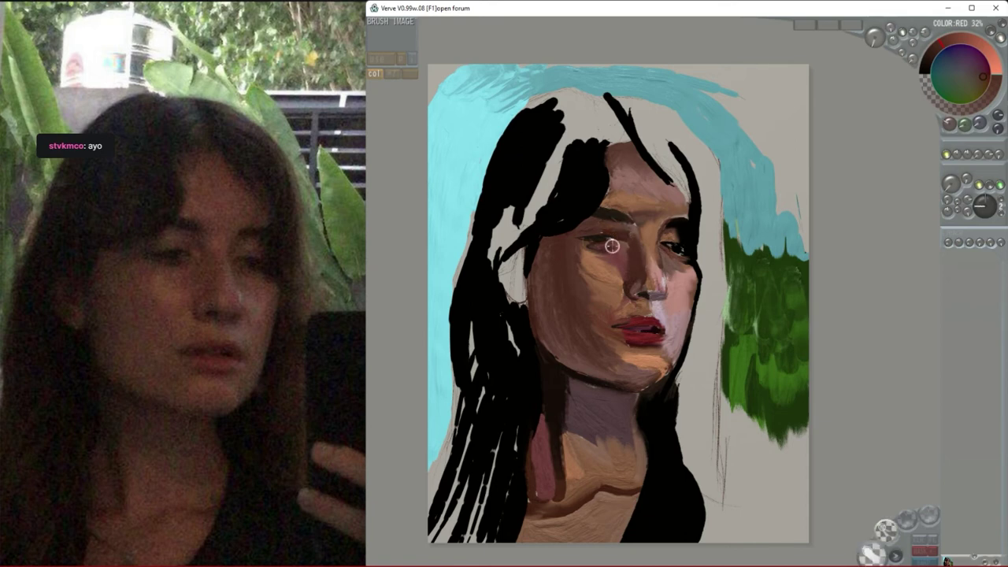
{"action": "right_click", "coordinate": [599, 255]}
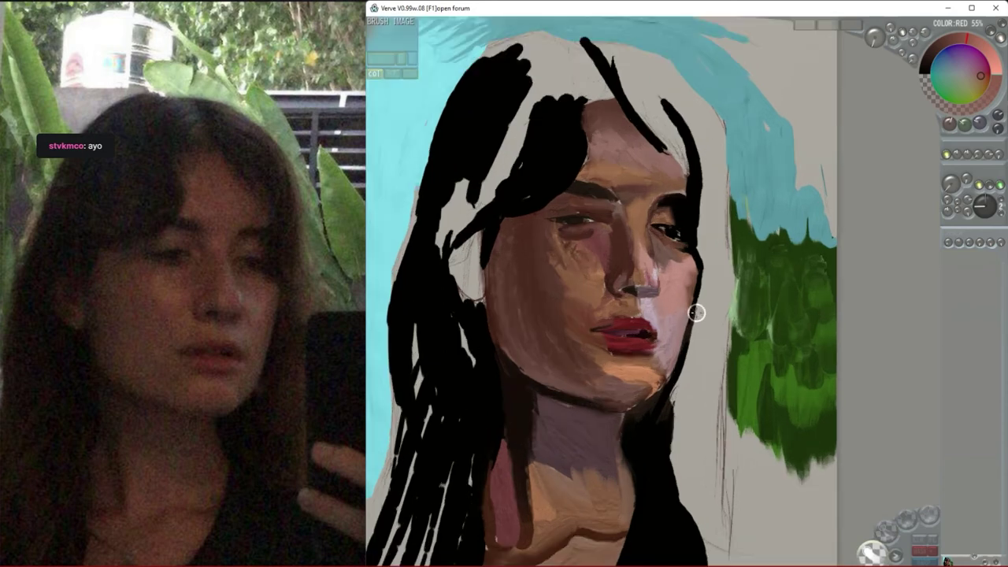
- Paint the far hair's outer edge in reddish brown, extend the black shoulder, and add a long black strand beside the face
{"action": "scroll", "coordinate": [698, 311], "scroll_direction": "up", "scroll_amount": 1}
{"action": "right_click", "coordinate": [678, 237]}
{"action": "left_click_drag", "start_coordinate": [719, 117], "coordinate": [718, 516]}
{"action": "right_click", "coordinate": [671, 474]}
{"action": "left_click_drag", "start_coordinate": [681, 484], "coordinate": [761, 564]}
{"action": "mouse_move", "coordinate": [703, 186]}
{"action": "left_mouse_down"}
{"action": "mouse_move", "coordinate": [712, 307]}
{"action": "mouse_move", "coordinate": [701, 496]}
{"action": "left_mouse_up"}
- Smear the black and brown strands beside the far cheek together to close the gaps down to the shoulder
{"action": "key", "text": "2"}
{"action": "left_click_drag", "start_coordinate": [700, 394], "coordinate": [704, 508]}
{"action": "left_click_drag", "start_coordinate": [685, 348], "coordinate": [675, 435]}
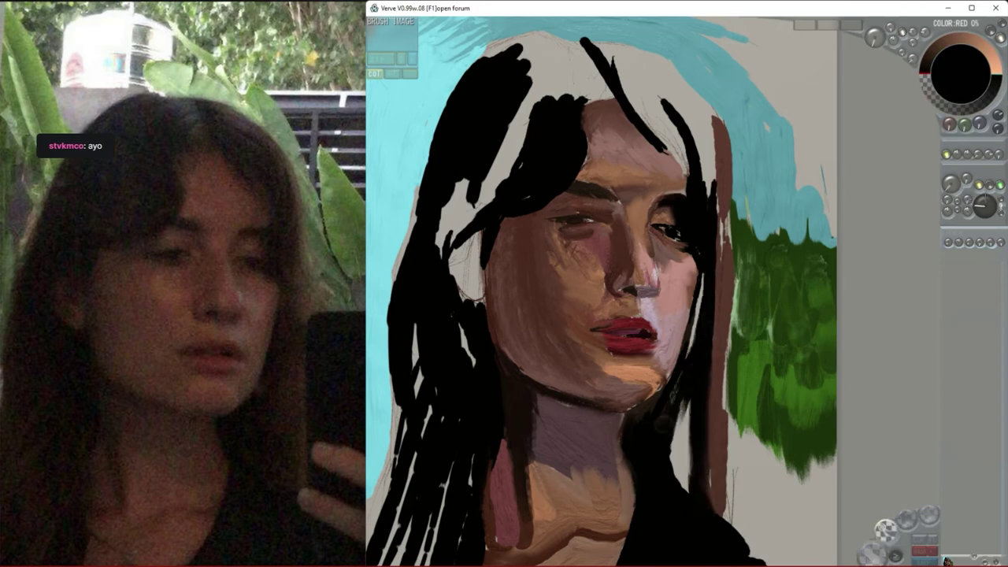
{"action": "left_click_drag", "start_coordinate": [676, 378], "coordinate": [677, 488]}
{"action": "left_click_drag", "start_coordinate": [704, 354], "coordinate": [711, 282]}
{"action": "mouse_move", "coordinate": [718, 216]}
{"action": "left_mouse_down"}
{"action": "mouse_move", "coordinate": [709, 398]}
{"action": "mouse_move", "coordinate": [727, 251]}
{"action": "left_mouse_up"}
{"action": "left_click_drag", "start_coordinate": [724, 273], "coordinate": [714, 458]}
- Fill the far side of the hair from the parting to the temple with blended black and brown strands
{"action": "key", "text": "1"}
{"action": "left_click_drag", "start_coordinate": [698, 125], "coordinate": [713, 236]}
{"action": "left_click_drag", "start_coordinate": [672, 90], "coordinate": [716, 185]}
{"action": "left_click_drag", "start_coordinate": [644, 76], "coordinate": [702, 173]}
{"action": "mouse_move", "coordinate": [653, 121]}
{"action": "left_mouse_down"}
{"action": "mouse_move", "coordinate": [627, 63]}
{"action": "mouse_move", "coordinate": [611, 52]}
{"action": "mouse_move", "coordinate": [682, 88]}
{"action": "mouse_move", "coordinate": [657, 119]}
{"action": "mouse_move", "coordinate": [686, 177]}
{"action": "left_mouse_up"}
{"action": "right_click", "coordinate": [729, 159]}
- Add brown strands to the near-side hair behind the fringe and along its outer edge, blending them into the black
{"action": "key", "text": "2"}
{"action": "key", "text": "1"}
{"action": "left_click_drag", "start_coordinate": [530, 118], "coordinate": [467, 241]}
{"action": "key", "text": "1"}
{"action": "mouse_move", "coordinate": [461, 181]}
{"action": "left_mouse_down"}
{"action": "mouse_move", "coordinate": [447, 249]}
{"action": "mouse_move", "coordinate": [474, 299]}
{"action": "left_mouse_up"}
{"action": "mouse_move", "coordinate": [418, 185]}
{"action": "left_mouse_down"}
{"action": "mouse_move", "coordinate": [408, 293]}
{"action": "mouse_move", "coordinate": [392, 323]}
{"action": "mouse_move", "coordinate": [404, 363]}
{"action": "left_mouse_up"}
{"action": "key", "text": "2"}
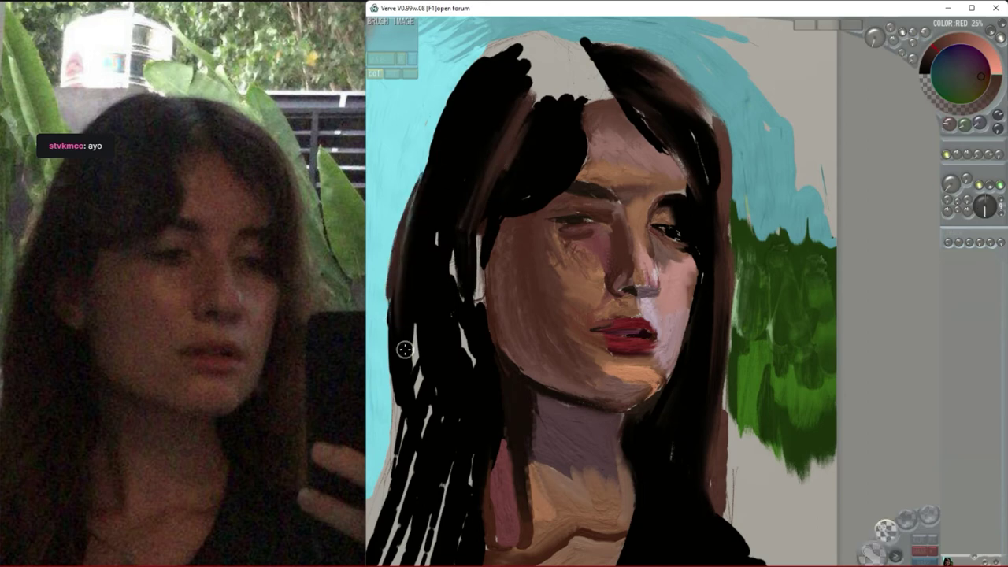
- Paint and blend the near ear in brown skin tones, and fill the hair gaps beneath it with a very dark tone
{"action": "key", "text": "1"}
{"action": "right_click", "coordinate": [531, 265]}
{"action": "right_click", "coordinate": [654, 338]}
{"action": "mouse_move", "coordinate": [458, 249]}
{"action": "left_mouse_down"}
{"action": "mouse_move", "coordinate": [459, 269]}
{"action": "mouse_move", "coordinate": [474, 236]}
{"action": "left_mouse_up"}
{"action": "key", "text": "2"}
{"action": "left_click_drag", "start_coordinate": [477, 231], "coordinate": [474, 251]}
{"action": "right_click", "coordinate": [484, 298]}
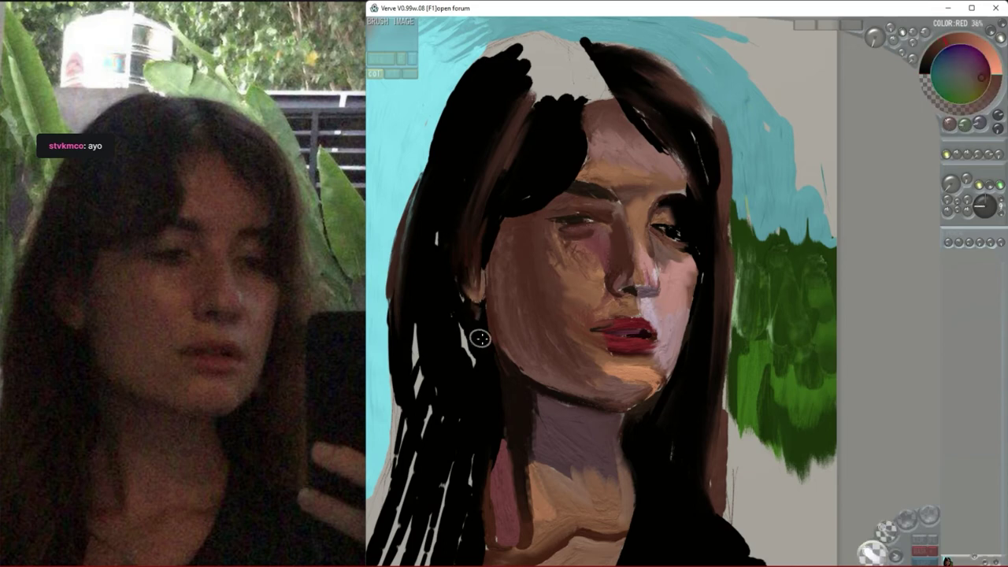
{"action": "left_click", "coordinate": [969, 78]}
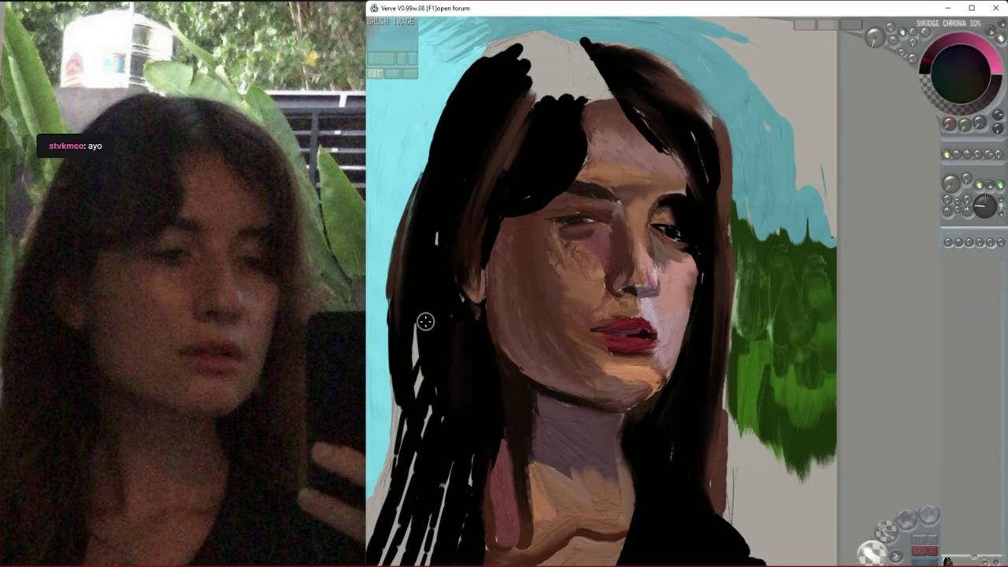
- Fill the gaps in the near-side hair from below the ear to the canvas's lower edge with black and dark purple strands
{"action": "mouse_move", "coordinate": [403, 403]}
{"action": "left_mouse_down"}
{"action": "mouse_move", "coordinate": [382, 506]}
{"action": "mouse_move", "coordinate": [417, 473]}
{"action": "mouse_move", "coordinate": [429, 561]}
{"action": "left_mouse_up"}
{"action": "left_click_drag", "start_coordinate": [414, 452], "coordinate": [390, 546]}
{"action": "left_click_drag", "start_coordinate": [382, 474], "coordinate": [367, 550]}
{"action": "left_click_drag", "start_coordinate": [389, 534], "coordinate": [378, 565]}
{"action": "left_click_drag", "start_coordinate": [429, 513], "coordinate": [416, 565]}
{"action": "left_click", "coordinate": [429, 433], "text": "alt"}
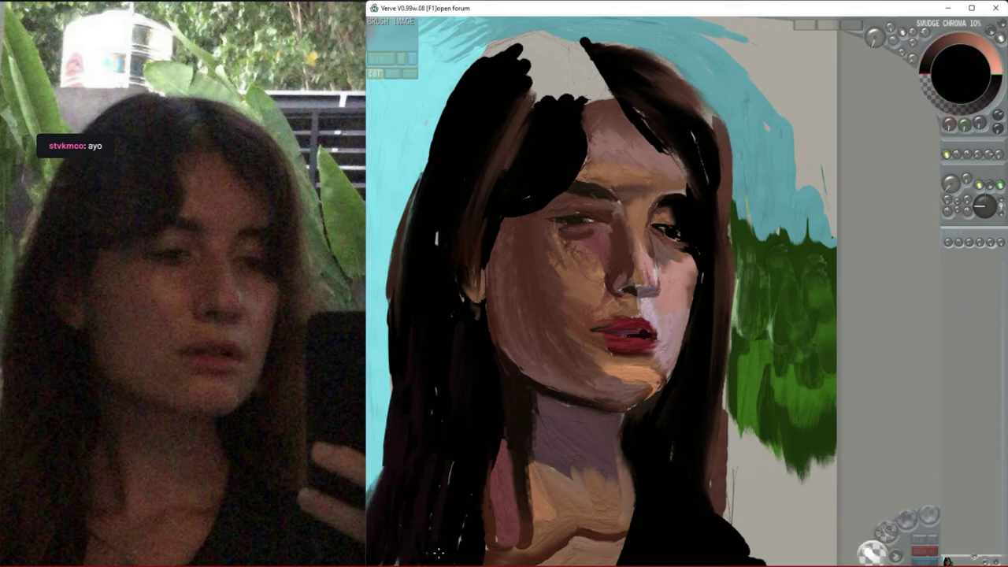
- Cover the bare crown around the parting with black and brown hair, and blend a light-blue sheen into it
{"action": "right_click", "coordinate": [612, 25]}
{"action": "mouse_move", "coordinate": [580, 74]}
{"action": "left_mouse_down"}
{"action": "mouse_move", "coordinate": [567, 110]}
{"action": "mouse_move", "coordinate": [543, 93]}
{"action": "left_mouse_up"}
{"action": "mouse_move", "coordinate": [583, 54]}
{"action": "left_mouse_down"}
{"action": "mouse_move", "coordinate": [529, 55]}
{"action": "mouse_move", "coordinate": [547, 35]}
{"action": "mouse_move", "coordinate": [527, 23]}
{"action": "mouse_move", "coordinate": [557, 72]}
{"action": "mouse_move", "coordinate": [589, 83]}
{"action": "mouse_move", "coordinate": [602, 65]}
{"action": "left_mouse_up"}
{"action": "right_click", "coordinate": [512, 64]}
{"action": "right_click", "coordinate": [551, 23]}
{"action": "right_click", "coordinate": [606, 60]}
{"action": "right_click", "coordinate": [468, 66]}
- Paint streaky white clouds into the blue sky directly above the head
{"action": "left_click", "coordinate": [992, 73]}
{"action": "mouse_move", "coordinate": [534, 27]}
{"action": "left_mouse_down"}
{"action": "mouse_move", "coordinate": [589, 31]}
{"action": "mouse_move", "coordinate": [464, 33]}
{"action": "mouse_move", "coordinate": [528, 25]}
{"action": "left_mouse_up"}
{"action": "mouse_move", "coordinate": [632, 20]}
{"action": "left_mouse_down"}
{"action": "mouse_move", "coordinate": [560, 22]}
{"action": "mouse_move", "coordinate": [675, 21]}
{"action": "left_mouse_up"}
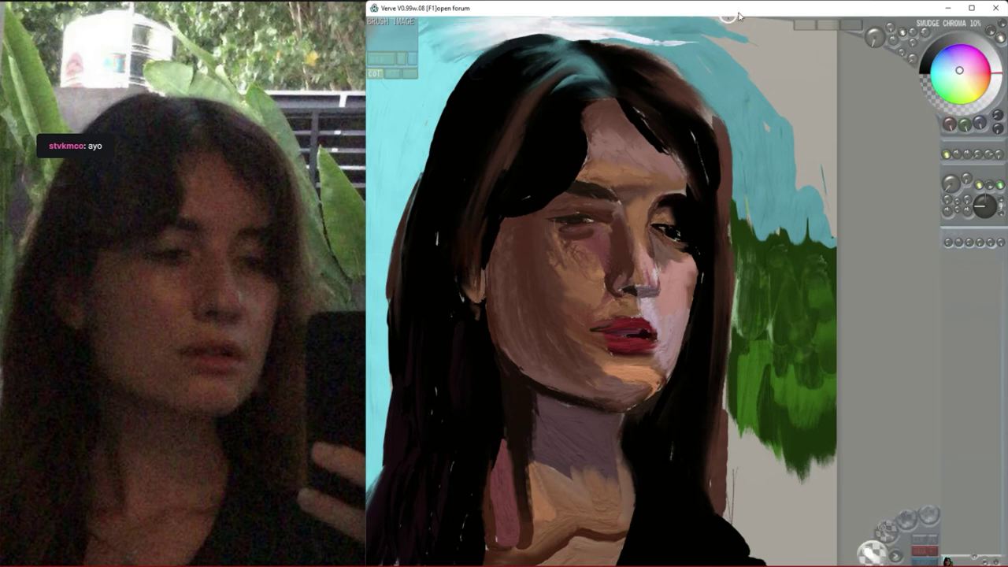
- Touch up the dark opening between the lips and soften the lower lip's near side with the skin tone beneath it
{"action": "right_click", "coordinate": [672, 307]}
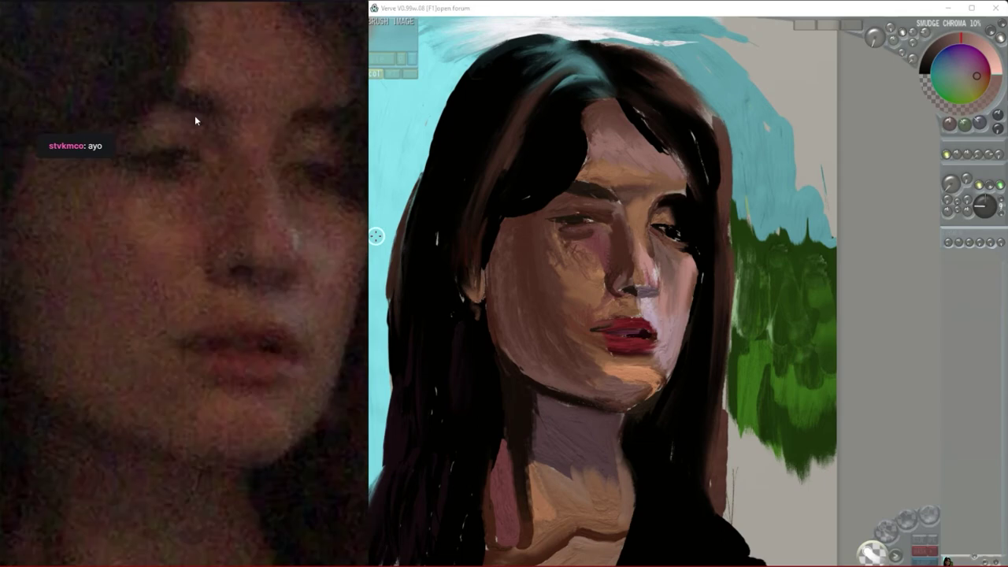
{"action": "left_click_drag", "start_coordinate": [194, 120], "coordinate": [172, 164]}
{"action": "scroll", "coordinate": [677, 118], "scroll_direction": "up", "scroll_amount": 5}
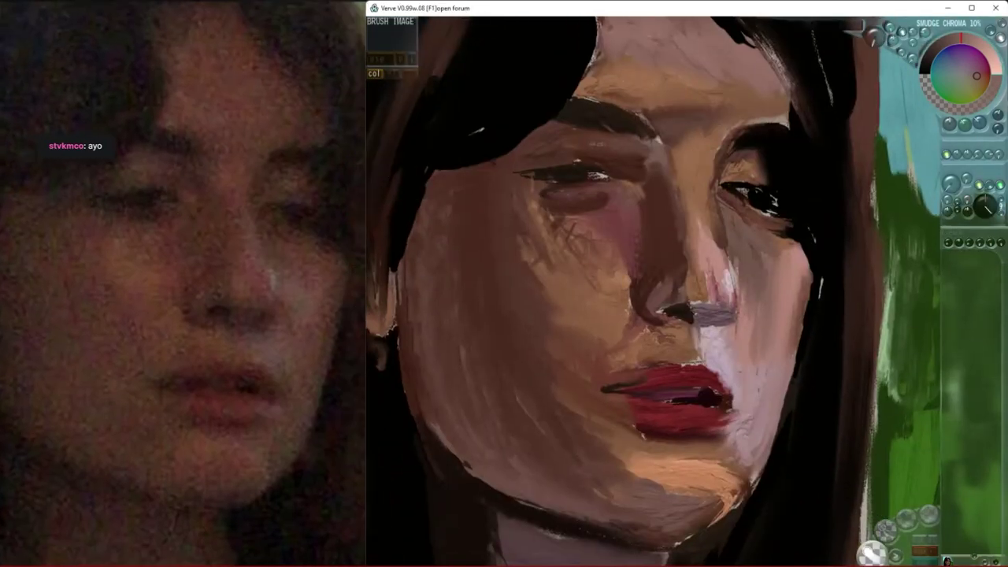
{"action": "left_click_drag", "start_coordinate": [714, 276], "coordinate": [702, 281]}
{"action": "scroll", "coordinate": [634, 353], "scroll_direction": "down", "scroll_amount": 3}
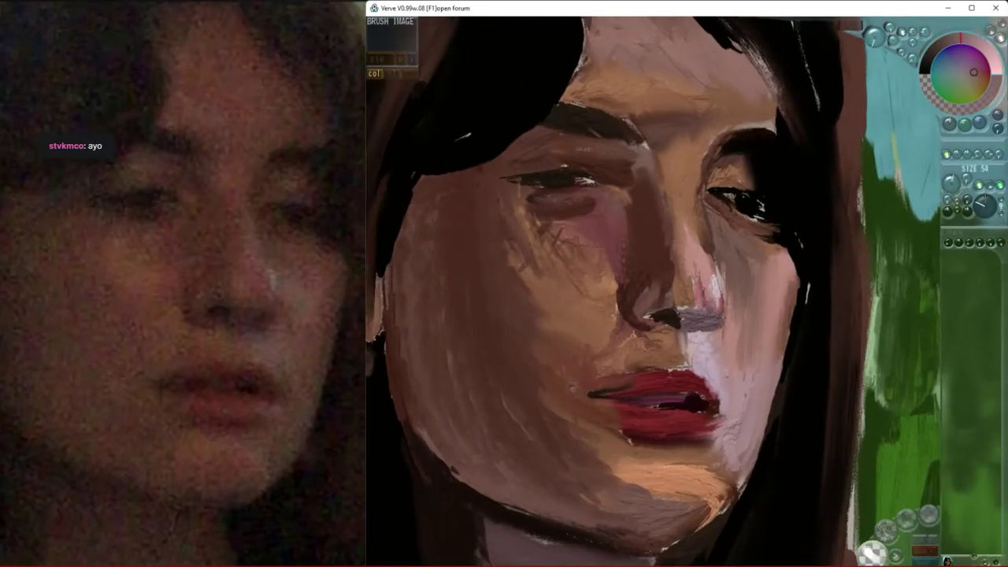
{"action": "right_click", "coordinate": [680, 403]}
{"action": "left_click_drag", "start_coordinate": [678, 403], "coordinate": [691, 408]}
{"action": "right_click", "coordinate": [641, 441]}
{"action": "left_click_drag", "start_coordinate": [641, 441], "coordinate": [590, 429]}
- Trim the far jawline and the underside of the chin with black strokes
{"action": "right_click", "coordinate": [760, 496]}
{"action": "left_click_drag", "start_coordinate": [740, 496], "coordinate": [663, 557]}
{"action": "scroll", "coordinate": [729, 347], "scroll_direction": "down", "scroll_amount": 2}
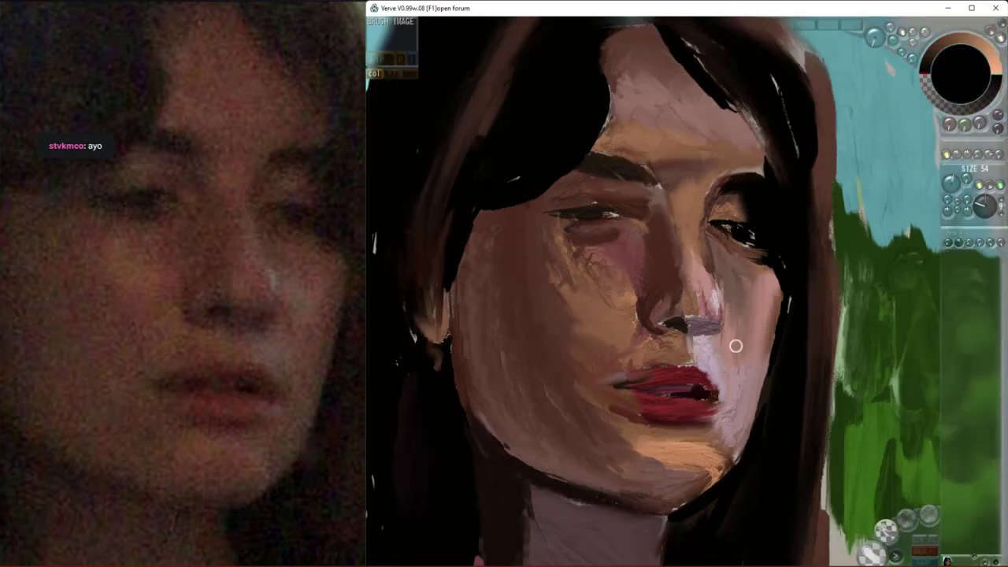
{"action": "left_click_drag", "start_coordinate": [735, 346], "coordinate": [704, 351]}
{"action": "left_click_drag", "start_coordinate": [653, 513], "coordinate": [628, 517]}
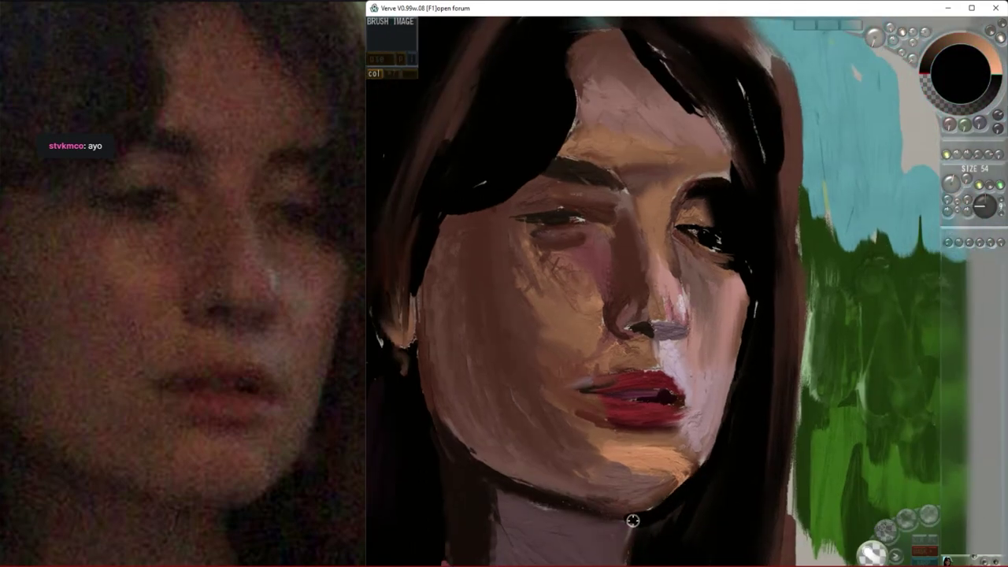
- Cover the far cheek's edge with brown skin tone and blend a red accent into the far eyelid
{"action": "right_click", "coordinate": [734, 282]}
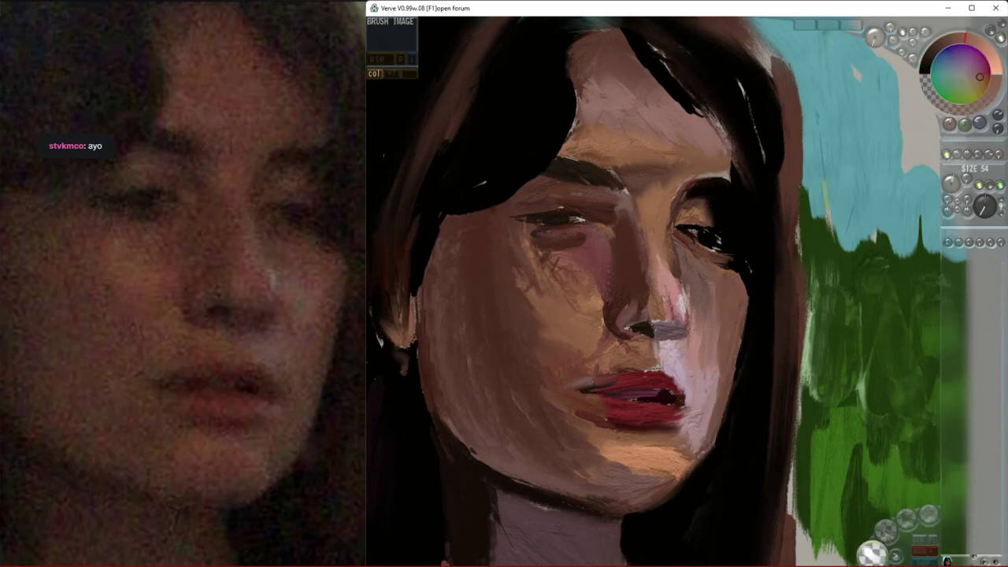
{"action": "right_click", "coordinate": [679, 276]}
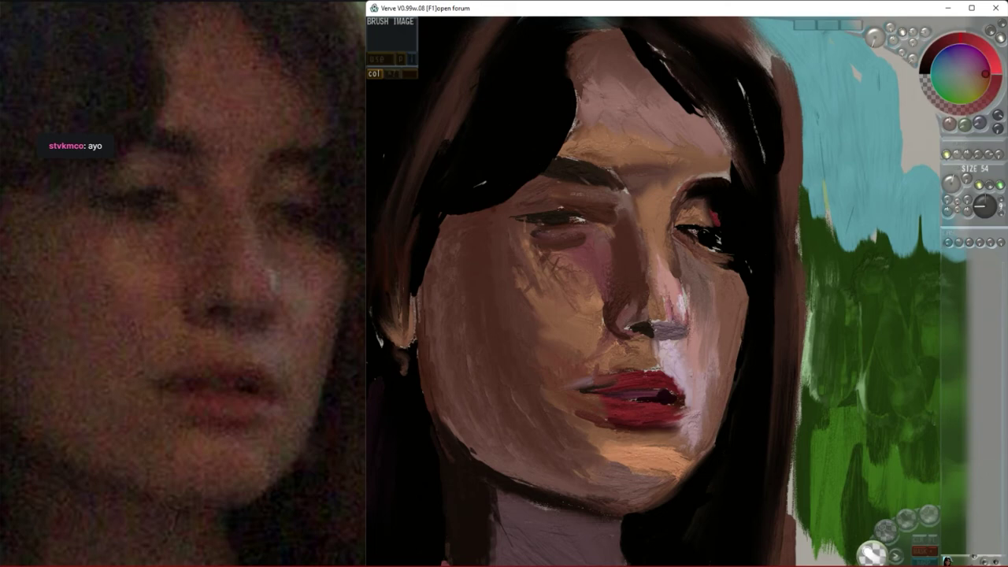
{"action": "left_click_drag", "start_coordinate": [716, 217], "coordinate": [711, 224]}
{"action": "right_click", "coordinate": [695, 211]}
{"action": "right_click", "coordinate": [696, 211]}
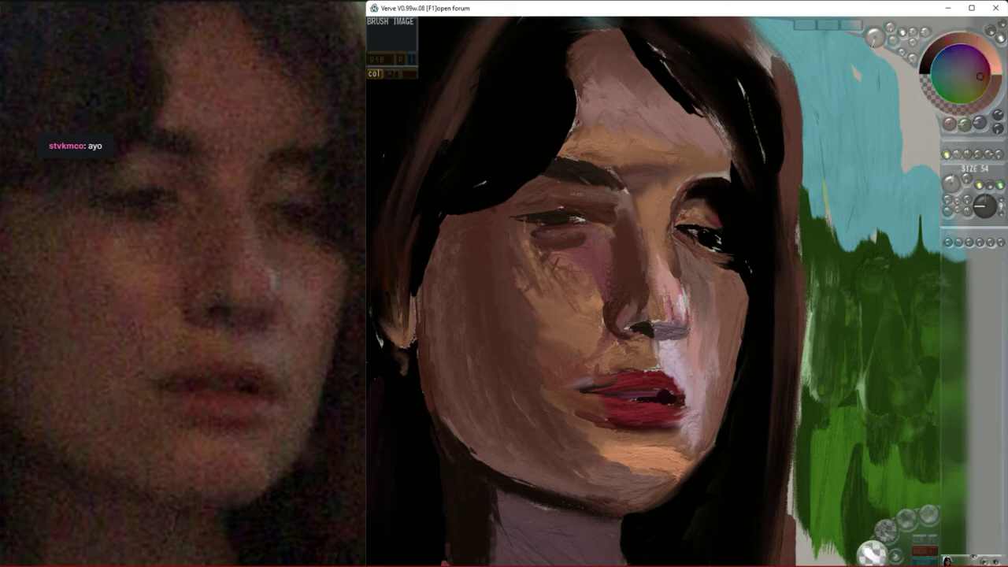
- Add light pink highlights down the nose bridge and above the near eyebrow, blending the forehead one into the skin
{"action": "right_click", "coordinate": [642, 257]}
{"action": "mouse_move", "coordinate": [651, 223]}
{"action": "left_mouse_down"}
{"action": "mouse_move", "coordinate": [649, 273]}
{"action": "mouse_move", "coordinate": [657, 212]}
{"action": "left_mouse_up"}
{"action": "right_click", "coordinate": [669, 282]}
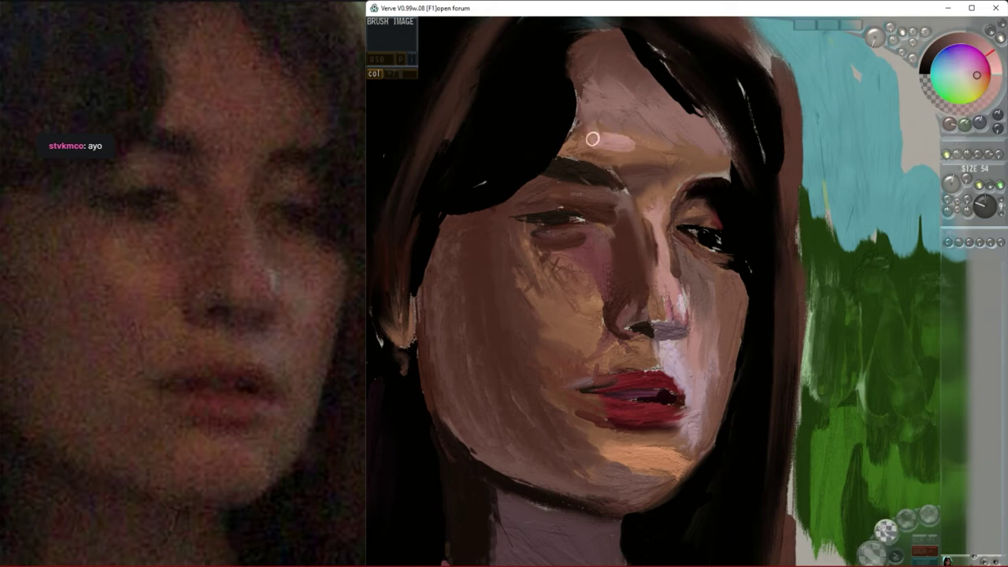
{"action": "right_click", "coordinate": [683, 278]}
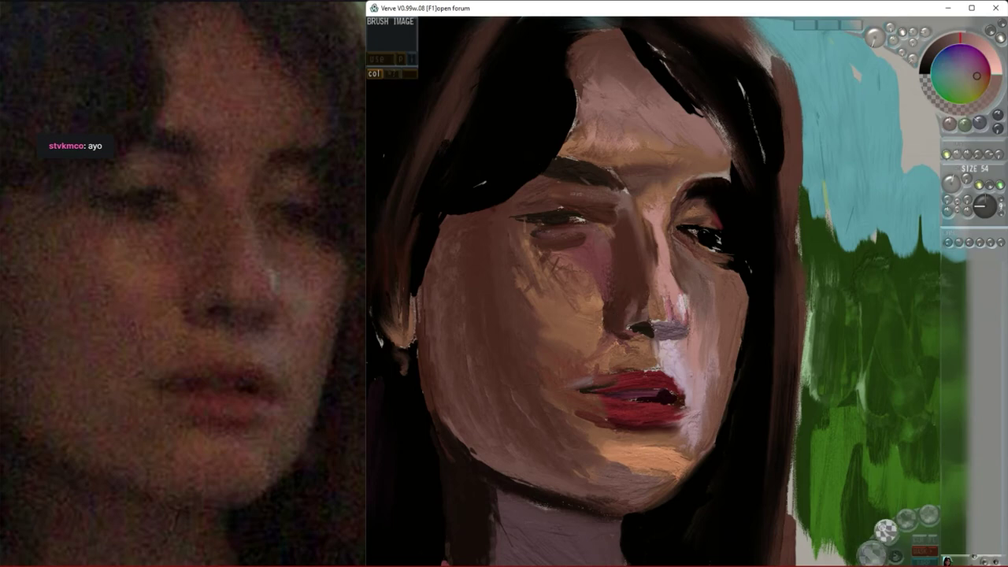
- Model the nose's shaded side with sampled browns, and add a red accent along the lit side of the nose tip
{"action": "right_click", "coordinate": [628, 382]}
{"action": "right_click", "coordinate": [620, 353]}
{"action": "right_click", "coordinate": [628, 298]}
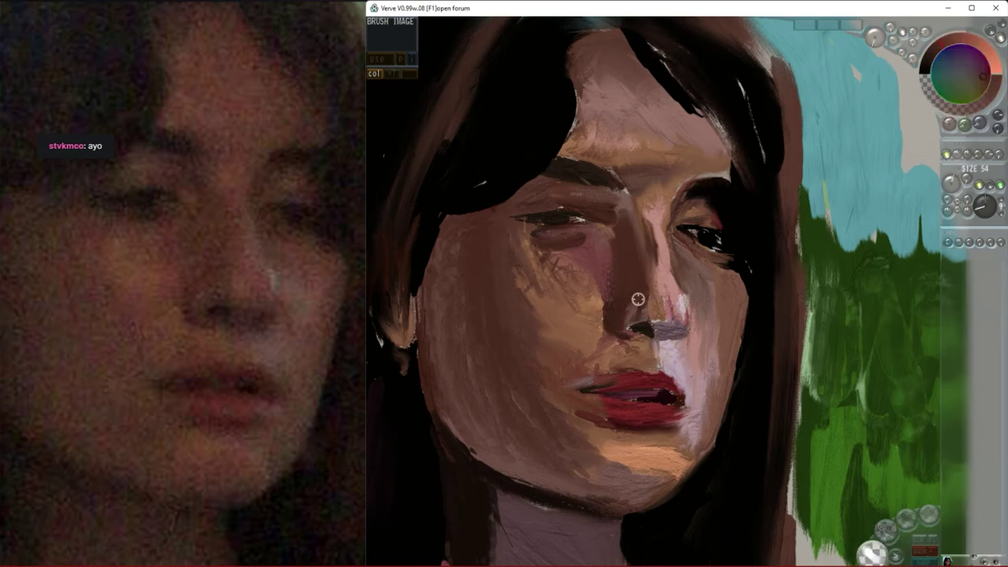
{"action": "right_click", "coordinate": [636, 301]}
{"action": "mouse_move", "coordinate": [635, 310]}
{"action": "left_mouse_down"}
{"action": "mouse_move", "coordinate": [649, 296]}
{"action": "mouse_move", "coordinate": [674, 301]}
{"action": "mouse_move", "coordinate": [663, 279]}
{"action": "left_mouse_up"}
{"action": "right_click", "coordinate": [602, 329]}
{"action": "right_click", "coordinate": [652, 384]}
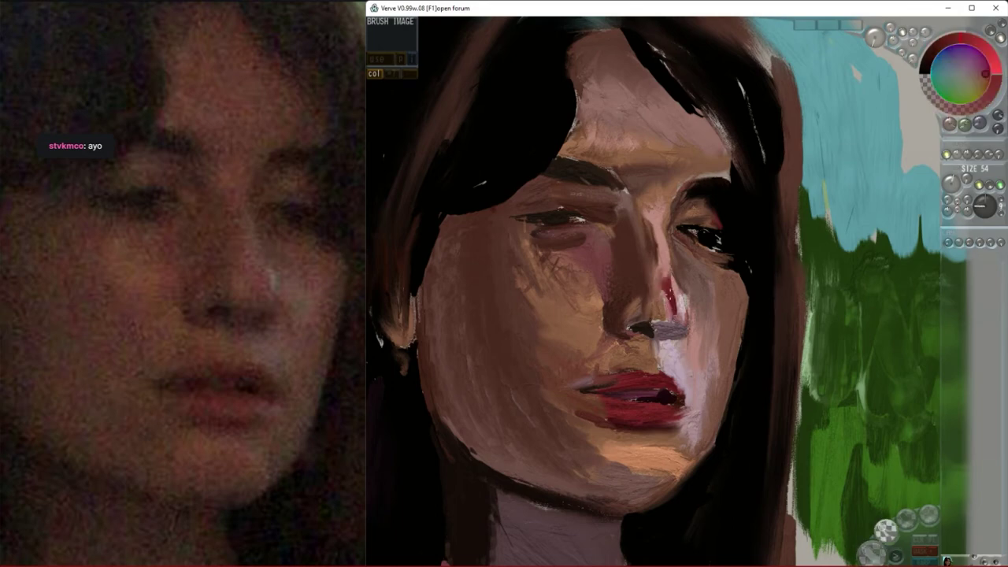
- Darken the area under the near eye with deep brown, and shade the near mouth corner with dark red
{"action": "right_click", "coordinate": [591, 224]}
{"action": "left_click_drag", "start_coordinate": [567, 232], "coordinate": [549, 234]}
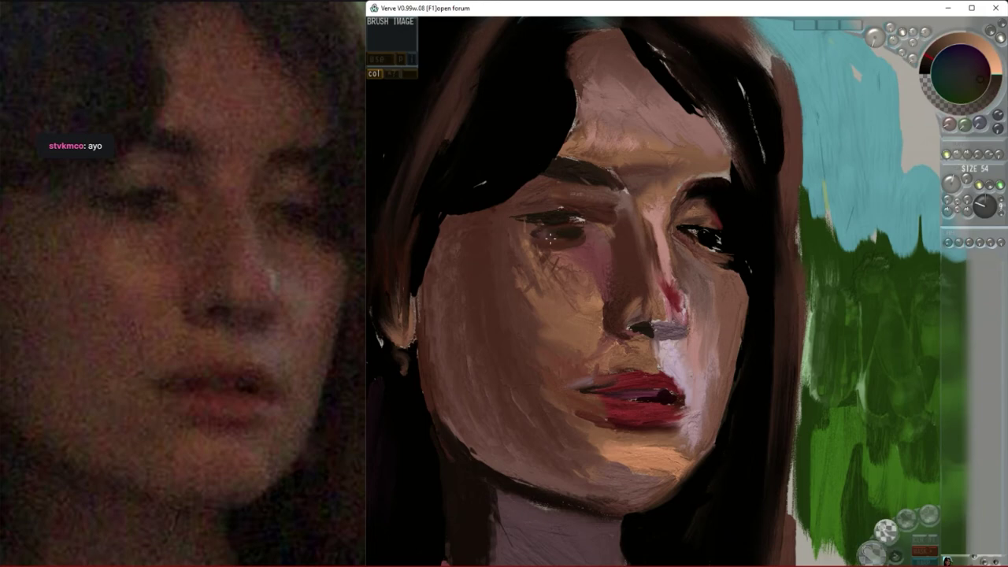
{"action": "right_click", "coordinate": [671, 398]}
{"action": "mouse_move", "coordinate": [587, 393]}
{"action": "left_mouse_down"}
{"action": "mouse_move", "coordinate": [625, 393]}
{"action": "mouse_move", "coordinate": [600, 396]}
{"action": "mouse_move", "coordinate": [612, 427]}
{"action": "left_mouse_up"}
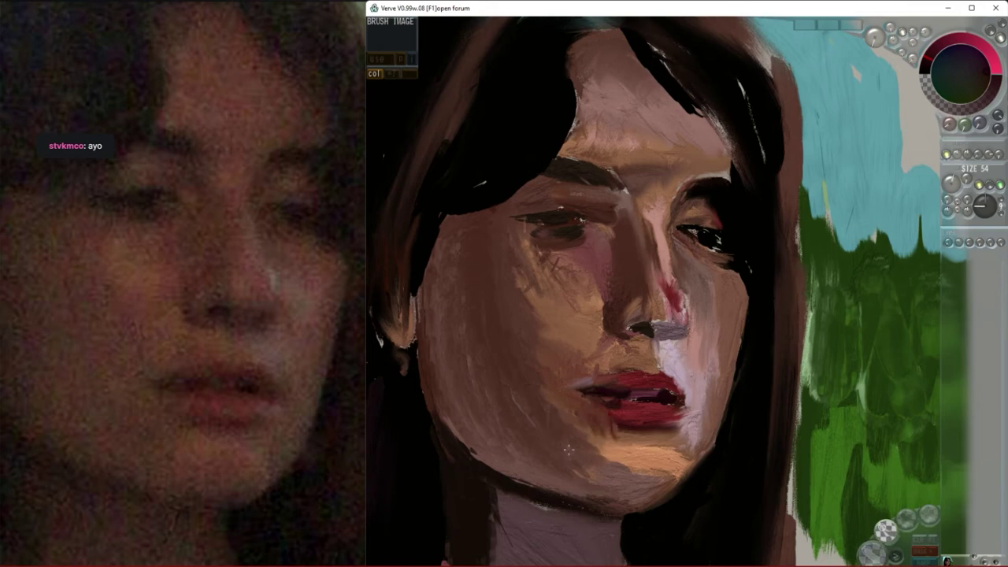
- Cover the neck and the shadow under the jaw with very dark brown strokes
{"action": "key", "text": "1"}
{"action": "right_click", "coordinate": [520, 394]}
{"action": "left_click_drag", "start_coordinate": [519, 514], "coordinate": [567, 523]}
{"action": "right_click", "coordinate": [443, 432]}
{"action": "left_click_drag", "start_coordinate": [508, 511], "coordinate": [592, 527]}
{"action": "mouse_move", "coordinate": [504, 501]}
{"action": "left_mouse_down"}
{"action": "mouse_move", "coordinate": [513, 545]}
{"action": "mouse_move", "coordinate": [558, 506]}
{"action": "mouse_move", "coordinate": [610, 543]}
{"action": "mouse_move", "coordinate": [489, 554]}
{"action": "left_mouse_up"}
- Darken the far eye and the skin beneath it, and blend the grey patch under the nose tip
{"action": "key", "text": "2"}
{"action": "right_click", "coordinate": [706, 238]}
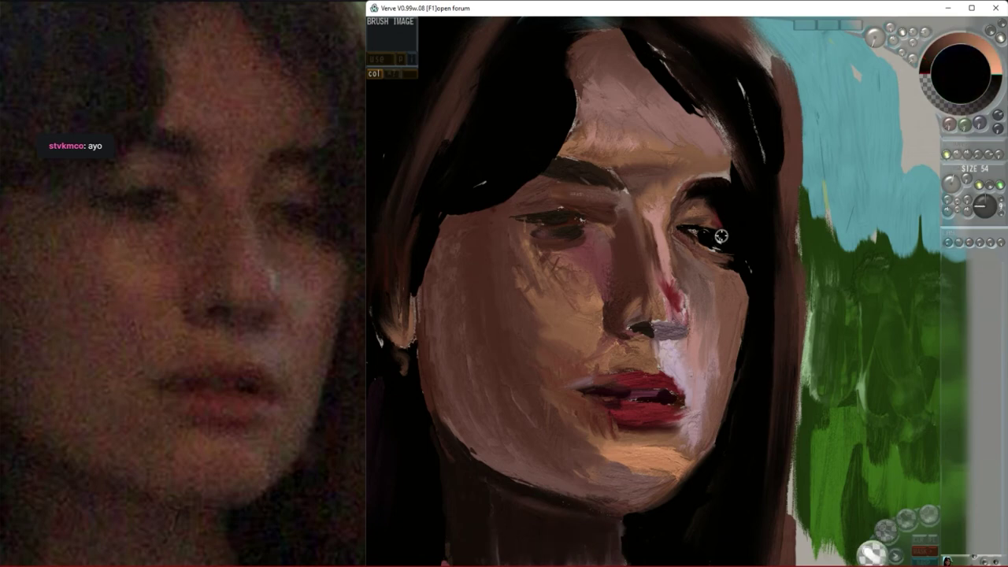
{"action": "right_click", "coordinate": [682, 272]}
{"action": "right_click", "coordinate": [677, 322]}
{"action": "left_click_drag", "start_coordinate": [675, 322], "coordinate": [655, 322]}
{"action": "key", "text": "2"}
{"action": "left_click_drag", "start_coordinate": [652, 323], "coordinate": [666, 324]}
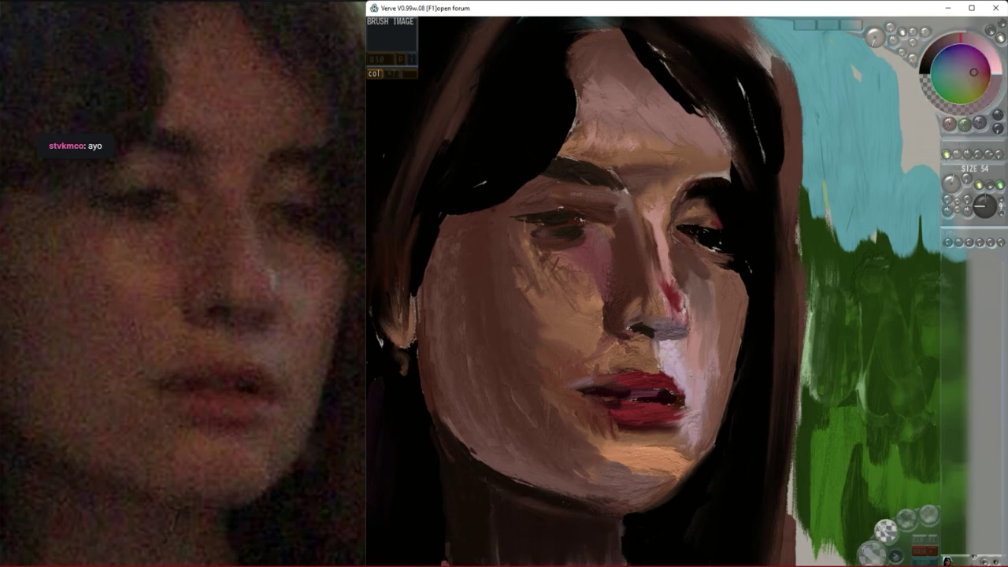
- Reshape the lips with a dark red upper lip, a pinkish parting and a softened far corner, and deepen the nostril shadow
{"action": "right_click", "coordinate": [648, 383]}
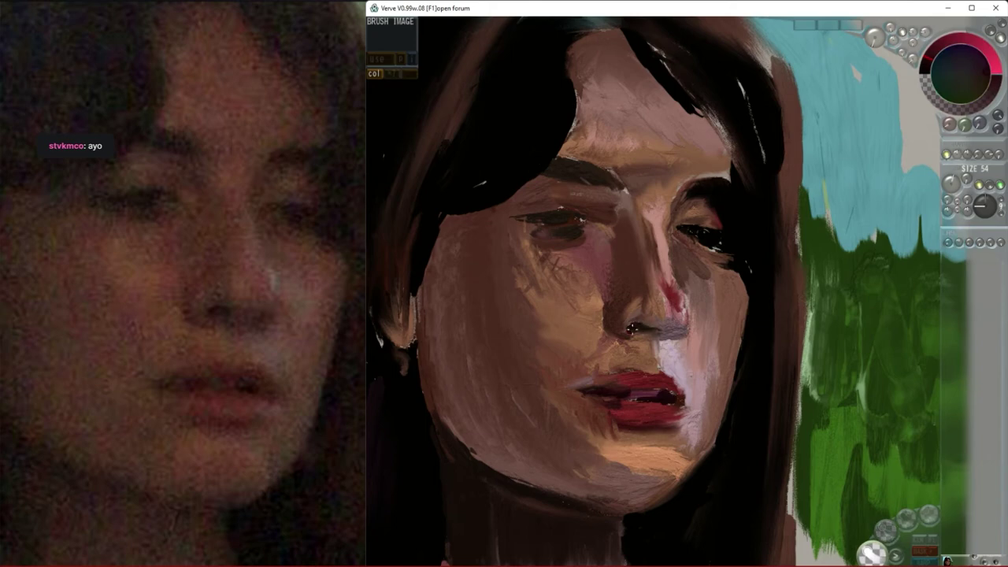
{"action": "key", "text": "2"}
{"action": "mouse_move", "coordinate": [646, 381]}
{"action": "left_mouse_down"}
{"action": "mouse_move", "coordinate": [595, 382]}
{"action": "mouse_move", "coordinate": [658, 379]}
{"action": "mouse_move", "coordinate": [622, 379]}
{"action": "mouse_move", "coordinate": [669, 403]}
{"action": "left_mouse_up"}
{"action": "right_click", "coordinate": [671, 385]}
{"action": "key", "text": "2"}
{"action": "right_click", "coordinate": [637, 383]}
{"action": "key", "text": "2"}
{"action": "right_click", "coordinate": [693, 402]}
{"action": "right_click", "coordinate": [680, 397]}
{"action": "right_click", "coordinate": [692, 396]}
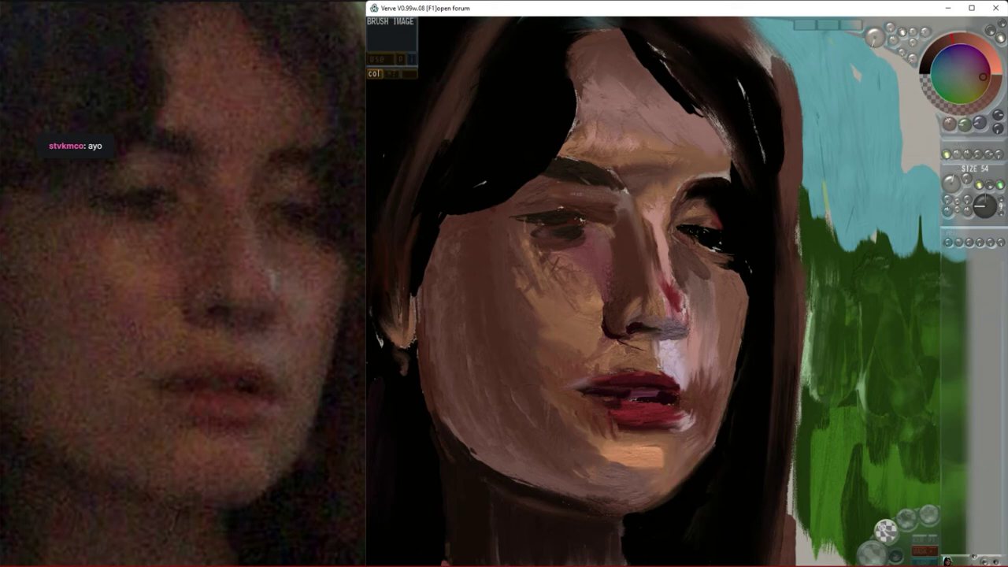
- Add ochre strokes beside the nose bridge, on the near cheek and beneath the far eye
{"action": "right_click", "coordinate": [671, 197]}
{"action": "left_click_drag", "start_coordinate": [651, 229], "coordinate": [658, 209]}
{"action": "right_click", "coordinate": [657, 214]}
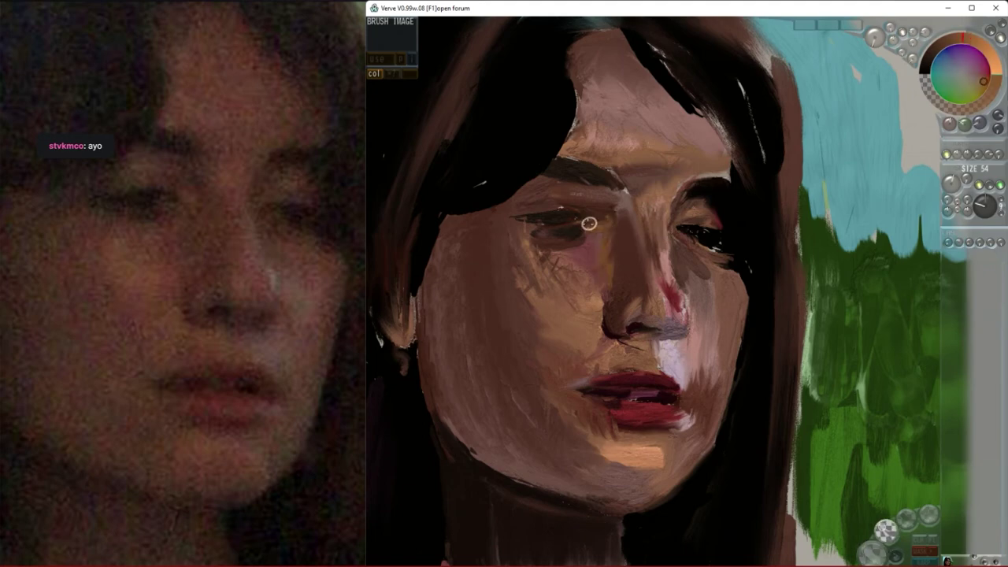
{"action": "left_click_drag", "start_coordinate": [495, 241], "coordinate": [487, 299]}
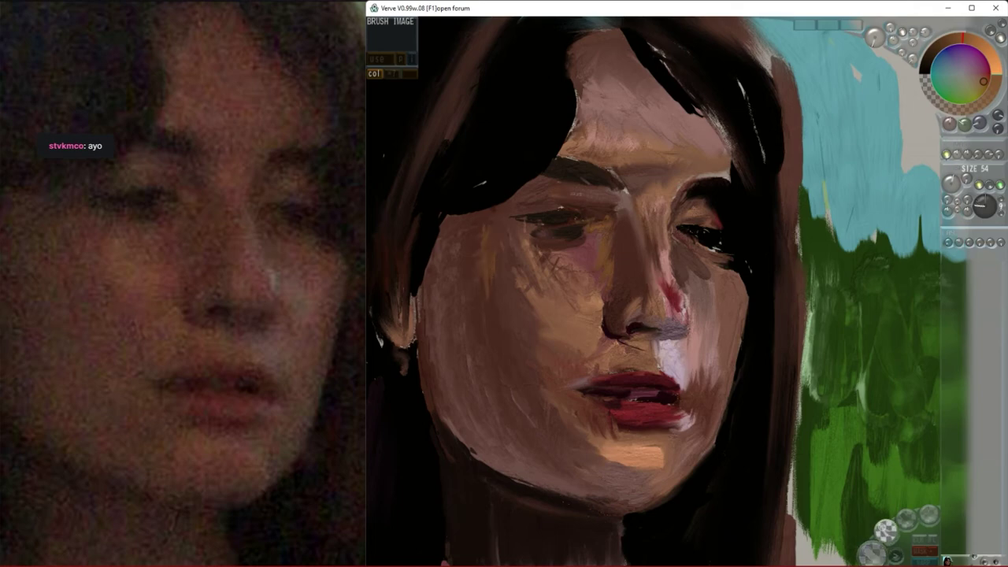
{"action": "left_click_drag", "start_coordinate": [720, 265], "coordinate": [732, 285]}
{"action": "left_click_drag", "start_coordinate": [718, 249], "coordinate": [702, 238]}
{"action": "right_click", "coordinate": [640, 255]}
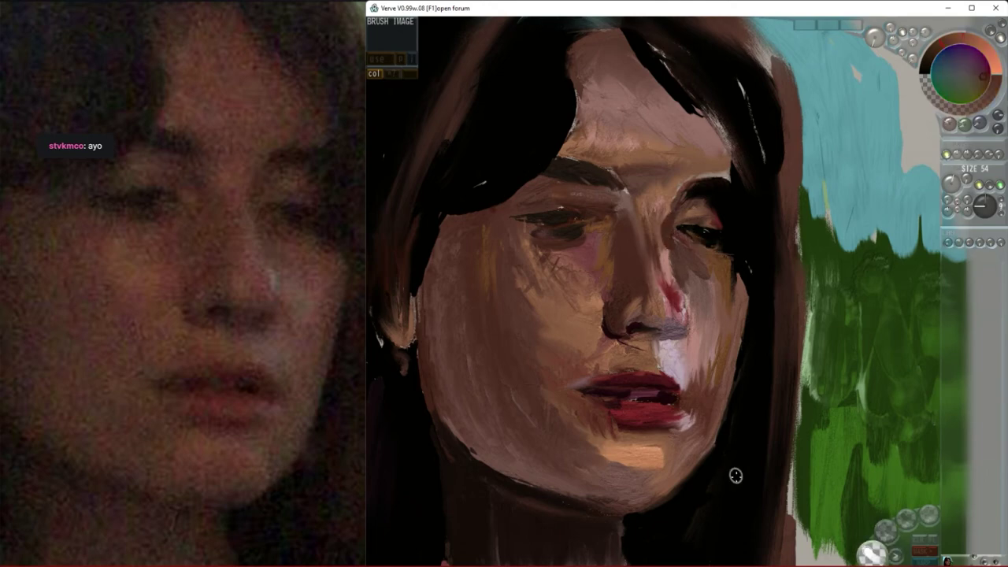
- Blend the far corner of the lower lip and the orange chin highlight into the surrounding skin tones
{"action": "right_click", "coordinate": [677, 367]}
{"action": "mouse_move", "coordinate": [675, 418]}
{"action": "left_mouse_down"}
{"action": "mouse_move", "coordinate": [691, 413]}
{"action": "mouse_move", "coordinate": [679, 430]}
{"action": "mouse_move", "coordinate": [690, 424]}
{"action": "left_mouse_up"}
{"action": "right_click", "coordinate": [703, 412]}
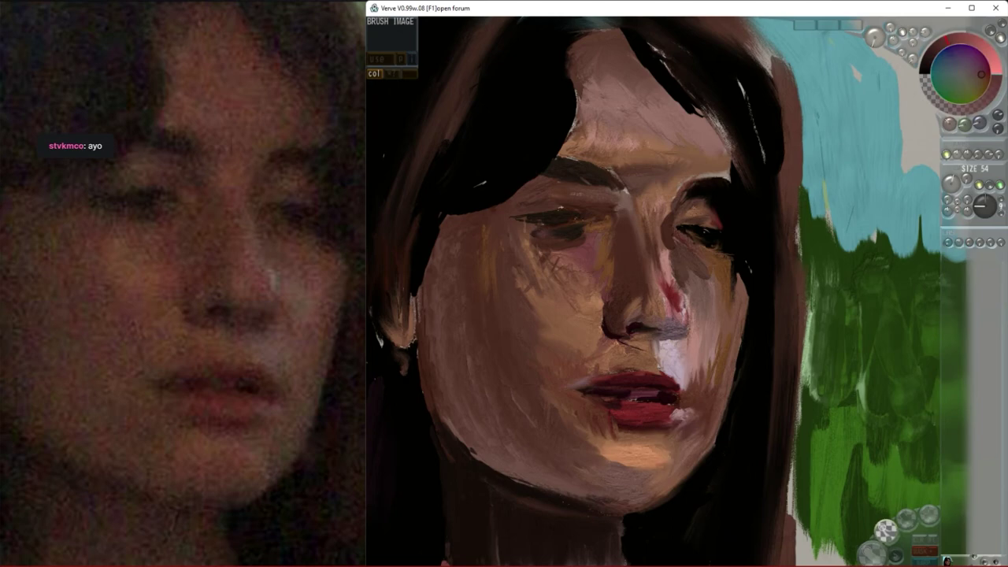
- Darken the far eyebrow's outer end into the hair, and fill the far-side hair beside the forehead with dark strands
{"action": "right_click", "coordinate": [705, 146]}
{"action": "right_click", "coordinate": [630, 207]}
{"action": "right_click", "coordinate": [595, 246]}
{"action": "key", "text": "2"}
{"action": "left_click_drag", "start_coordinate": [728, 169], "coordinate": [717, 163]}
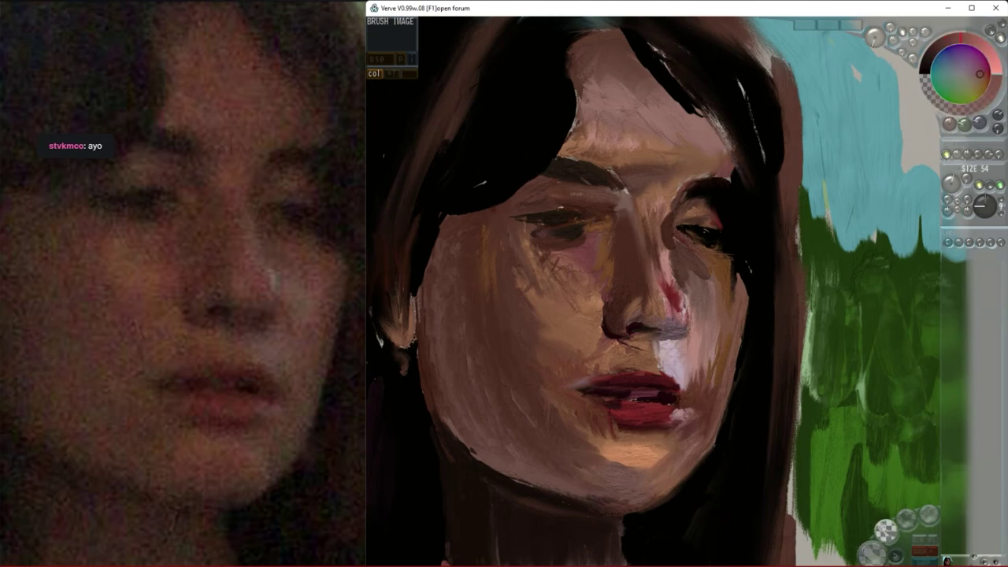
{"action": "right_click", "coordinate": [732, 173]}
{"action": "left_click_drag", "start_coordinate": [701, 86], "coordinate": [724, 128]}
{"action": "left_click_drag", "start_coordinate": [753, 158], "coordinate": [756, 110]}
{"action": "left_click_drag", "start_coordinate": [757, 55], "coordinate": [784, 161]}
- Add dark red strands to the black hair from the far cheek down past the jaw
{"action": "right_click", "coordinate": [671, 296]}
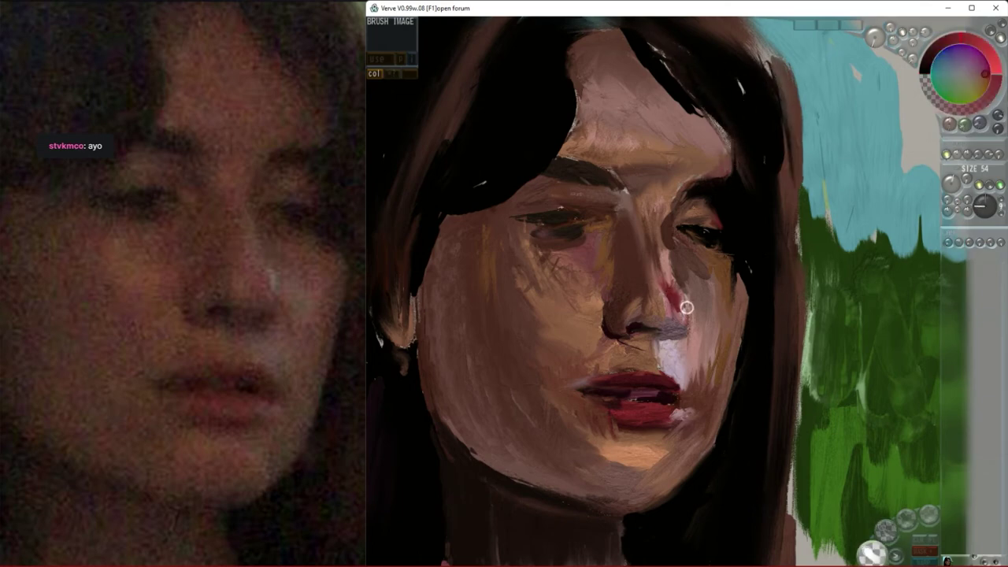
{"action": "key", "text": "2"}
{"action": "mouse_move", "coordinate": [759, 289]}
{"action": "left_mouse_down"}
{"action": "mouse_move", "coordinate": [766, 316]}
{"action": "mouse_move", "coordinate": [713, 535]}
{"action": "left_mouse_up"}
{"action": "key", "text": "1"}
{"action": "key", "text": "2"}
{"action": "mouse_move", "coordinate": [714, 544]}
{"action": "left_mouse_down"}
{"action": "mouse_move", "coordinate": [709, 509]}
{"action": "mouse_move", "coordinate": [742, 440]}
{"action": "left_mouse_up"}
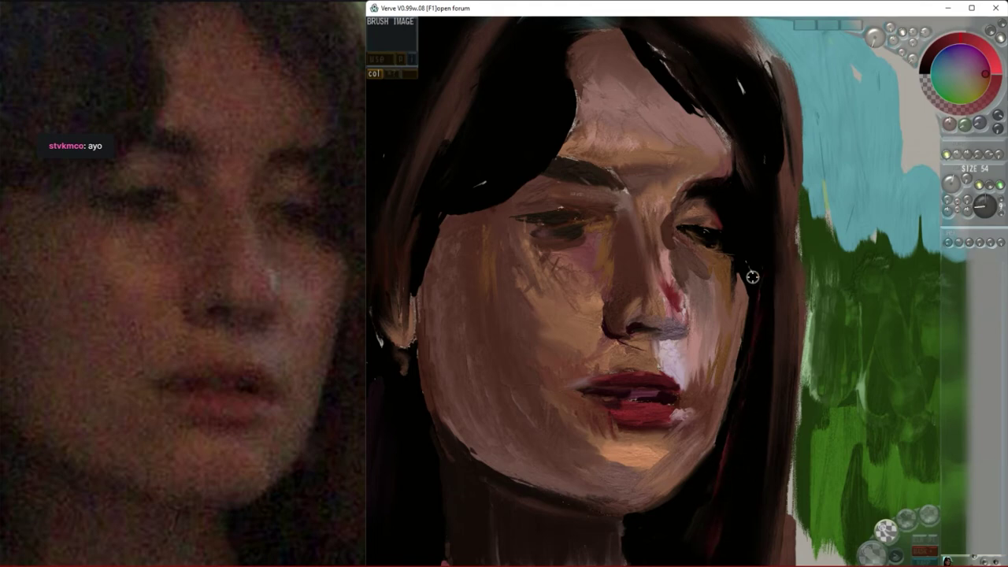
- Paint ochre between the nose and upper lip, and add thin vertical pink accents at the philtrum, both eyes and the chin
{"action": "right_click", "coordinate": [647, 390]}
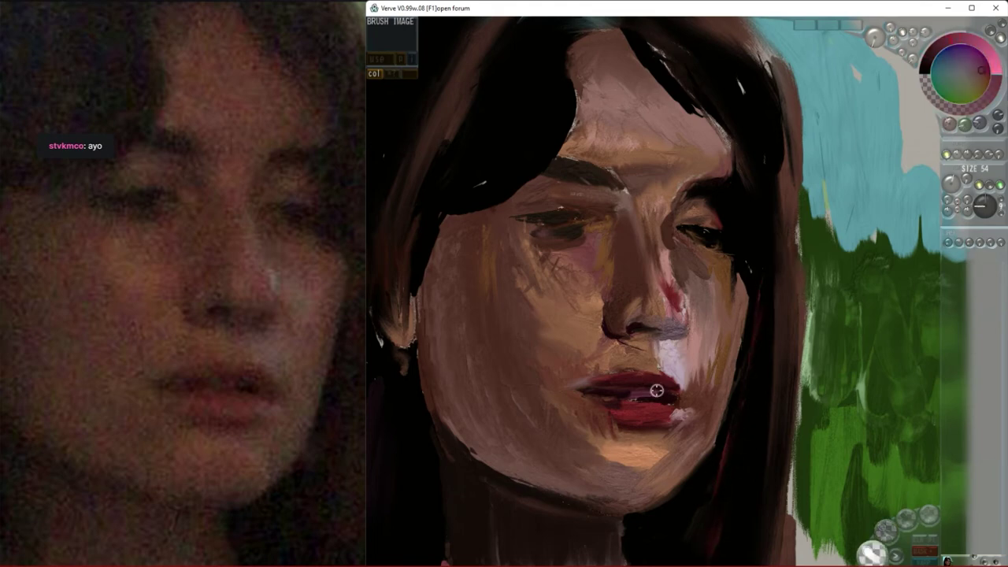
{"action": "right_click", "coordinate": [654, 344]}
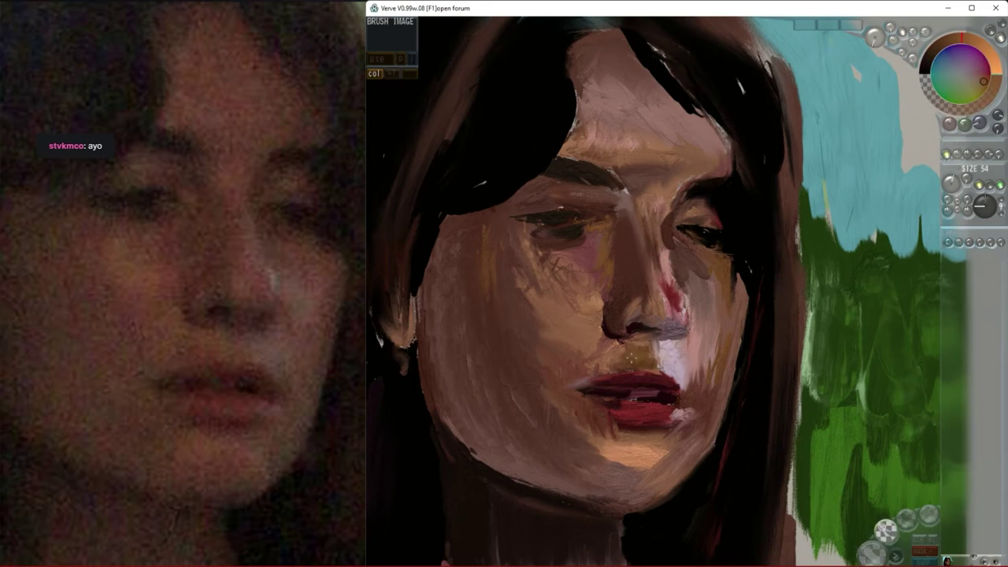
{"action": "right_click", "coordinate": [649, 365]}
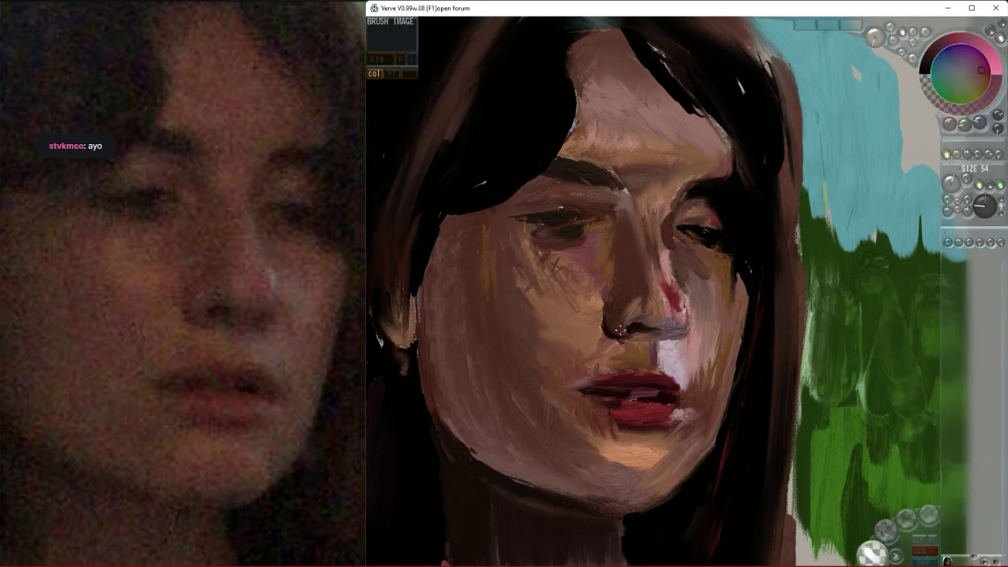
{"action": "right_click", "coordinate": [621, 362]}
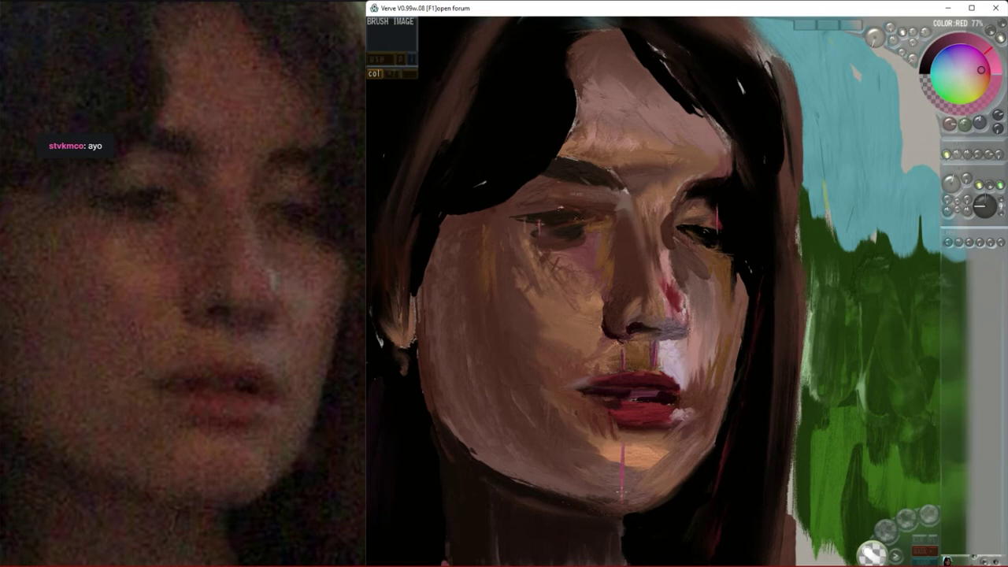
{"action": "right_click", "coordinate": [627, 476]}
{"action": "left_click_drag", "start_coordinate": [627, 437], "coordinate": [623, 501]}
- Layer sampled skin tones onto the near cheek with short vertical strokes
{"action": "right_click", "coordinate": [579, 255]}
{"action": "left_click_drag", "start_coordinate": [518, 295], "coordinate": [517, 313]}
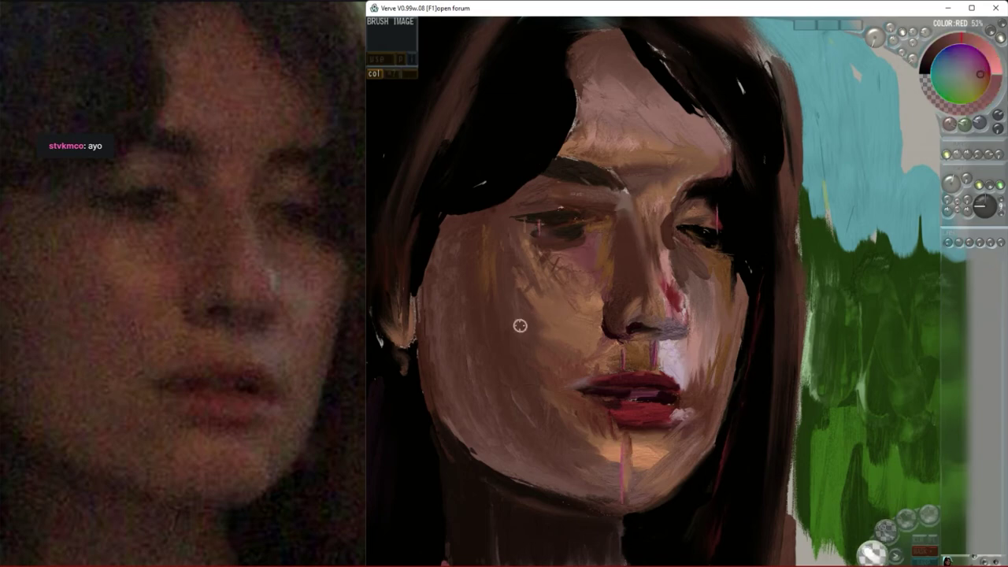
{"action": "right_click", "coordinate": [647, 384]}
{"action": "left_click_drag", "start_coordinate": [460, 329], "coordinate": [465, 379]}
- Extend the fringe's black edge over the near temple and forehead, and darken the near eye's upper lid and eyebrow
{"action": "right_click", "coordinate": [530, 155]}
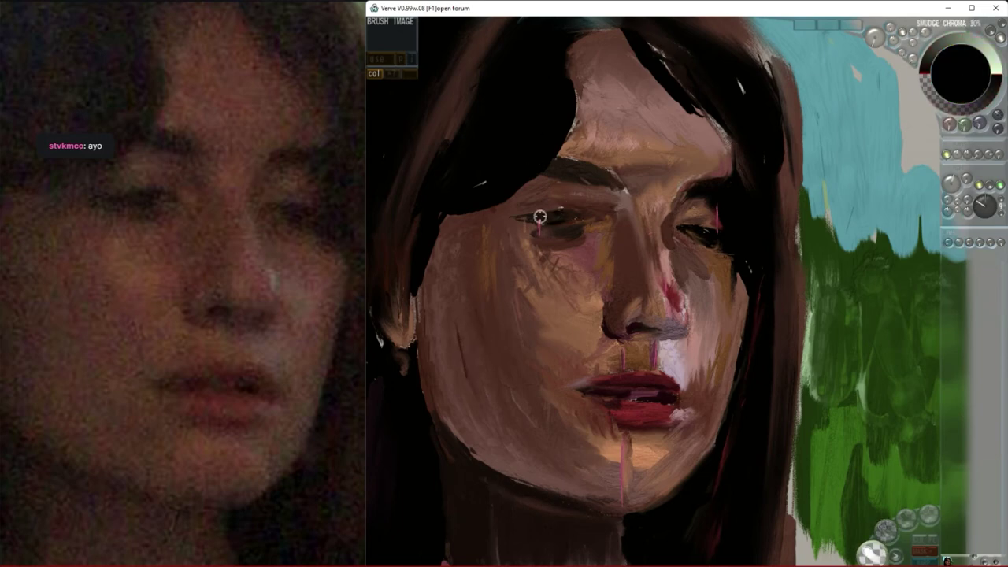
{"action": "right_click", "coordinate": [537, 191]}
{"action": "left_click_drag", "start_coordinate": [537, 183], "coordinate": [463, 217]}
{"action": "right_click", "coordinate": [533, 188]}
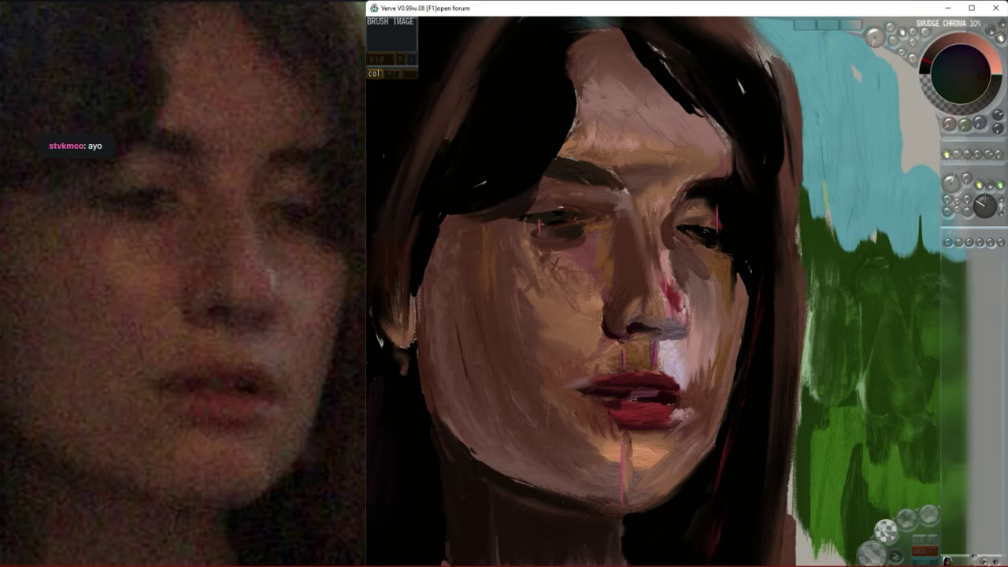
{"action": "right_click", "coordinate": [561, 111]}
{"action": "left_click_drag", "start_coordinate": [575, 100], "coordinate": [560, 135]}
{"action": "mouse_move", "coordinate": [576, 78]}
{"action": "left_mouse_down"}
{"action": "mouse_move", "coordinate": [570, 140]}
{"action": "mouse_move", "coordinate": [589, 173]}
{"action": "left_mouse_up"}
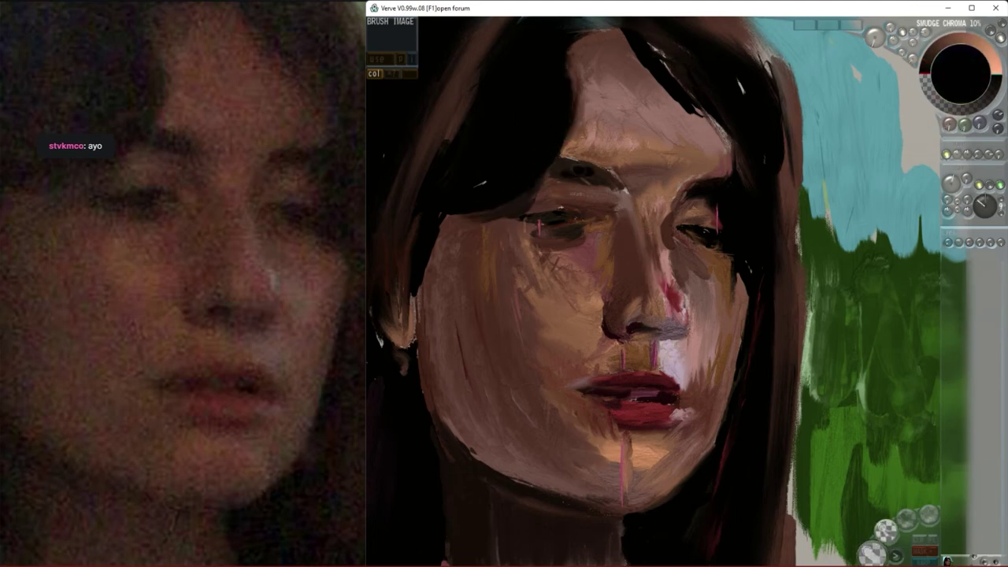
- Darken the nostril, the underside of the nose and the near eyebrow with dark tones sampled from the portrait
{"action": "right_click", "coordinate": [646, 256]}
{"action": "right_click", "coordinate": [609, 333]}
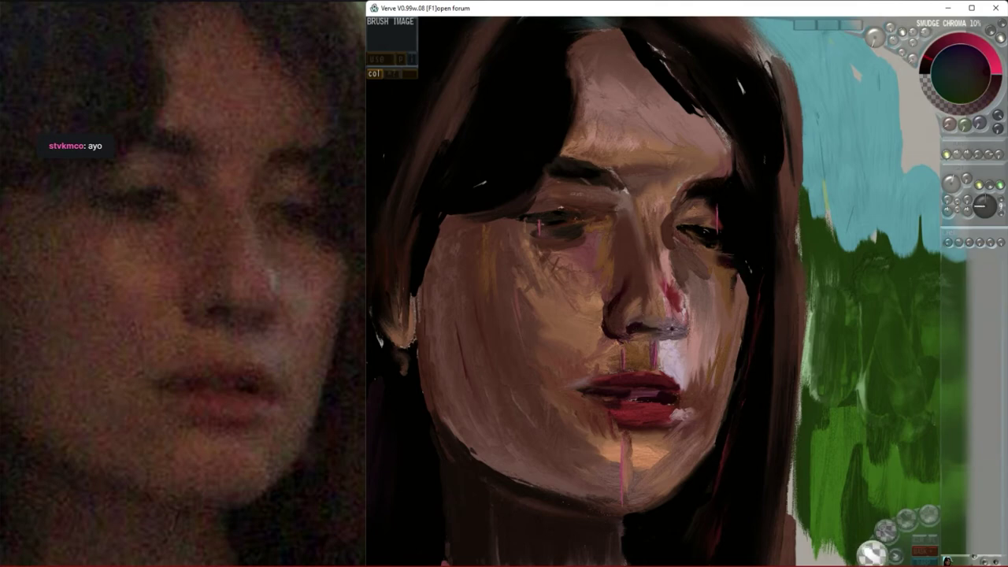
{"action": "right_click", "coordinate": [685, 332]}
{"action": "right_click", "coordinate": [679, 326]}
{"action": "right_click", "coordinate": [700, 319]}
{"action": "right_click", "coordinate": [726, 286]}
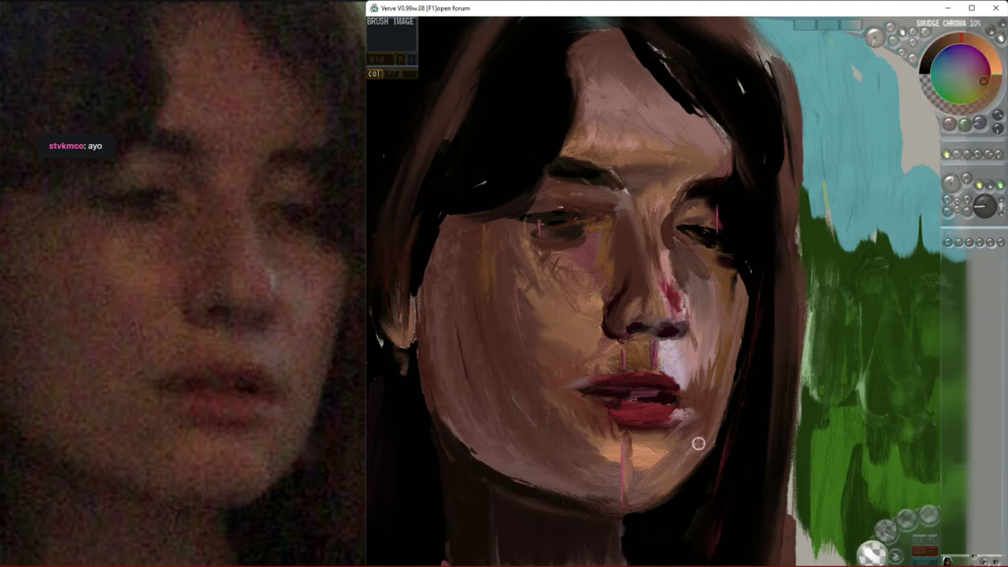
- Sample a light skin tone from the forehead and paint highlights above and below the near eye
{"action": "right_click", "coordinate": [563, 270]}
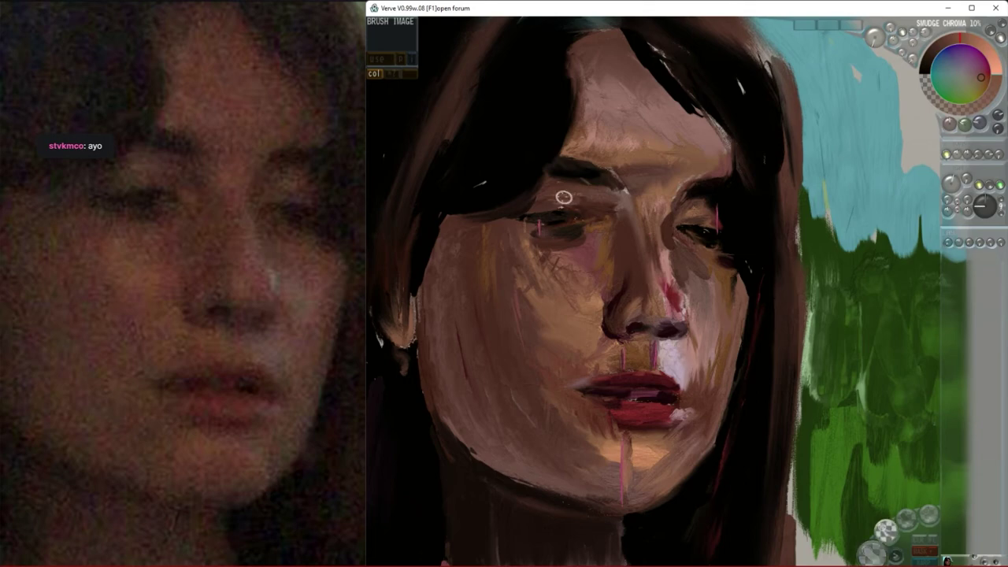
{"action": "right_click", "coordinate": [611, 144]}
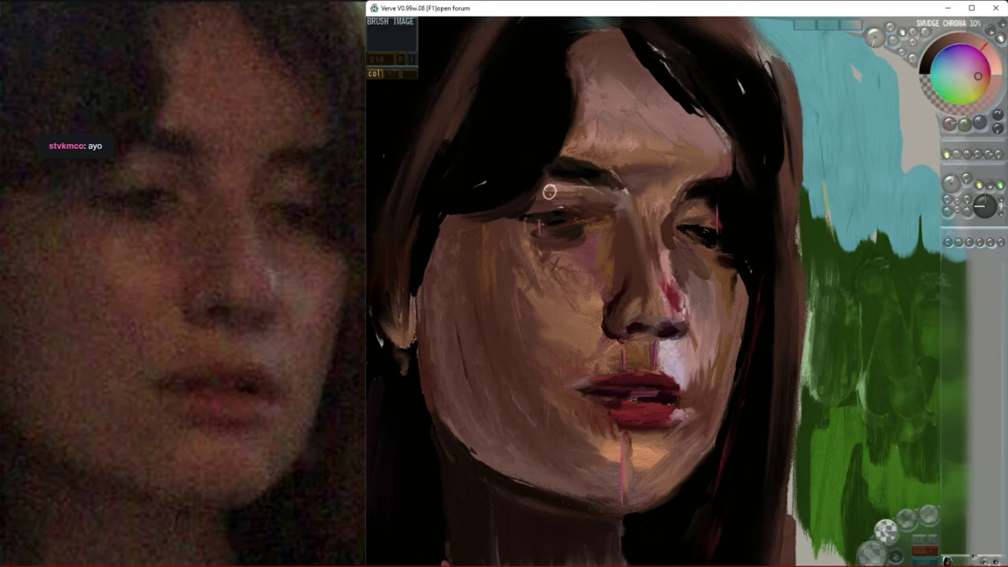
{"action": "mouse_move", "coordinate": [539, 221]}
{"action": "left_mouse_down"}
{"action": "mouse_move", "coordinate": [542, 238]}
{"action": "mouse_move", "coordinate": [570, 254]}
{"action": "left_mouse_up"}
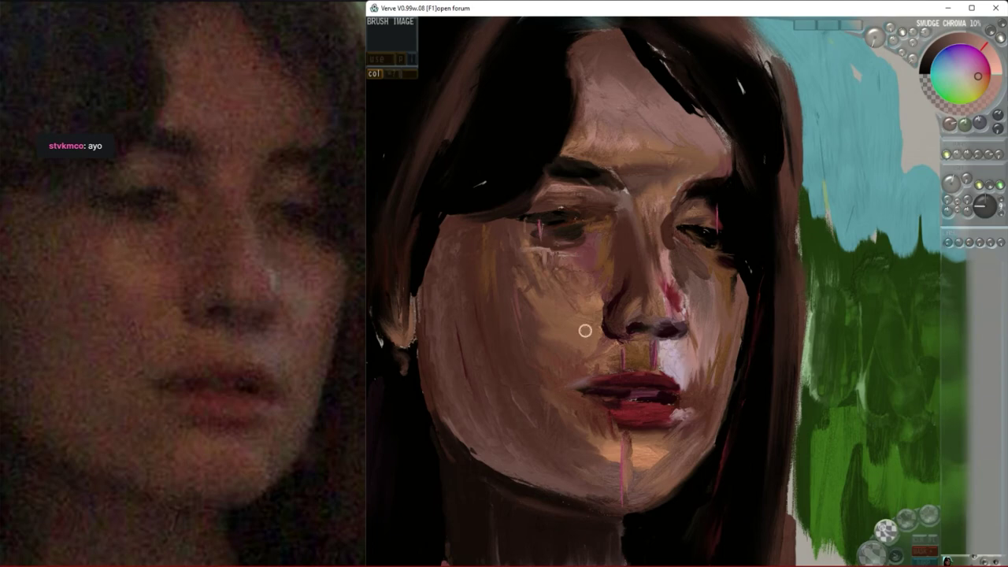
- Extend the dark neck shadow over the light edge of the near jawline
{"action": "key", "text": "1"}
{"action": "left_click", "coordinate": [506, 482], "text": "alt"}
{"action": "left_click_drag", "start_coordinate": [456, 438], "coordinate": [528, 483]}
- Sample the dark nose shadow colour and deepen the shading beneath the far eye
{"action": "left_click", "coordinate": [726, 280], "text": "alt"}
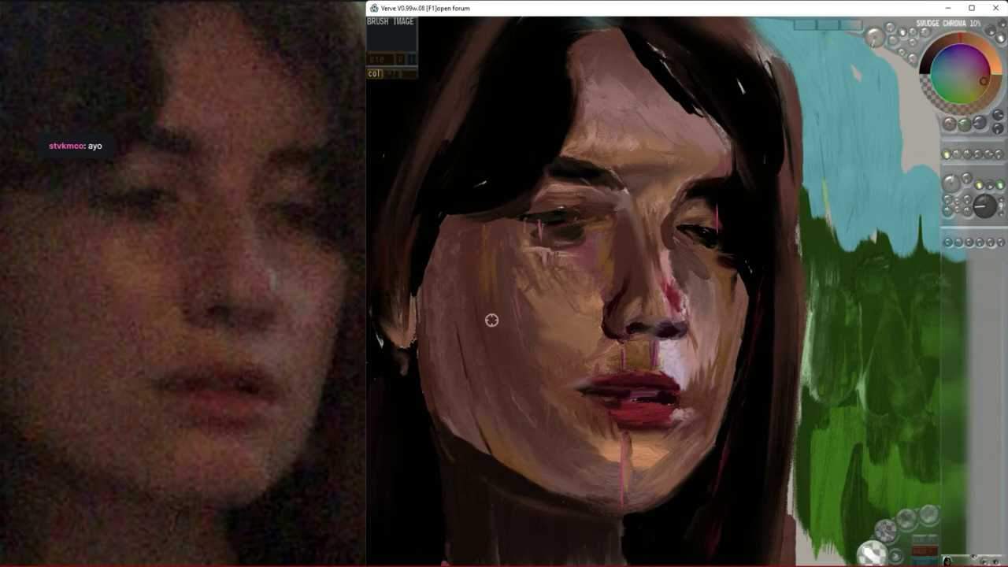
{"action": "right_click", "coordinate": [671, 334]}
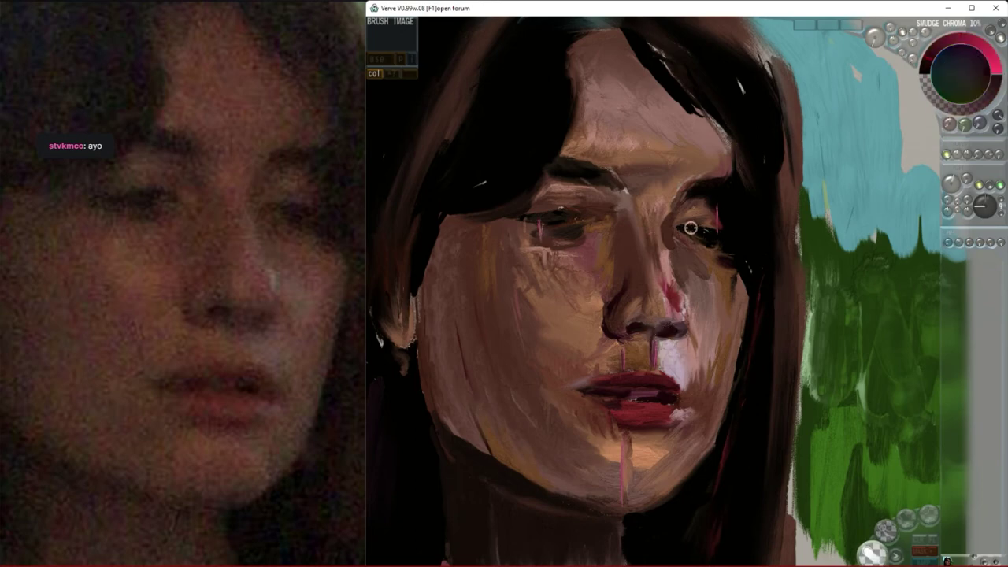
{"action": "mouse_move", "coordinate": [690, 240]}
{"action": "left_mouse_down"}
{"action": "mouse_move", "coordinate": [685, 252]}
{"action": "mouse_move", "coordinate": [700, 249]}
{"action": "left_mouse_up"}
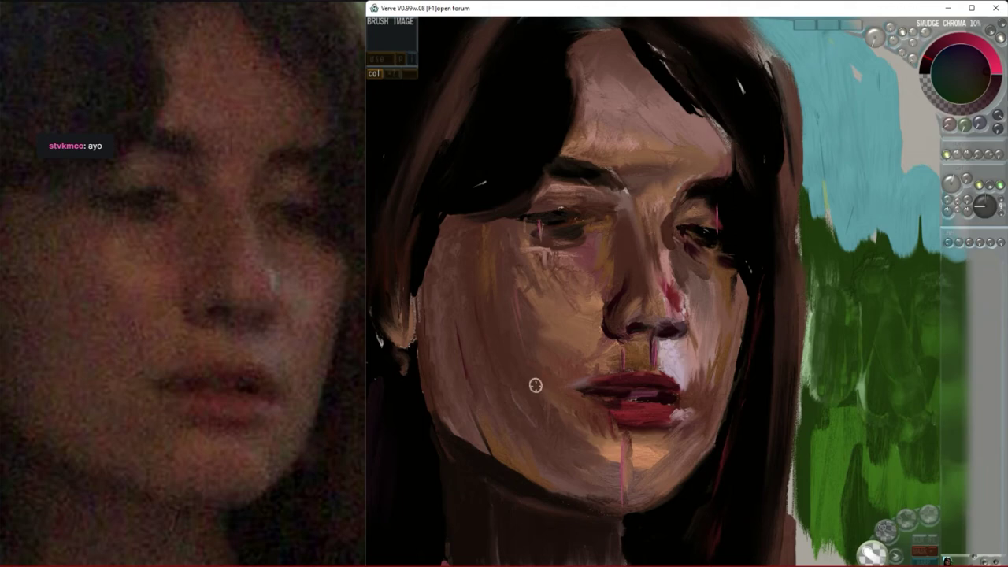
- Paint dark red and purple skin tones along the near jaw and lower cheek
{"action": "right_click", "coordinate": [438, 465]}
{"action": "left_click_drag", "start_coordinate": [184, 226], "coordinate": [254, 254]}
{"action": "left_click_drag", "start_coordinate": [440, 426], "coordinate": [455, 452]}
{"action": "left_click_drag", "start_coordinate": [425, 367], "coordinate": [465, 457]}
{"action": "right_click", "coordinate": [466, 457]}
{"action": "left_click_drag", "start_coordinate": [440, 422], "coordinate": [426, 369]}
{"action": "right_click", "coordinate": [429, 355]}
- Carry the muted dark tones up the outer edge of the near cheek towards the ear
{"action": "mouse_move", "coordinate": [425, 321]}
{"action": "left_mouse_down"}
{"action": "mouse_move", "coordinate": [438, 401]}
{"action": "mouse_move", "coordinate": [421, 301]}
{"action": "mouse_move", "coordinate": [443, 250]}
{"action": "mouse_move", "coordinate": [444, 375]}
{"action": "mouse_move", "coordinate": [450, 261]}
{"action": "left_mouse_up"}
{"action": "right_click", "coordinate": [466, 335]}
{"action": "mouse_move", "coordinate": [446, 367]}
{"action": "left_mouse_down"}
{"action": "mouse_move", "coordinate": [452, 424]}
{"action": "mouse_move", "coordinate": [463, 386]}
{"action": "mouse_move", "coordinate": [477, 386]}
{"action": "mouse_move", "coordinate": [464, 399]}
{"action": "left_mouse_up"}
{"action": "right_click", "coordinate": [463, 355]}
{"action": "key", "text": "2"}
{"action": "key", "text": "1"}
{"action": "key", "text": "2"}
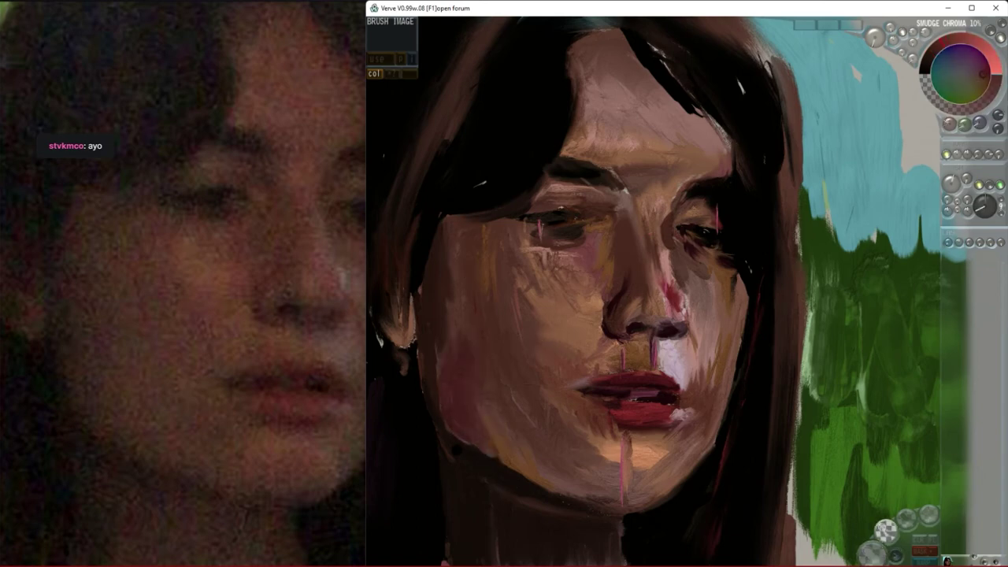
- Compare the whole portrait with the full reference photo
{"action": "key", "text": "1"}
{"action": "key", "text": "2"}
{"action": "key", "text": "1"}
{"action": "scroll", "coordinate": [598, 254], "scroll_direction": "down", "scroll_amount": 3}
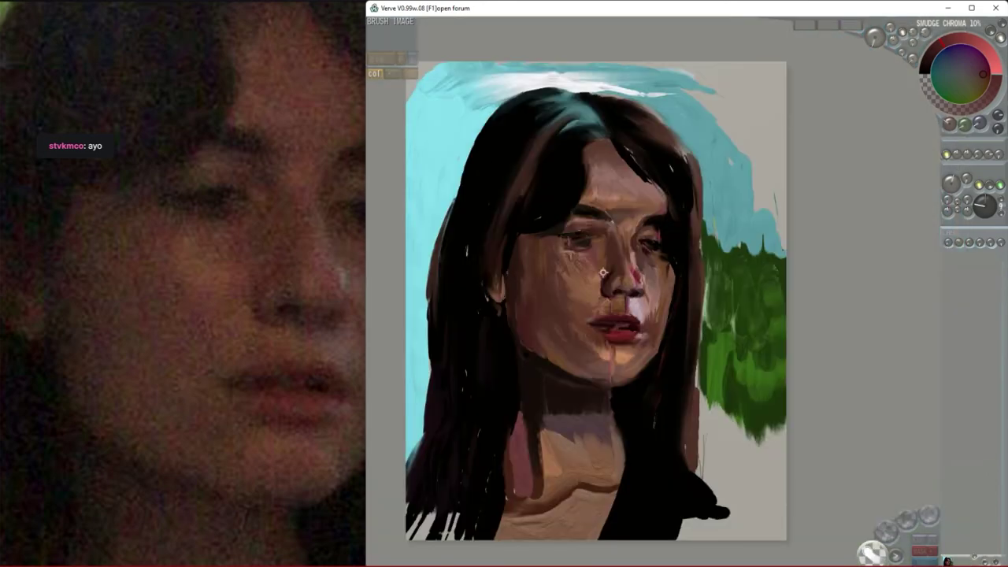
{"action": "scroll", "coordinate": [603, 272], "scroll_direction": "up", "scroll_amount": 2}
{"action": "left_click", "coordinate": [276, 229]}
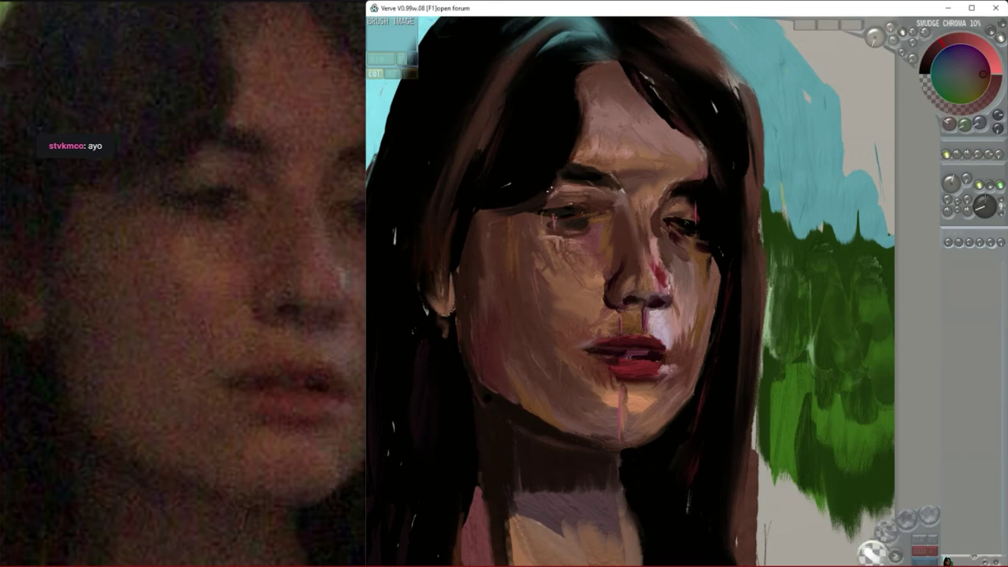
{"action": "scroll", "coordinate": [606, 412], "scroll_direction": "down", "scroll_amount": 4}
{"action": "scroll", "coordinate": [605, 412], "scroll_direction": "up", "scroll_amount": 2}
{"action": "left_click", "coordinate": [235, 457]}
{"action": "scroll", "coordinate": [236, 457], "scroll_direction": "down", "scroll_amount": 5}
- Tint the lower edge of the neck shadow dark red and extend the pink neck patch with short red drips
{"action": "left_click_drag", "start_coordinate": [563, 399], "coordinate": [586, 398]}
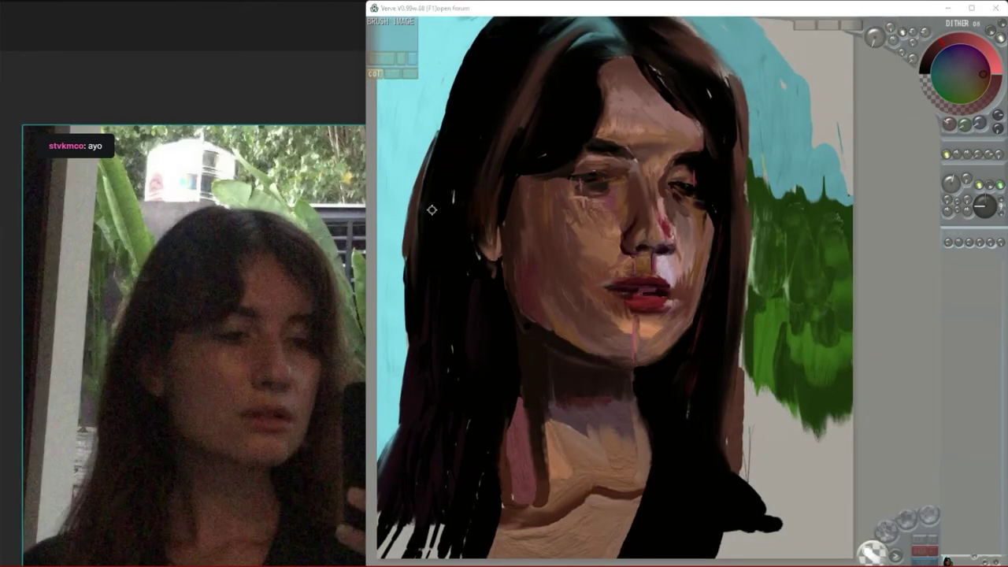
{"action": "right_click", "coordinate": [541, 489]}
{"action": "mouse_move", "coordinate": [543, 457]}
{"action": "left_mouse_down"}
{"action": "mouse_move", "coordinate": [541, 492]}
{"action": "mouse_move", "coordinate": [530, 515]}
{"action": "mouse_move", "coordinate": [538, 507]}
{"action": "mouse_move", "coordinate": [513, 525]}
{"action": "mouse_move", "coordinate": [503, 513]}
{"action": "mouse_move", "coordinate": [492, 557]}
{"action": "left_mouse_up"}
{"action": "right_click", "coordinate": [532, 504]}
{"action": "right_click", "coordinate": [493, 516]}
- Fill the gaps in the near side's lower hair ends with dark sampled hair colour
{"action": "right_click", "coordinate": [732, 350]}
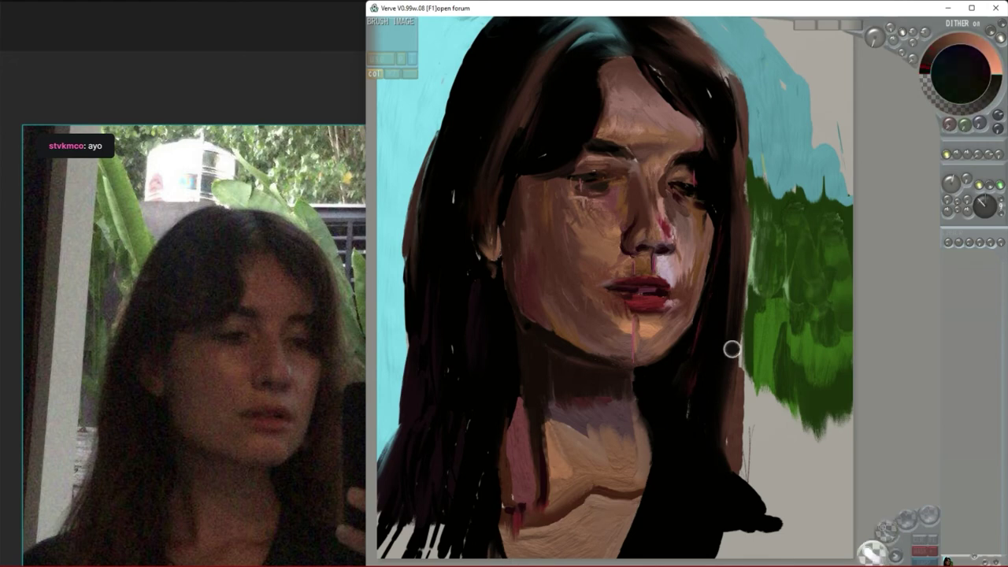
{"action": "left_click_drag", "start_coordinate": [443, 517], "coordinate": [434, 557]}
{"action": "scroll", "coordinate": [648, 351], "scroll_direction": "down", "scroll_amount": 1}
{"action": "left_click_drag", "start_coordinate": [649, 351], "coordinate": [655, 300]}
{"action": "mouse_move", "coordinate": [487, 411]}
{"action": "left_mouse_down"}
{"action": "mouse_move", "coordinate": [482, 447]}
{"action": "mouse_move", "coordinate": [471, 448]}
{"action": "left_mouse_up"}
{"action": "mouse_move", "coordinate": [489, 416]}
{"action": "left_mouse_down"}
{"action": "mouse_move", "coordinate": [486, 447]}
{"action": "mouse_move", "coordinate": [498, 447]}
{"action": "mouse_move", "coordinate": [462, 447]}
{"action": "left_mouse_up"}
- Sample the cyan background and refine the outer contour of the near-side hair with long vertical strokes
{"action": "right_click", "coordinate": [557, 304]}
{"action": "right_click", "coordinate": [484, 290]}
{"action": "left_click_drag", "start_coordinate": [489, 286], "coordinate": [489, 342]}
{"action": "left_click_drag", "start_coordinate": [489, 232], "coordinate": [488, 294]}
{"action": "mouse_move", "coordinate": [502, 132]}
{"action": "left_mouse_down"}
{"action": "mouse_move", "coordinate": [491, 206]}
{"action": "mouse_move", "coordinate": [493, 188]}
{"action": "left_mouse_up"}
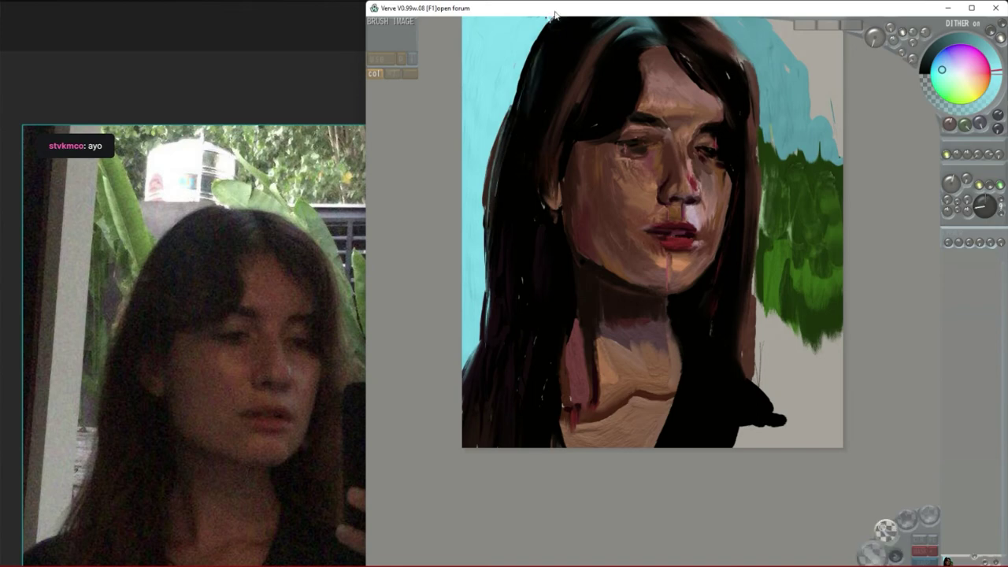
- Sample black and reshape the far shoulder into a downward slope towards the canvas bottom
{"action": "right_click", "coordinate": [753, 407]}
{"action": "mouse_move", "coordinate": [753, 407]}
{"action": "left_mouse_down"}
{"action": "mouse_move", "coordinate": [745, 437]}
{"action": "mouse_move", "coordinate": [787, 441]}
{"action": "left_mouse_up"}
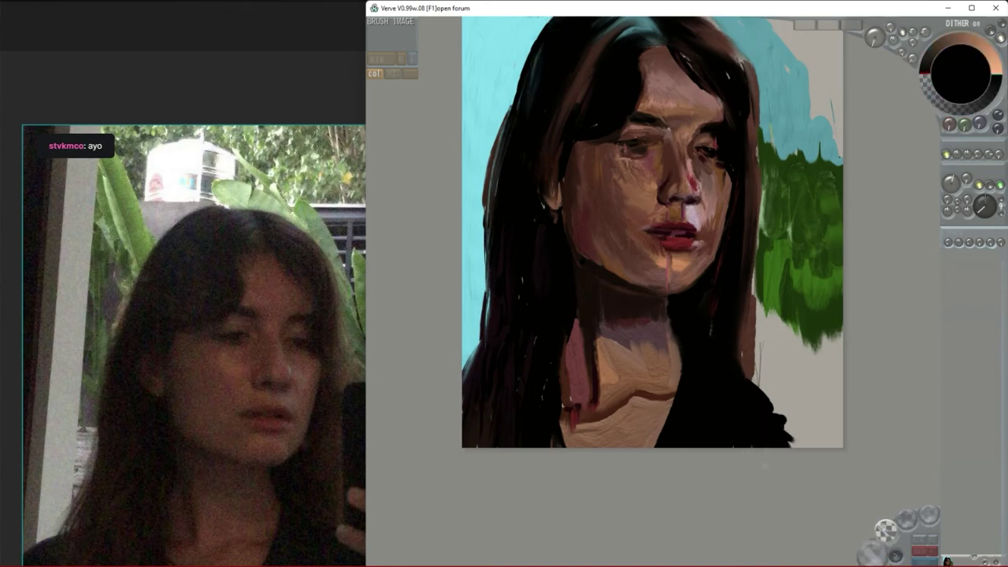
- Paint a thin light highlight down the outer edge of the far-side hair beside the green foliage
{"action": "mouse_move", "coordinate": [698, 78]}
{"action": "left_mouse_down"}
{"action": "mouse_move", "coordinate": [605, 184]}
{"action": "mouse_move", "coordinate": [573, 161]}
{"action": "left_mouse_up"}
{"action": "right_click", "coordinate": [582, 212]}
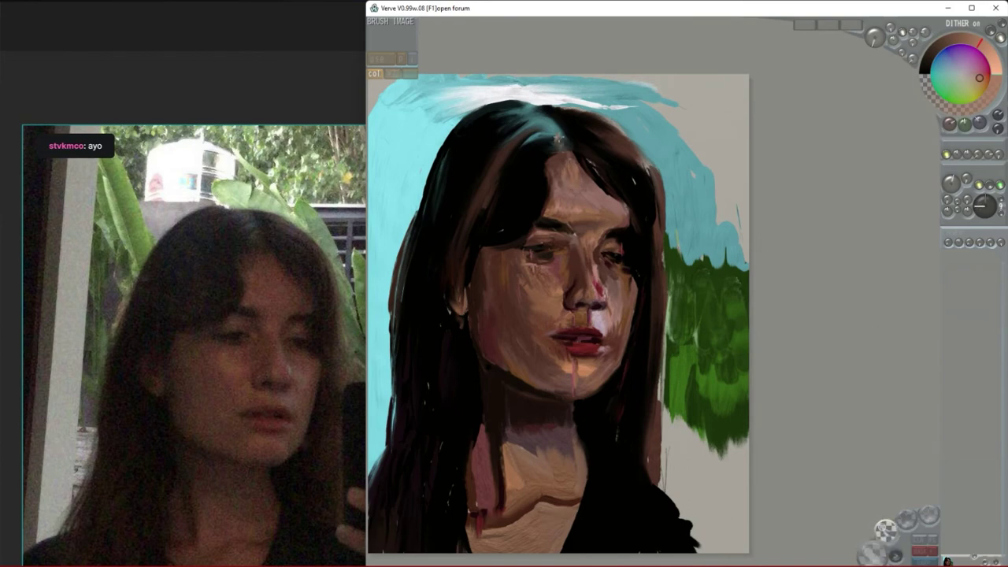
{"action": "right_click", "coordinate": [709, 203]}
{"action": "left_click_drag", "start_coordinate": [667, 249], "coordinate": [663, 386]}
{"action": "right_click", "coordinate": [658, 260]}
- Break up the foliage with loose strokes and pull sampled sky blue down over its upper edge
{"action": "left_click", "coordinate": [142, 5]}
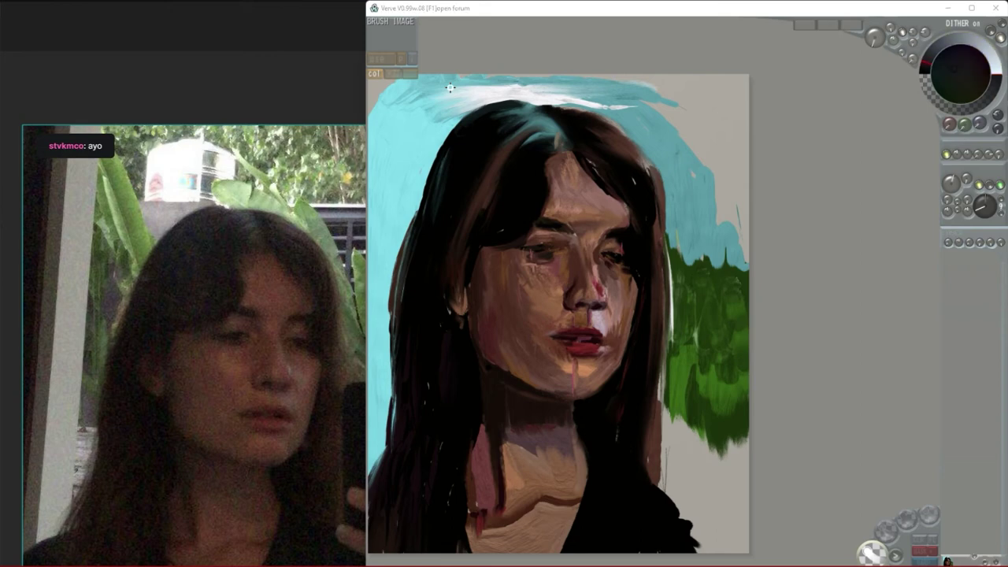
{"action": "left_click_drag", "start_coordinate": [207, 331], "coordinate": [190, 230]}
{"action": "left_click_drag", "start_coordinate": [619, 241], "coordinate": [641, 255]}
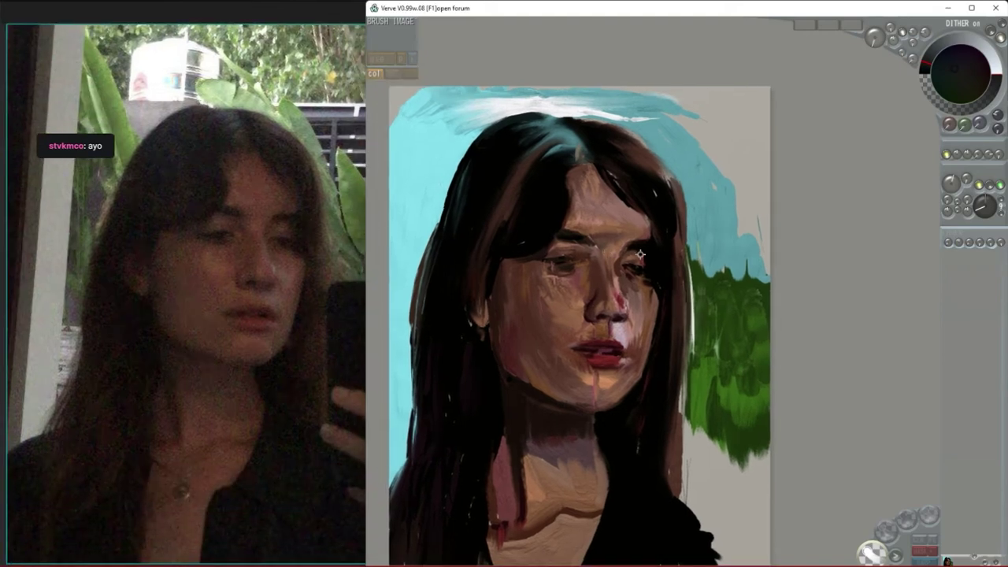
{"action": "mouse_move", "coordinate": [722, 375]}
{"action": "left_mouse_down"}
{"action": "mouse_move", "coordinate": [749, 370]}
{"action": "mouse_move", "coordinate": [716, 339]}
{"action": "left_mouse_up"}
{"action": "right_click", "coordinate": [726, 251]}
{"action": "mouse_move", "coordinate": [721, 257]}
{"action": "left_mouse_down"}
{"action": "mouse_move", "coordinate": [716, 343]}
{"action": "mouse_move", "coordinate": [748, 263]}
{"action": "left_mouse_up"}
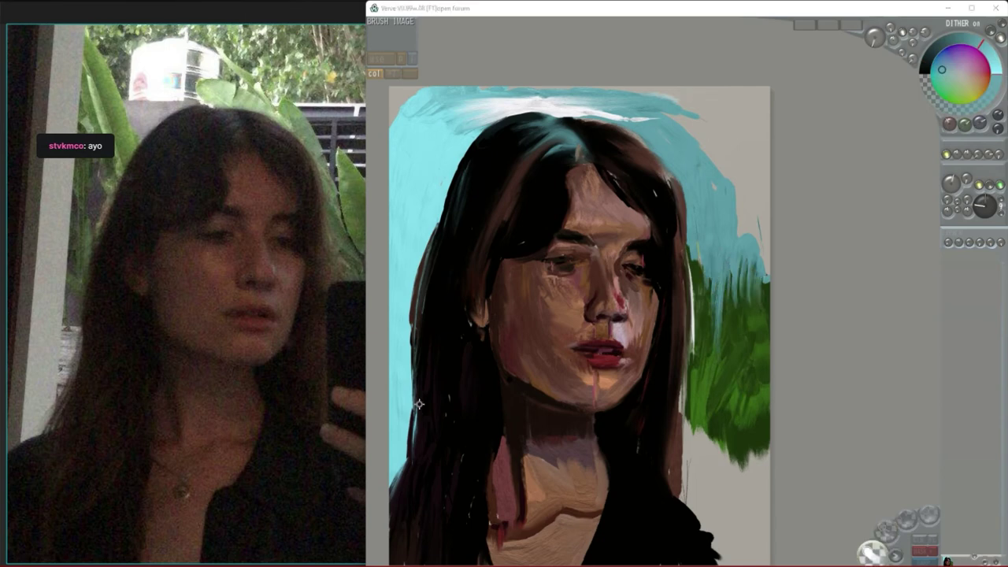
- Sample the pale lilac beneath the nose and add a small highlight at the far corner of the lower lip
{"action": "right_click", "coordinate": [419, 404]}
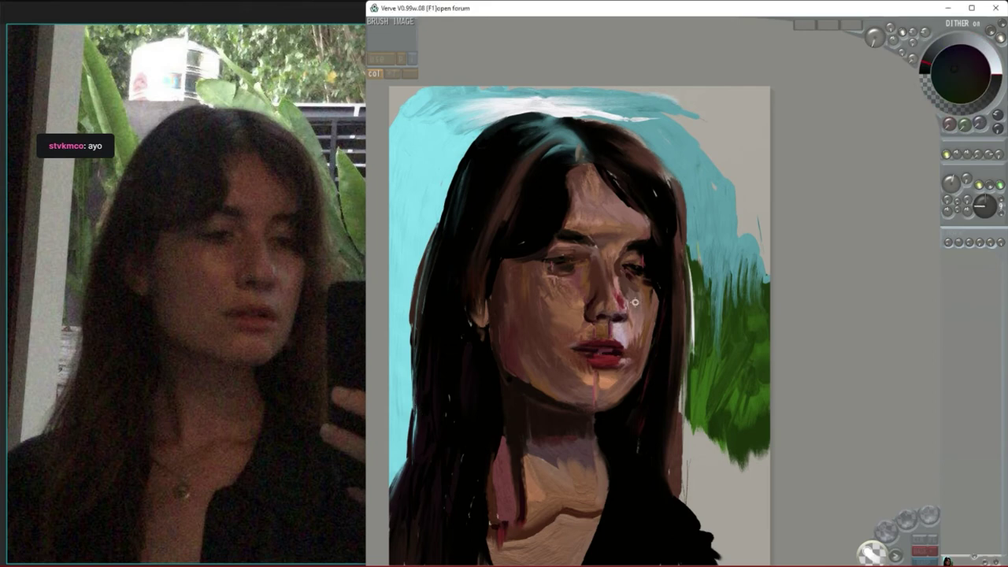
{"action": "right_click", "coordinate": [621, 333]}
{"action": "left_click_drag", "start_coordinate": [629, 352], "coordinate": [617, 359]}
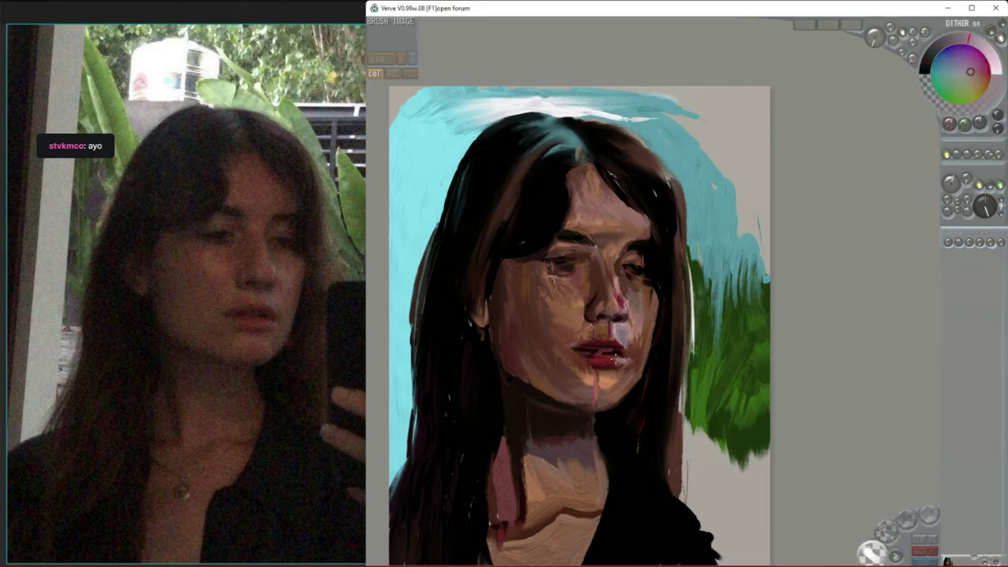
{"action": "right_click", "coordinate": [618, 357]}
{"action": "right_click", "coordinate": [633, 344]}
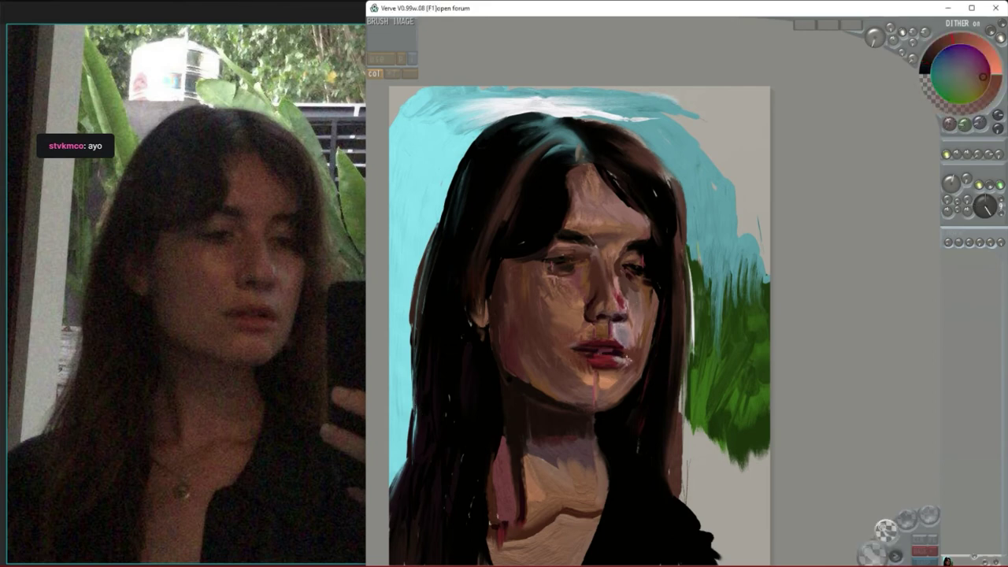
- Choose a muted tan and add thin strands along the lower outer edge of the far-side hair
{"action": "right_click", "coordinate": [605, 387]}
{"action": "right_click", "coordinate": [366, 311]}
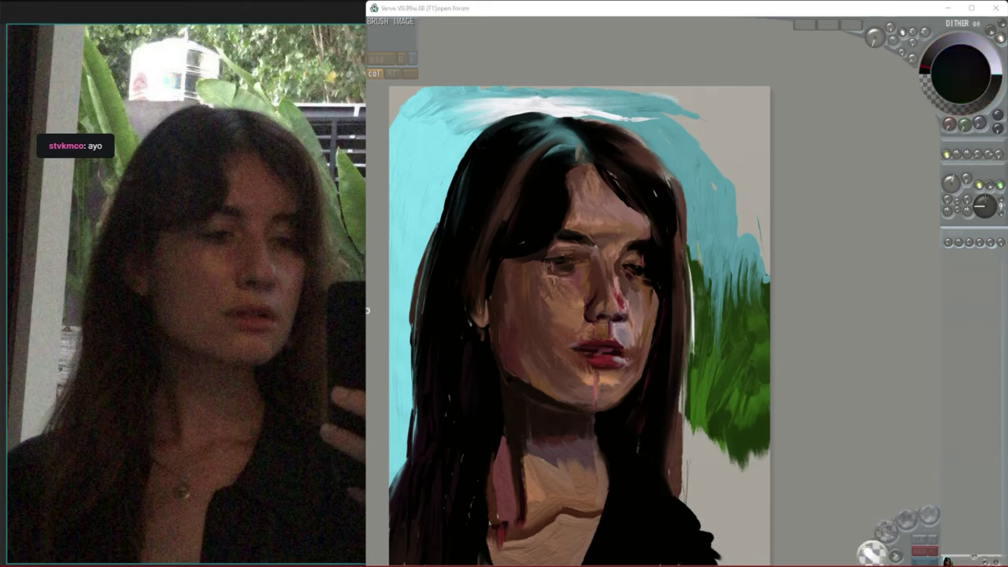
{"action": "right_click", "coordinate": [682, 381]}
{"action": "left_click", "coordinate": [959, 38]}
{"action": "left_click", "coordinate": [979, 78]}
{"action": "left_click_drag", "start_coordinate": [691, 348], "coordinate": [686, 379]}
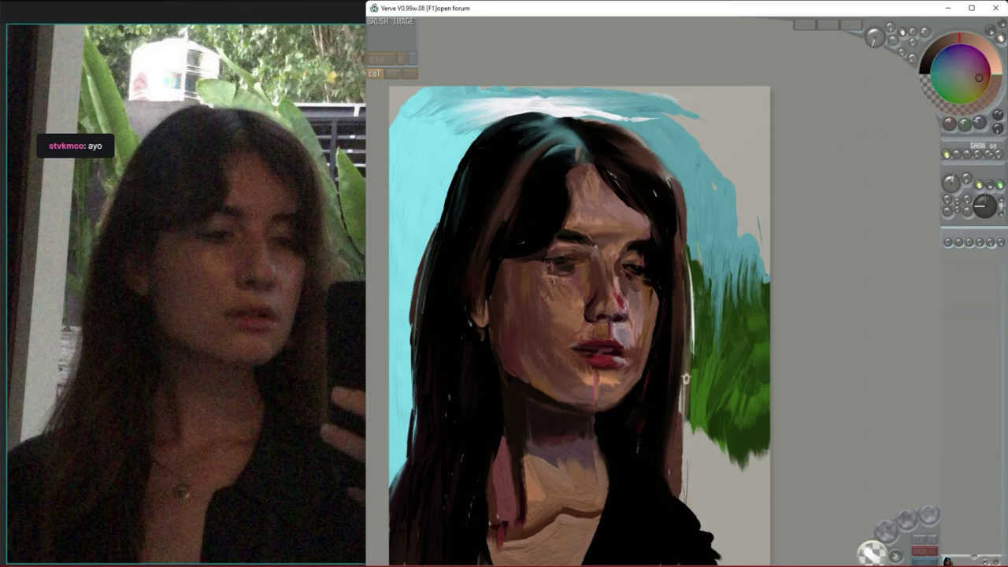
{"action": "right_click", "coordinate": [685, 377]}
{"action": "right_click", "coordinate": [679, 527]}
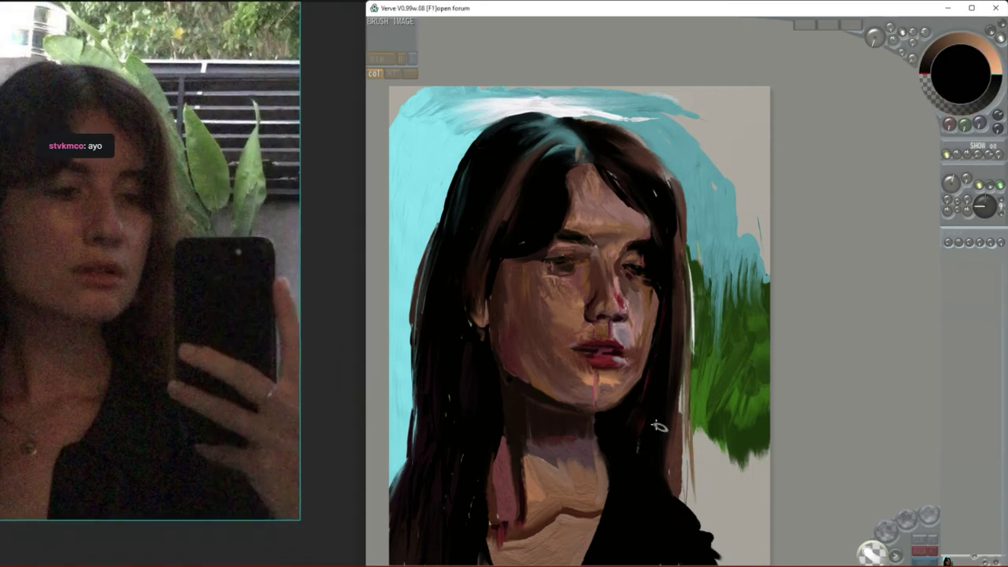
- Sample the chin's skin tone and paint the hand's uppermost finger below the foliage at brush size 118
{"action": "right_click", "coordinate": [608, 381]}
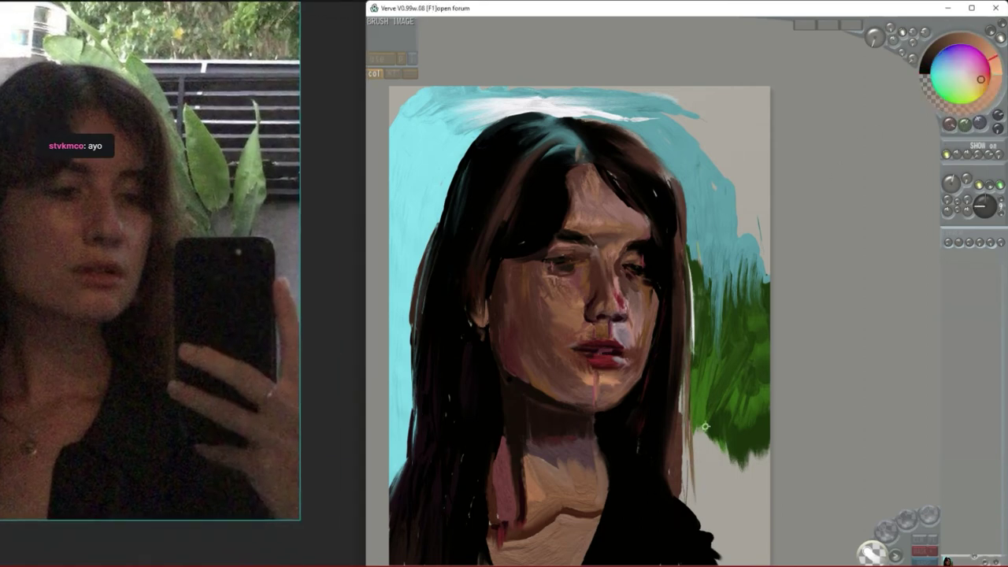
{"action": "key", "text": "bracketleft"}
{"action": "mouse_move", "coordinate": [713, 445]}
{"action": "left_mouse_down"}
{"action": "mouse_move", "coordinate": [768, 482]}
{"action": "mouse_move", "coordinate": [714, 449]}
{"action": "mouse_move", "coordinate": [731, 443]}
{"action": "mouse_move", "coordinate": [762, 477]}
{"action": "left_mouse_up"}
{"action": "right_click", "coordinate": [679, 461]}
{"action": "right_click", "coordinate": [713, 449]}
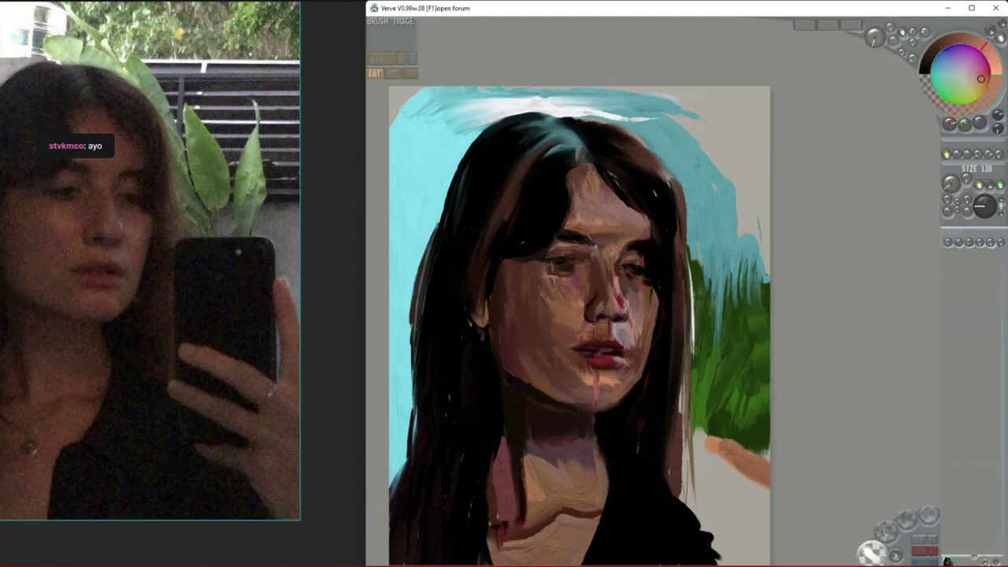
{"action": "right_click", "coordinate": [679, 453]}
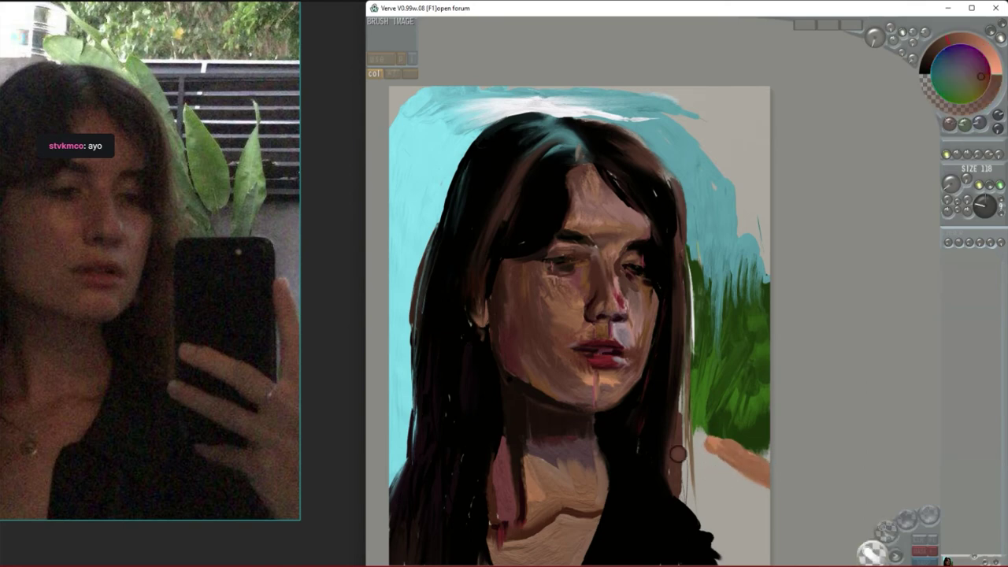
- Paint the remaining fingers in darker brown beneath the first finger, reaching the canvas edge
{"action": "left_click_drag", "start_coordinate": [698, 477], "coordinate": [768, 523]}
{"action": "mouse_move", "coordinate": [701, 477]}
{"action": "left_mouse_down"}
{"action": "mouse_move", "coordinate": [787, 524]}
{"action": "mouse_move", "coordinate": [764, 523]}
{"action": "mouse_move", "coordinate": [770, 514]}
{"action": "mouse_move", "coordinate": [756, 518]}
{"action": "mouse_move", "coordinate": [758, 529]}
{"action": "mouse_move", "coordinate": [710, 533]}
{"action": "mouse_move", "coordinate": [748, 535]}
{"action": "mouse_move", "coordinate": [710, 537]}
{"action": "mouse_move", "coordinate": [767, 543]}
{"action": "left_mouse_up"}
{"action": "right_click", "coordinate": [708, 545]}
{"action": "left_click_drag", "start_coordinate": [700, 546], "coordinate": [767, 563]}
- Separate the lower fingers with dark sampled tones and darken the adjacent far-side hair ends
{"action": "left_click_drag", "start_coordinate": [746, 506], "coordinate": [741, 474]}
{"action": "right_click", "coordinate": [738, 482]}
{"action": "right_click", "coordinate": [678, 489]}
{"action": "left_click_drag", "start_coordinate": [701, 516], "coordinate": [764, 531]}
{"action": "mouse_move", "coordinate": [694, 489]}
{"action": "left_mouse_down"}
{"action": "mouse_move", "coordinate": [763, 508]}
{"action": "mouse_move", "coordinate": [691, 474]}
{"action": "mouse_move", "coordinate": [671, 409]}
{"action": "left_mouse_up"}
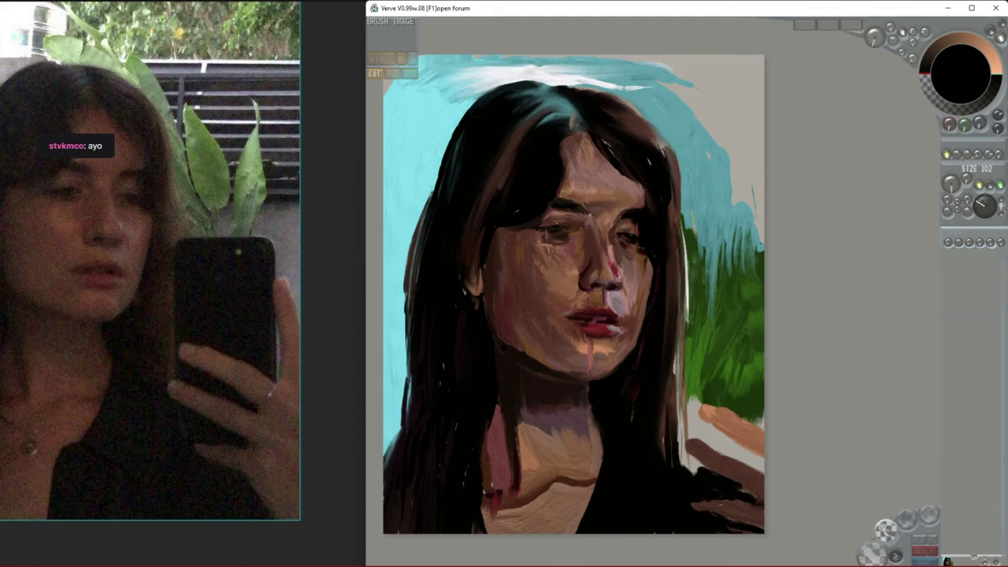
- Block in black around and between the upper fingers, closing the gap between the hand and the hair
{"action": "mouse_move", "coordinate": [696, 438]}
{"action": "left_mouse_down"}
{"action": "mouse_move", "coordinate": [728, 455]}
{"action": "mouse_move", "coordinate": [714, 443]}
{"action": "mouse_move", "coordinate": [728, 443]}
{"action": "mouse_move", "coordinate": [695, 426]}
{"action": "mouse_move", "coordinate": [734, 465]}
{"action": "mouse_move", "coordinate": [731, 447]}
{"action": "mouse_move", "coordinate": [760, 465]}
{"action": "left_mouse_up"}
{"action": "right_click", "coordinate": [717, 456]}
{"action": "right_click", "coordinate": [713, 416]}
{"action": "right_click", "coordinate": [687, 446]}
{"action": "mouse_move", "coordinate": [690, 444]}
{"action": "left_mouse_down"}
{"action": "mouse_move", "coordinate": [704, 448]}
{"action": "mouse_move", "coordinate": [684, 452]}
{"action": "mouse_move", "coordinate": [694, 389]}
{"action": "mouse_move", "coordinate": [698, 413]}
{"action": "mouse_move", "coordinate": [742, 414]}
{"action": "left_mouse_up"}
{"action": "right_click", "coordinate": [708, 456]}
{"action": "right_click", "coordinate": [682, 460]}
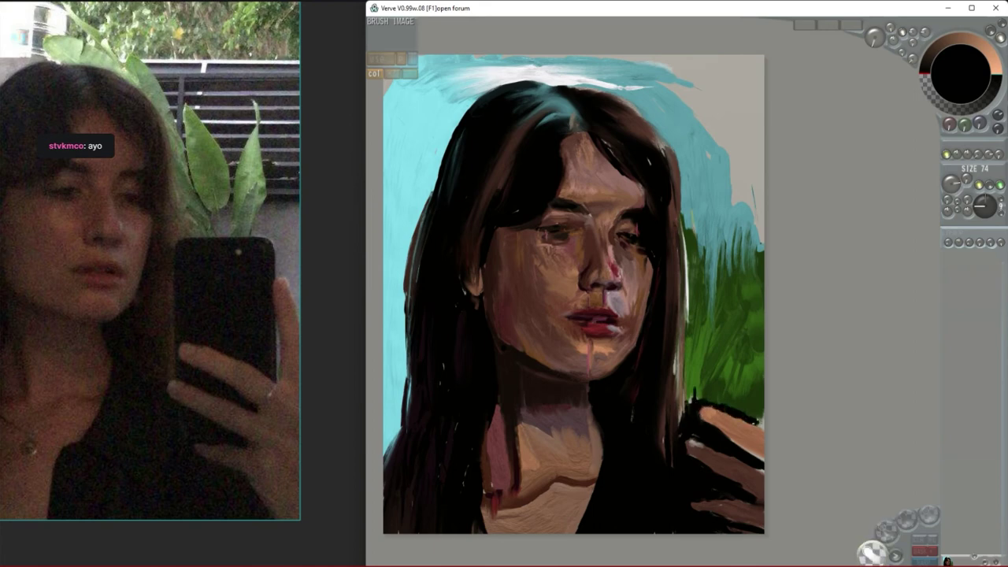
- Pull black strokes upward from the hand into the lower foliage to darken its base
{"action": "right_click", "coordinate": [734, 484]}
{"action": "mouse_move", "coordinate": [698, 404]}
{"action": "left_mouse_down"}
{"action": "mouse_move", "coordinate": [695, 374]}
{"action": "mouse_move", "coordinate": [685, 409]}
{"action": "mouse_move", "coordinate": [685, 343]}
{"action": "left_mouse_up"}
{"action": "mouse_move", "coordinate": [761, 423]}
{"action": "left_mouse_down"}
{"action": "mouse_move", "coordinate": [760, 389]}
{"action": "mouse_move", "coordinate": [726, 412]}
{"action": "mouse_move", "coordinate": [739, 411]}
{"action": "mouse_move", "coordinate": [744, 340]}
{"action": "mouse_move", "coordinate": [718, 404]}
{"action": "mouse_move", "coordinate": [729, 318]}
{"action": "left_mouse_up"}
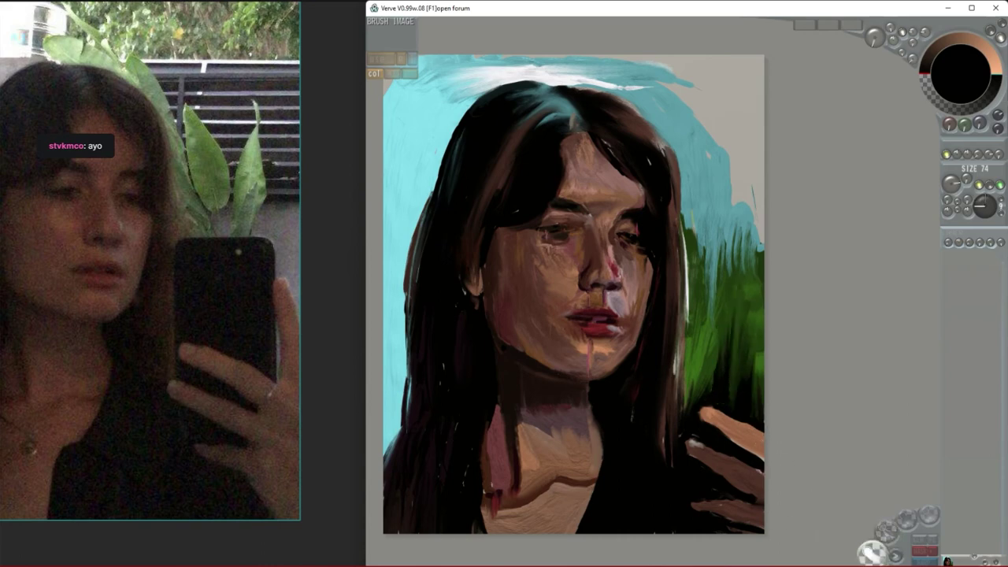
- Darken the lowest finger with a sampled deep brown so it recedes into shadow
{"action": "left_click", "coordinate": [732, 508]}
{"action": "right_click", "coordinate": [732, 508]}
{"action": "right_click", "coordinate": [725, 495]}
{"action": "left_click_drag", "start_coordinate": [726, 497], "coordinate": [697, 505]}
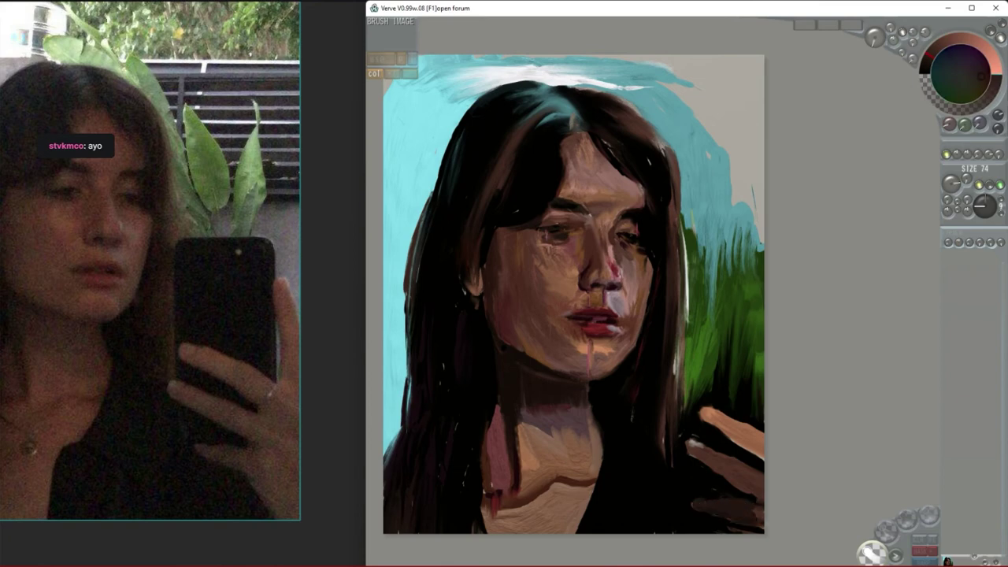
{"action": "mouse_move", "coordinate": [754, 526]}
{"action": "left_mouse_down"}
{"action": "mouse_move", "coordinate": [734, 529]}
{"action": "mouse_move", "coordinate": [749, 522]}
{"action": "mouse_move", "coordinate": [694, 497]}
{"action": "left_mouse_up"}
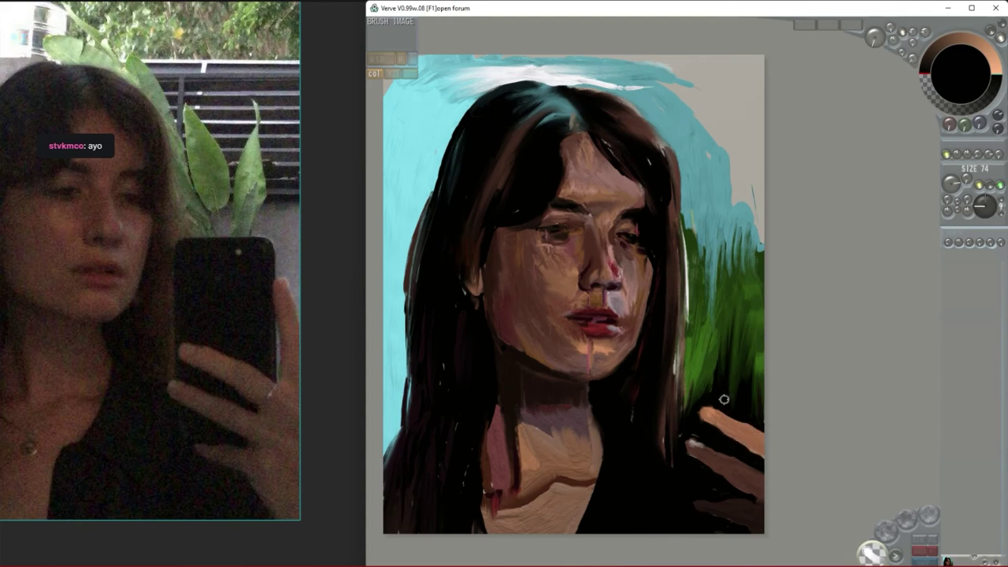
- Add dark vertical strands where the far-side hair meets the foliage, and accent the hair with red sampled from the lips
{"action": "left_click_drag", "start_coordinate": [685, 409], "coordinate": [689, 270]}
{"action": "left_click_drag", "start_coordinate": [687, 364], "coordinate": [692, 299]}
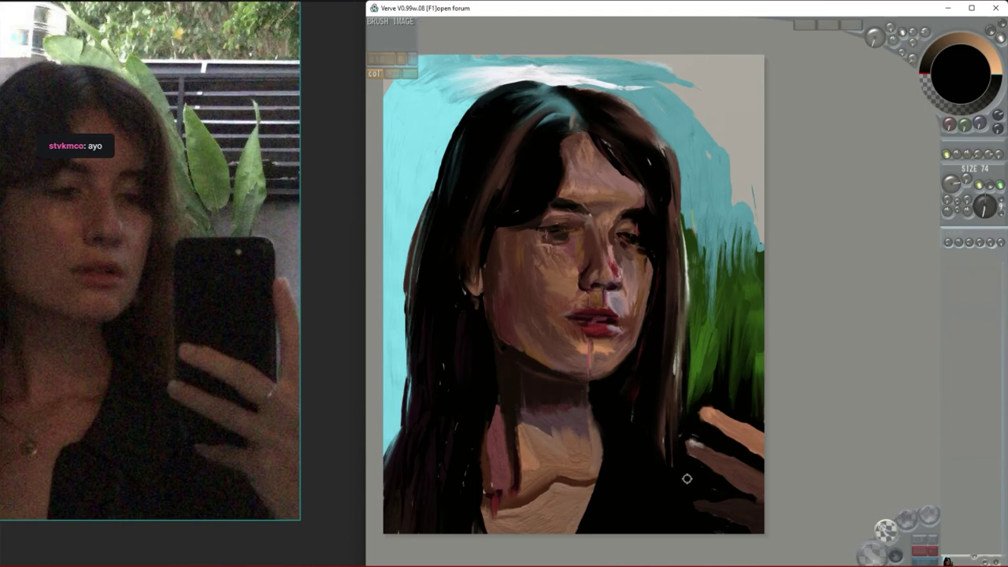
{"action": "right_click", "coordinate": [598, 329]}
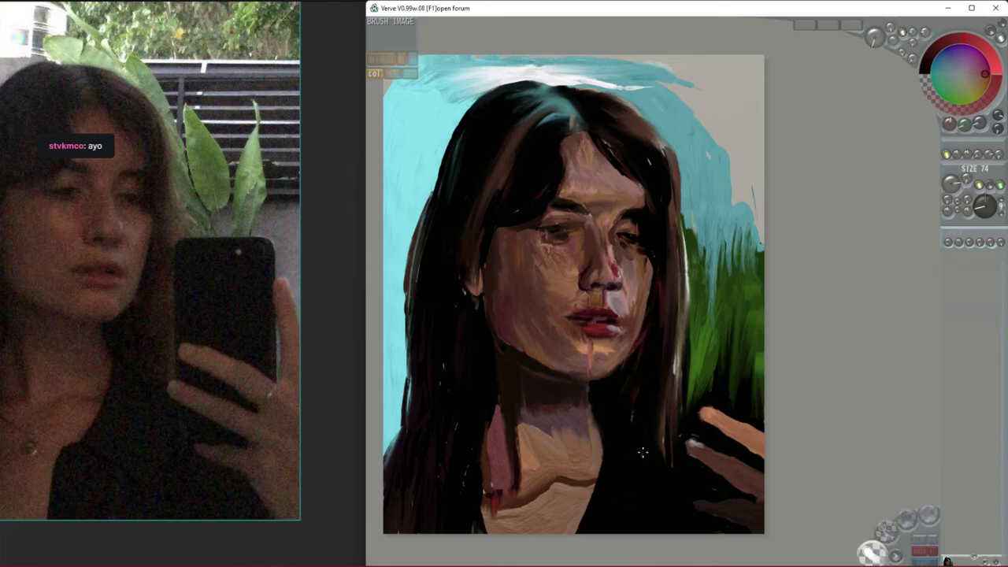
- Touch up the lid and brow area of the near eye with skin tones sampled from around it
{"action": "right_click", "coordinate": [560, 226]}
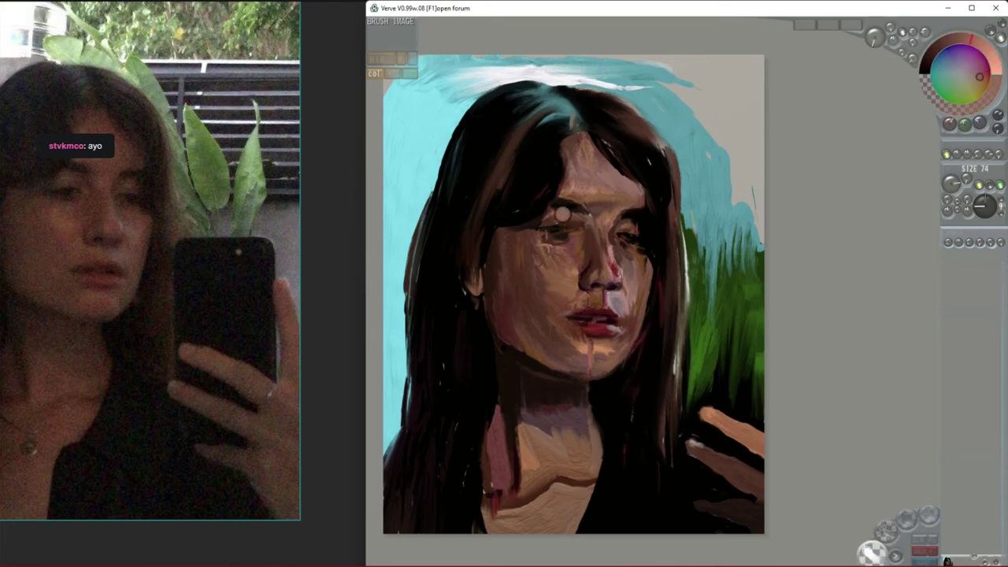
{"action": "right_click", "coordinate": [561, 219]}
{"action": "right_click", "coordinate": [571, 214]}
{"action": "left_click_drag", "start_coordinate": [555, 220], "coordinate": [559, 226]}
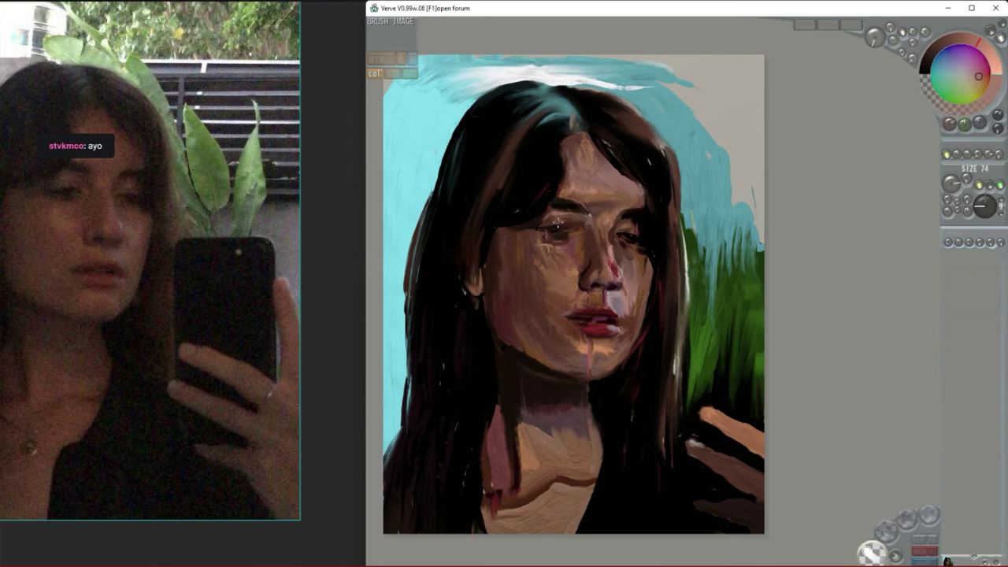
{"action": "right_click", "coordinate": [572, 242]}
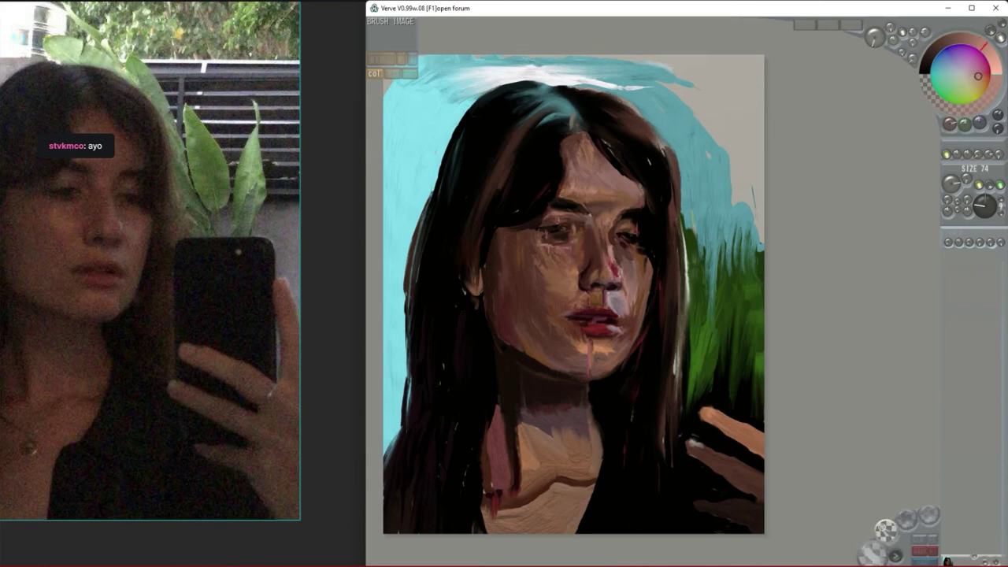
- Refine the neck's edge against the dark top with sampled skin tones, and sample the background cyan for the outer hair
{"action": "key", "text": "2"}
{"action": "key", "text": "1"}
{"action": "right_click", "coordinate": [592, 386]}
{"action": "right_click", "coordinate": [583, 405]}
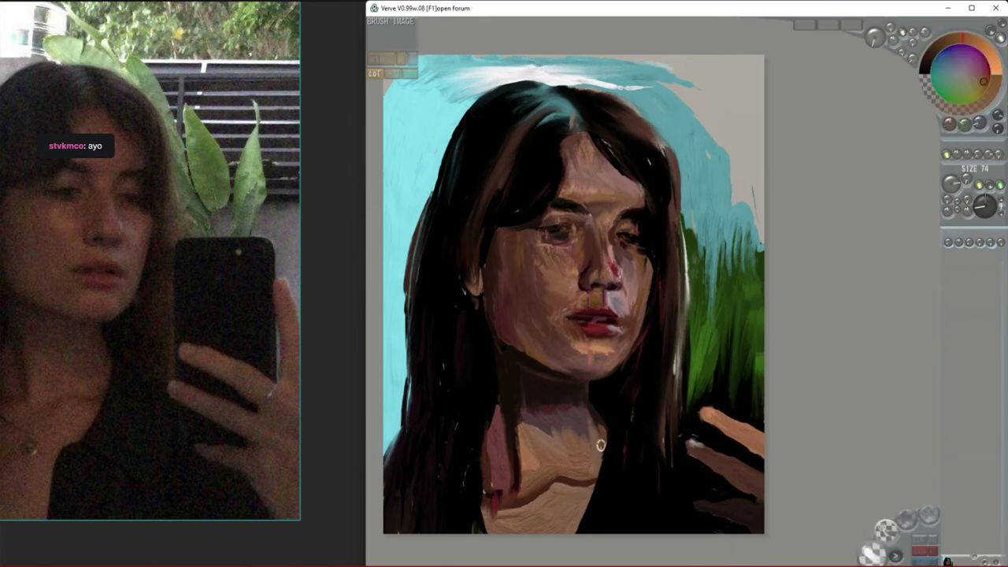
{"action": "right_click", "coordinate": [420, 375]}
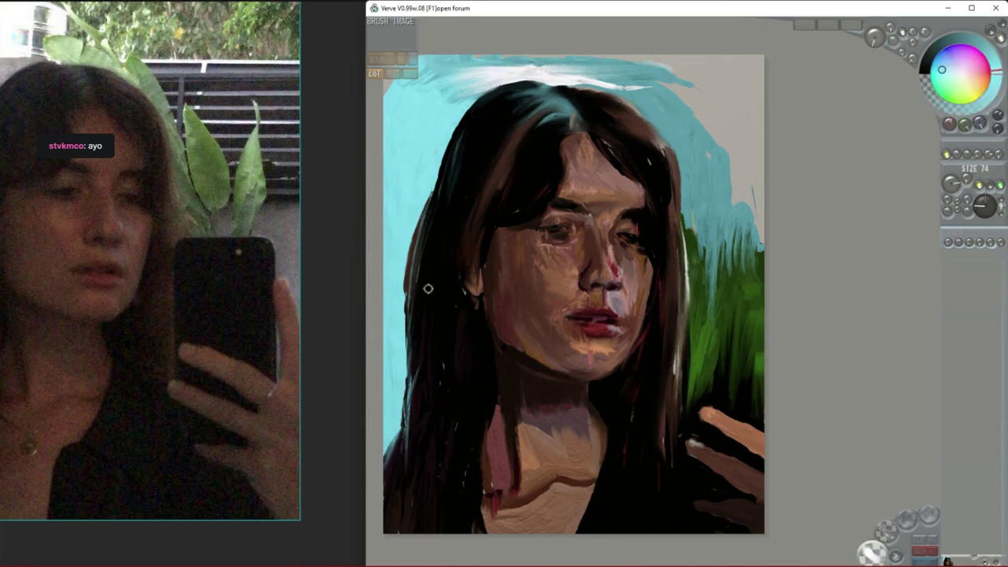
- Save the project to the Desktop as a .vrv file named TWITCH-DigitalPaint1 plus the sitter's name and 10-16-2021
{"action": "left_click", "coordinate": [850, 25]}
{"action": "scroll", "coordinate": [661, 158], "scroll_direction": "down", "scroll_amount": 2}
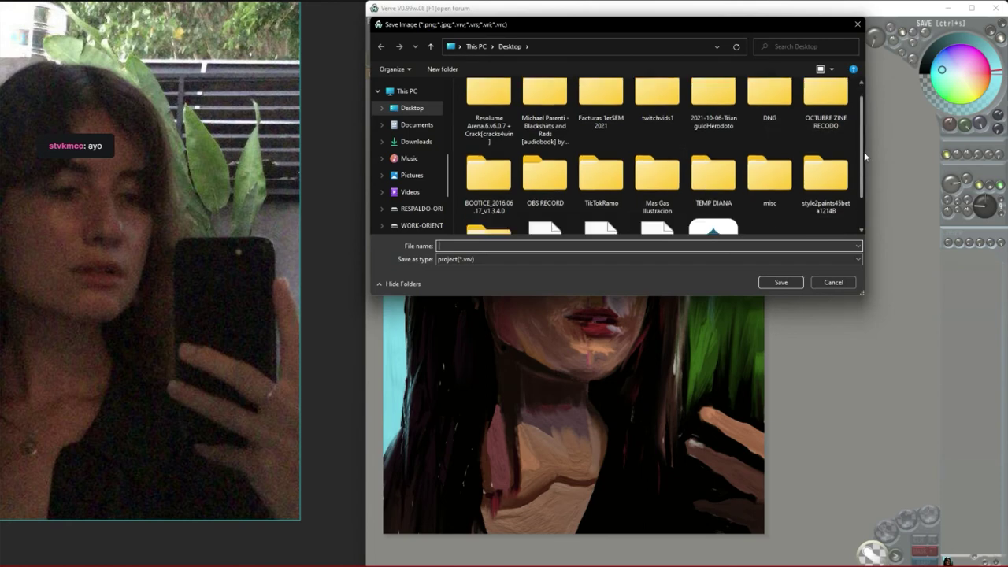
{"action": "type", "text": "TWITCH-DigitalPaint1-Skyeh"}
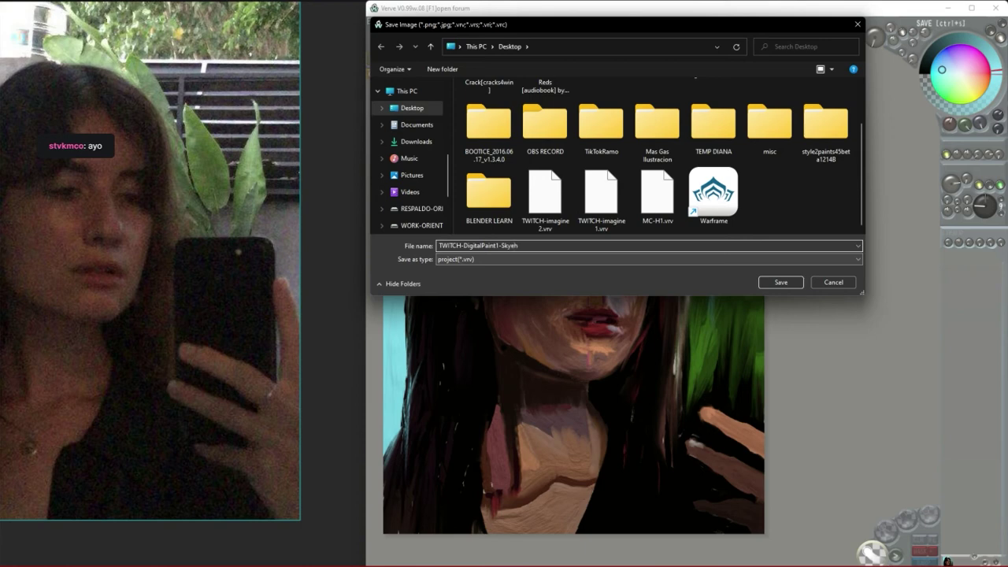
{"action": "type", "text": "15-10-2021"}
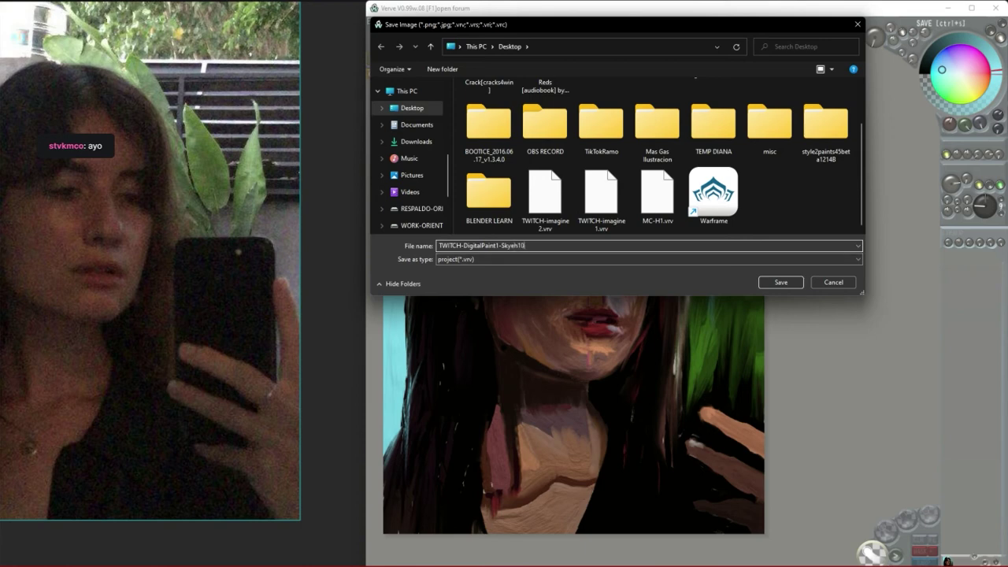
{"action": "key", "text": "Return"}
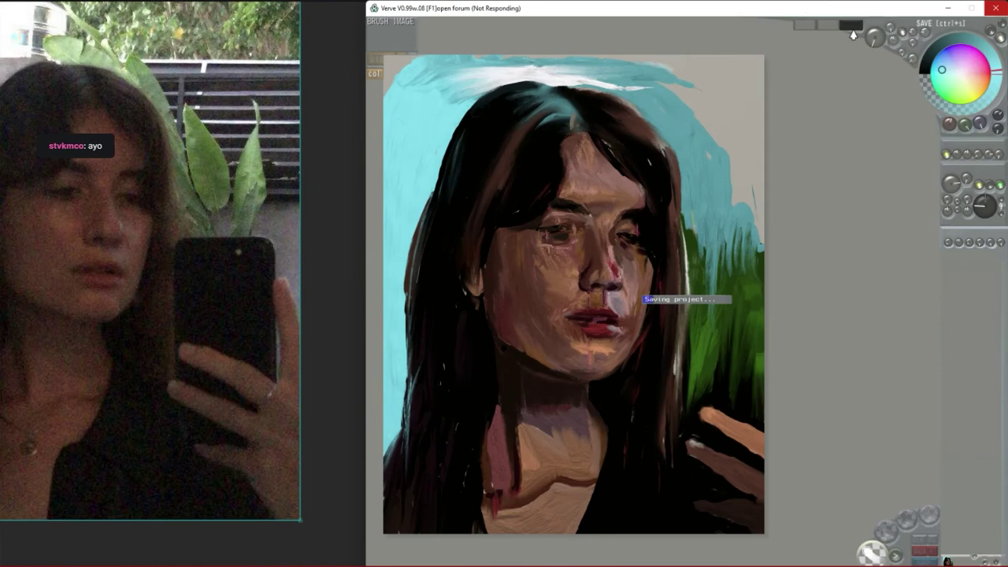
- Export the painting as a 16-bit PNG and close Verve to continue in Photoshop
{"action": "left_click_drag", "start_coordinate": [107, 298], "coordinate": [197, 349]}
{"action": "scroll", "coordinate": [185, 320], "scroll_direction": "down", "scroll_amount": 4}
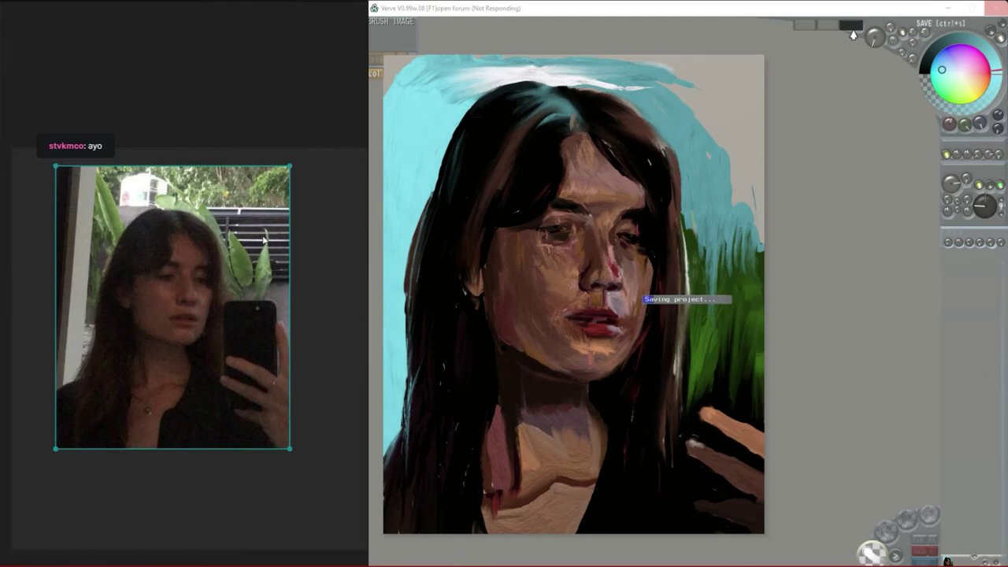
{"action": "left_click", "coordinate": [540, 288]}
{"action": "key", "text": "ctrl+s"}
{"action": "left_click", "coordinate": [560, 260]}
{"action": "left_click", "coordinate": [605, 270]}
{"action": "left_click", "coordinate": [780, 282]}
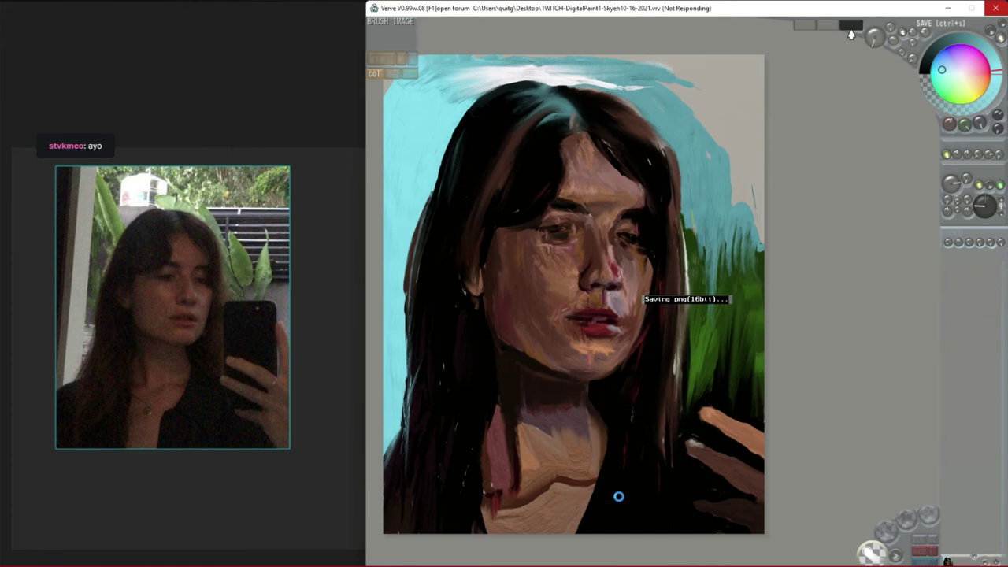
{"action": "left_click", "coordinate": [560, 324]}
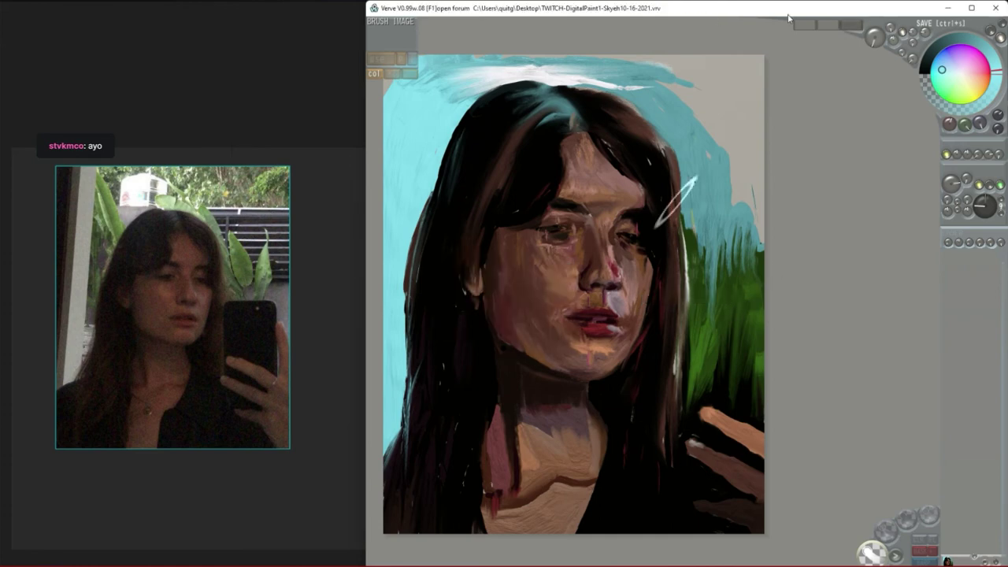
{"action": "left_click", "coordinate": [995, 8]}
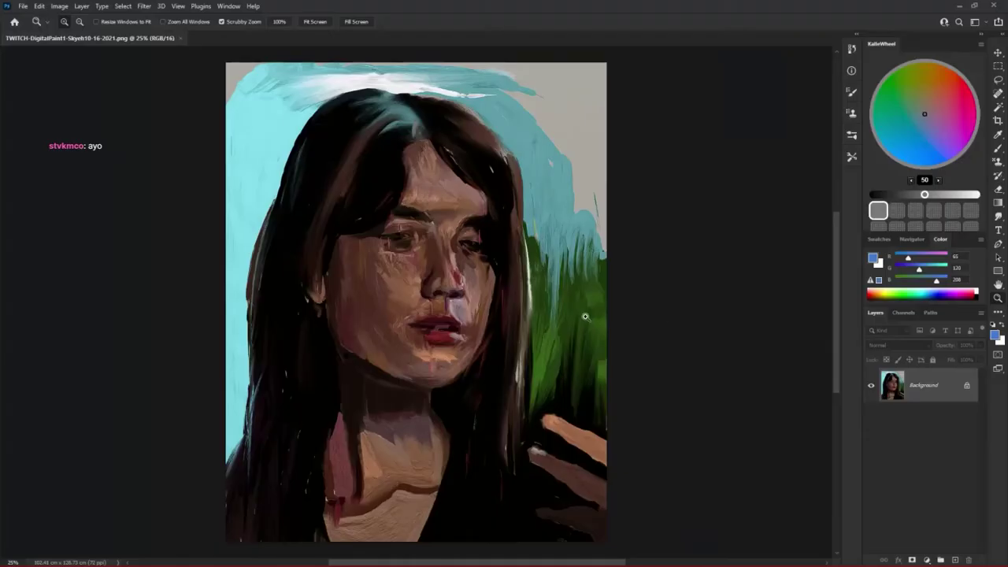
- Duplicate the Background layer and set the copy's blending mode to Screen
{"action": "left_click", "coordinate": [542, 309]}
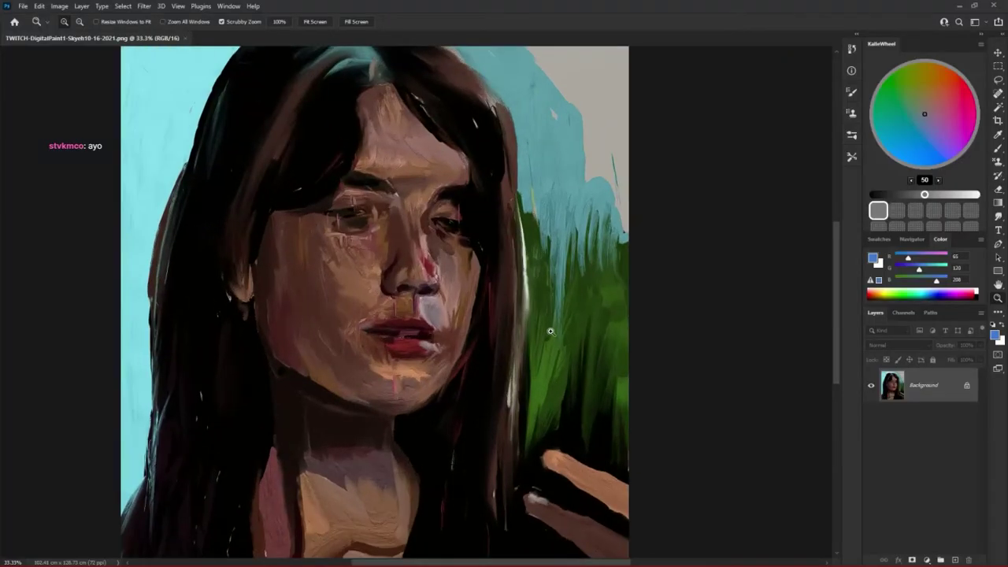
{"action": "left_click", "coordinate": [563, 377], "text": "alt"}
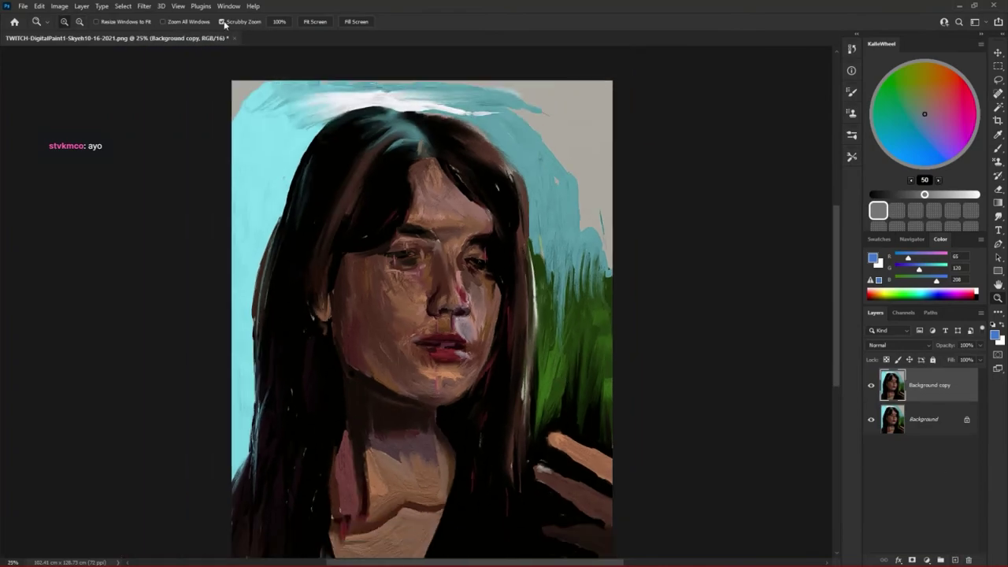
{"action": "left_click", "coordinate": [898, 345]}
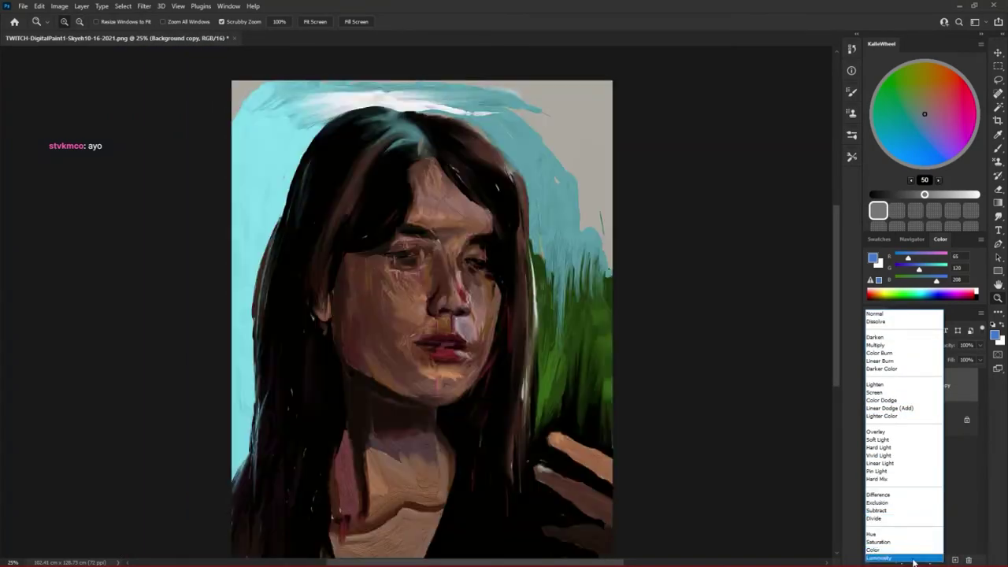
{"action": "left_click", "coordinate": [904, 392]}
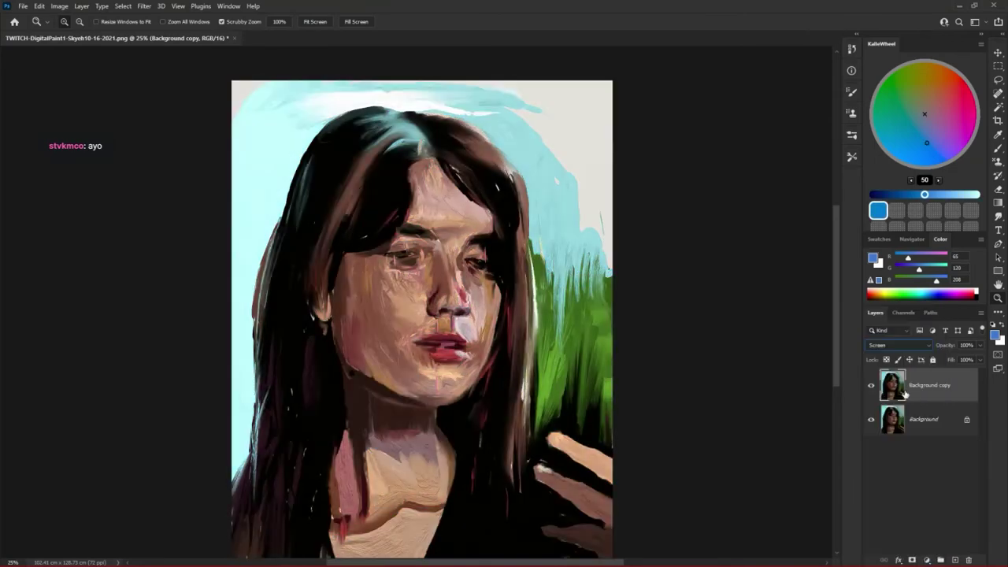
- Add a layer mask to the Screen copy and try black gradients across the head and sky
{"action": "left_click", "coordinate": [912, 560]}
{"action": "key", "text": "g"}
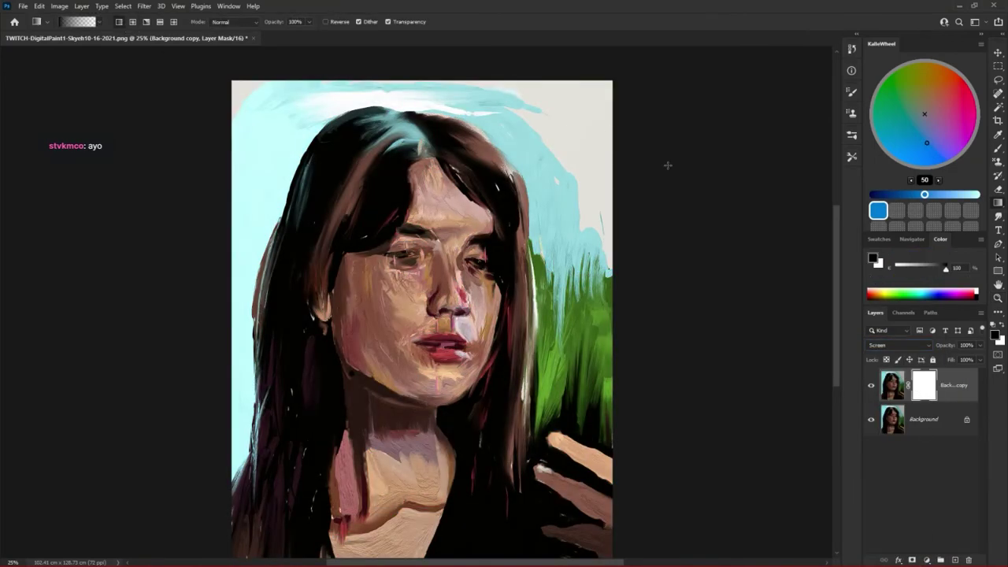
{"action": "left_click_drag", "start_coordinate": [467, 114], "coordinate": [468, 147]}
{"action": "left_click_drag", "start_coordinate": [449, 239], "coordinate": [463, 92]}
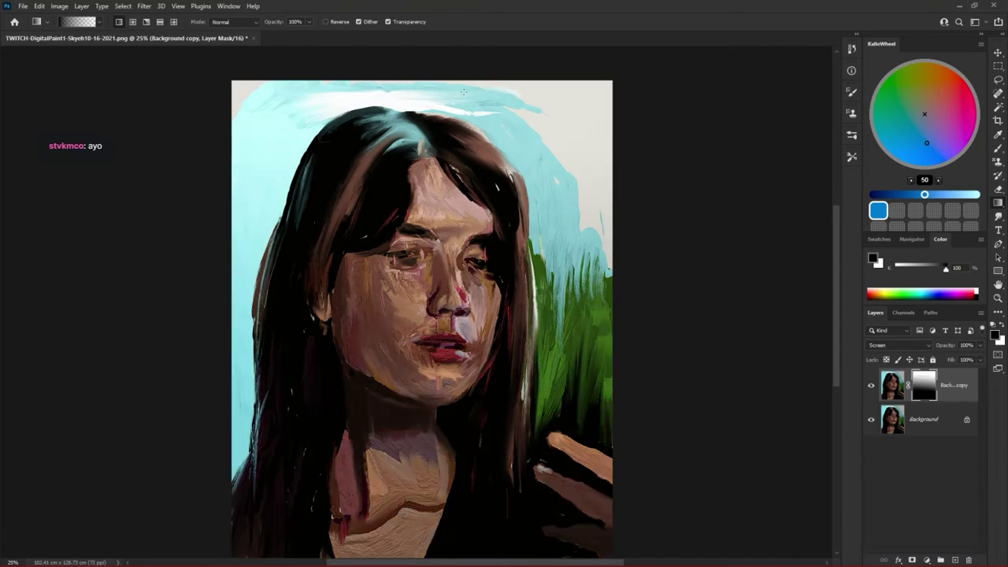
{"action": "left_click_drag", "start_coordinate": [290, 169], "coordinate": [370, 197]}
{"action": "key", "text": "ctrl+z"}
- Shape the mask with black gradients around the upper sky and near-side hair, and a white gradient down the near cheek
{"action": "left_click_drag", "start_coordinate": [394, 87], "coordinate": [281, 147]}
{"action": "left_click_drag", "start_coordinate": [249, 101], "coordinate": [333, 68]}
{"action": "key", "text": "ctrl+z"}
{"action": "left_click_drag", "start_coordinate": [538, 101], "coordinate": [434, 124]}
{"action": "key", "text": "ctrl+z"}
{"action": "left_click_drag", "start_coordinate": [241, 311], "coordinate": [243, 418]}
{"action": "scroll", "coordinate": [247, 416], "scroll_direction": "down", "scroll_amount": 5}
{"action": "key", "text": "x"}
{"action": "left_click_drag", "start_coordinate": [355, 264], "coordinate": [325, 380]}
- Add a new layer and select the mid-brown tones of the near cheek by colour range
{"action": "left_click", "coordinate": [956, 560]}
{"action": "left_click", "coordinate": [126, 6]}
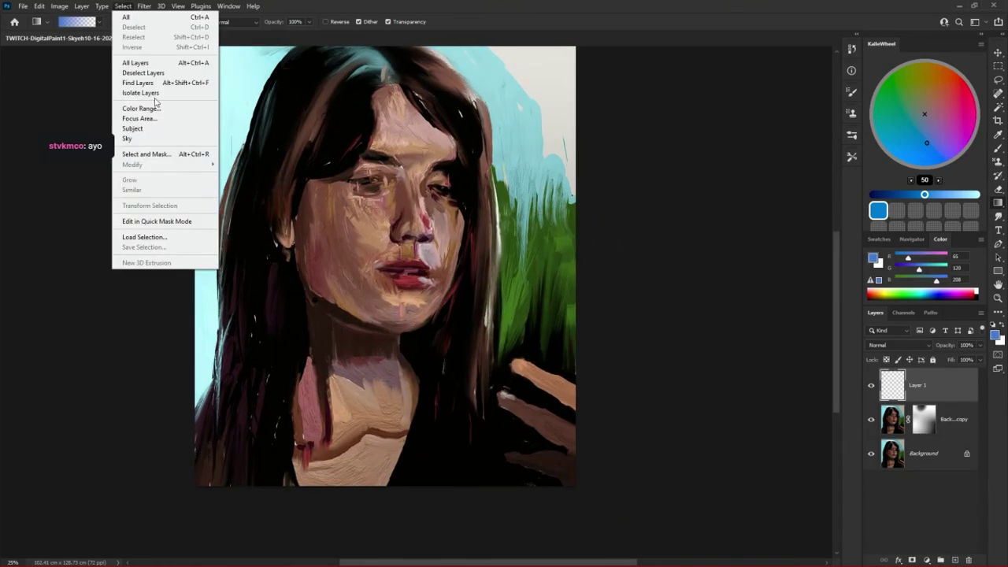
{"action": "left_click", "coordinate": [141, 109]}
{"action": "left_click", "coordinate": [271, 125]}
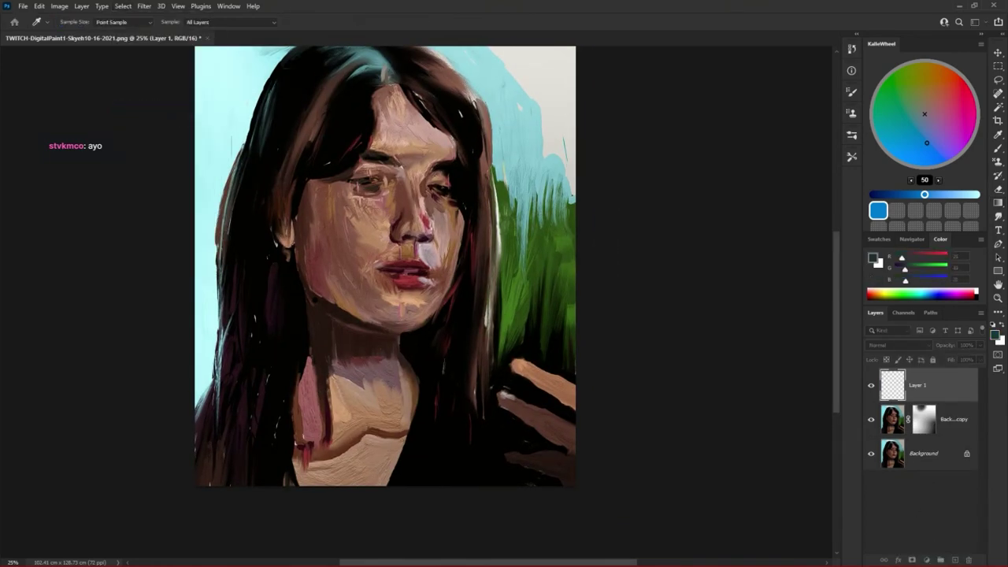
{"action": "left_click", "coordinate": [343, 269]}
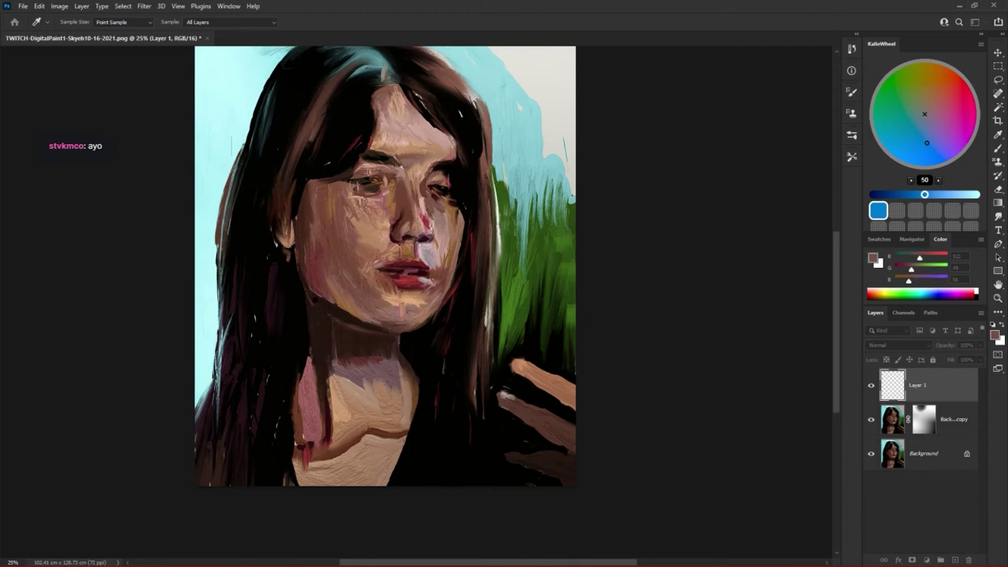
{"action": "key", "text": "Return"}
- Fill the selected skin tones with a deep crimson on another new layer and deselect
{"action": "left_click", "coordinate": [955, 560]}
{"action": "key", "text": "d"}
{"action": "left_click", "coordinate": [965, 99]}
{"action": "left_click", "coordinate": [907, 195]}
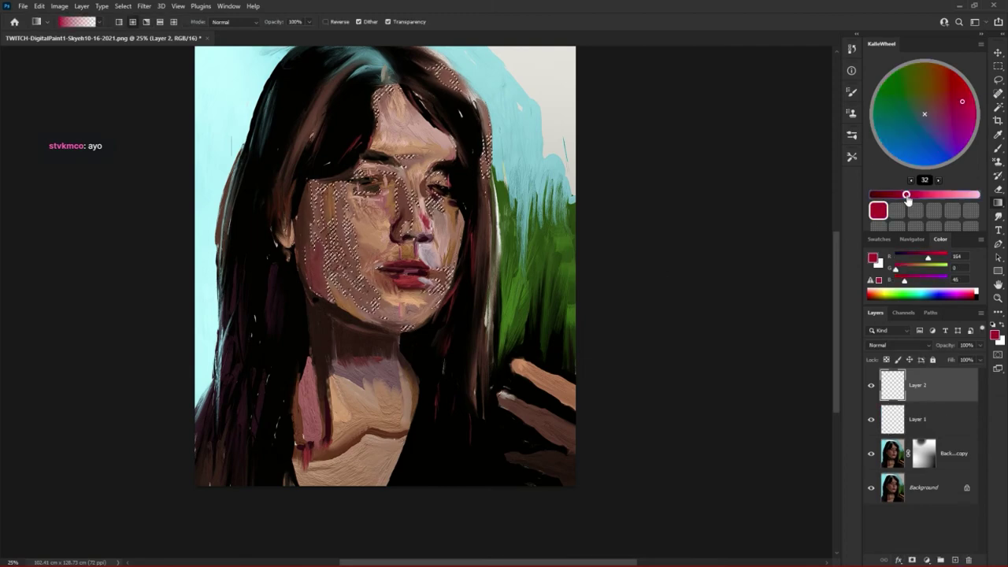
{"action": "key", "text": "alt+BackSpace"}
{"action": "key", "text": "ctrl+d"}
{"action": "key", "text": "v"}
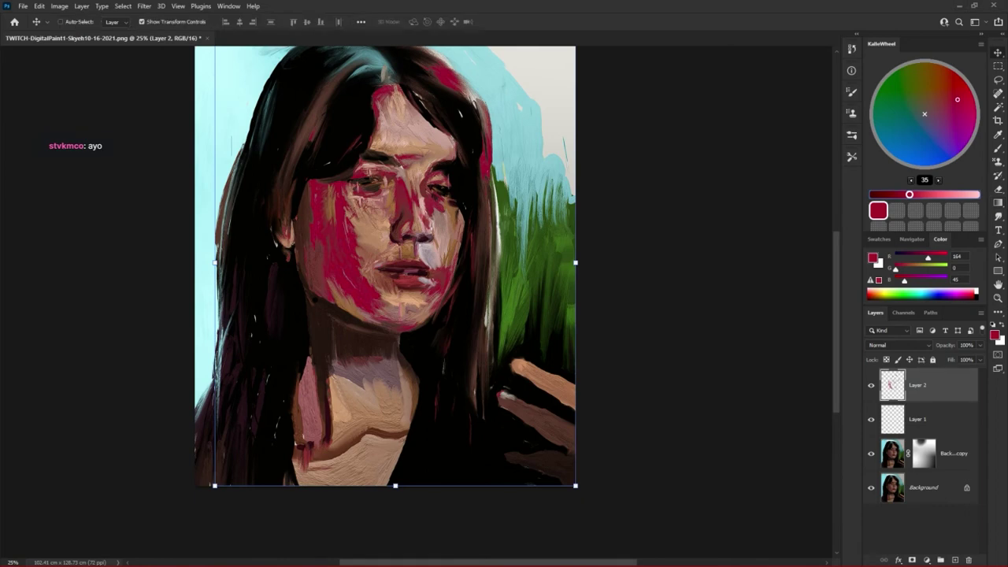
- Set the crimson layer's blending mode to Hard Mix and offset its patches down over the chin, neck and far cheek
{"action": "mouse_move", "coordinate": [496, 272]}
{"action": "left_mouse_down"}
{"action": "mouse_move", "coordinate": [339, 276]}
{"action": "mouse_move", "coordinate": [351, 334]}
{"action": "mouse_move", "coordinate": [314, 354]}
{"action": "mouse_move", "coordinate": [342, 352]}
{"action": "left_mouse_up"}
{"action": "left_click", "coordinate": [898, 345]}
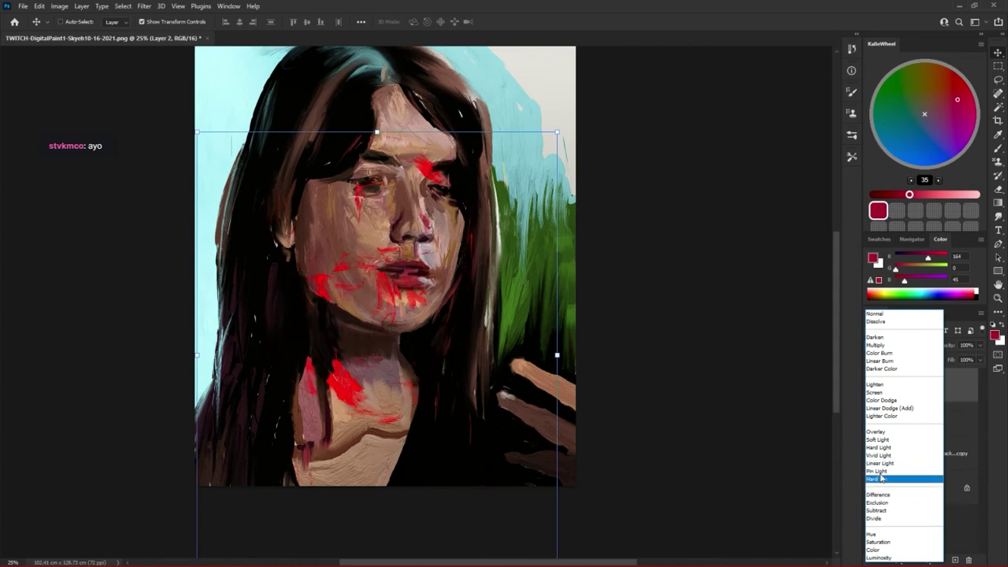
{"action": "left_click", "coordinate": [876, 471]}
{"action": "left_click", "coordinate": [882, 349]}
{"action": "left_click", "coordinate": [880, 478]}
{"action": "mouse_move", "coordinate": [358, 290]}
{"action": "left_mouse_down"}
{"action": "mouse_move", "coordinate": [433, 372]}
{"action": "mouse_move", "coordinate": [439, 346]}
{"action": "mouse_move", "coordinate": [463, 345]}
{"action": "mouse_move", "coordinate": [449, 350]}
{"action": "mouse_move", "coordinate": [429, 323]}
{"action": "left_mouse_up"}
{"action": "left_click_drag", "start_coordinate": [481, 266], "coordinate": [467, 263]}
- Create a new layer above the red one and select the light skin tones by colour range
{"action": "key", "text": "e"}
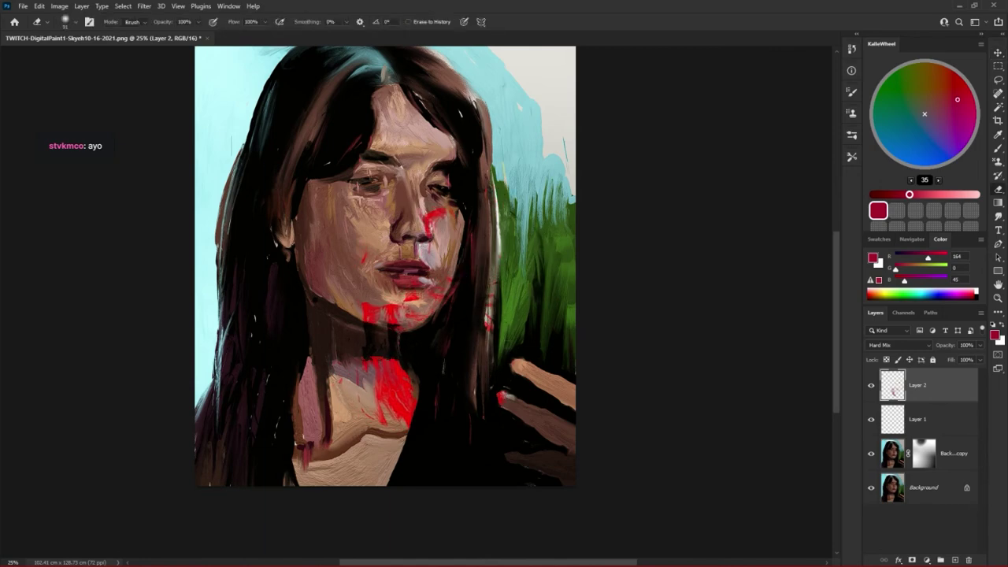
{"action": "key", "text": "z"}
{"action": "left_click", "coordinate": [492, 378], "text": "alt"}
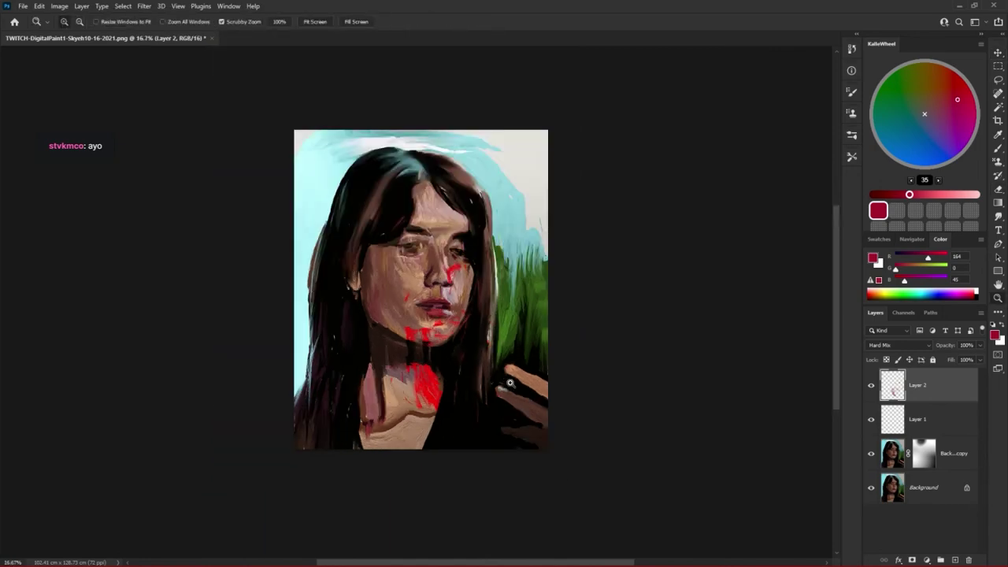
{"action": "left_click", "coordinate": [955, 560]}
{"action": "left_click", "coordinate": [122, 5]}
{"action": "key", "text": "Escape"}
{"action": "key", "text": "i"}
{"action": "left_click", "coordinate": [439, 223]}
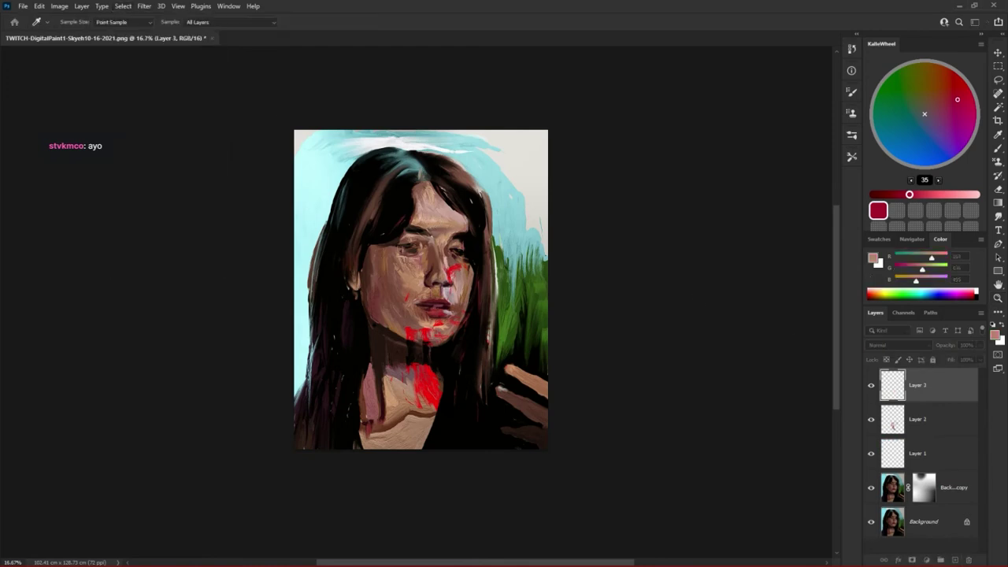
{"action": "left_click", "coordinate": [688, 364]}
- Fill the selected light skin areas with black on the new layer and deselect
{"action": "key", "text": "e"}
{"action": "key", "text": "d"}
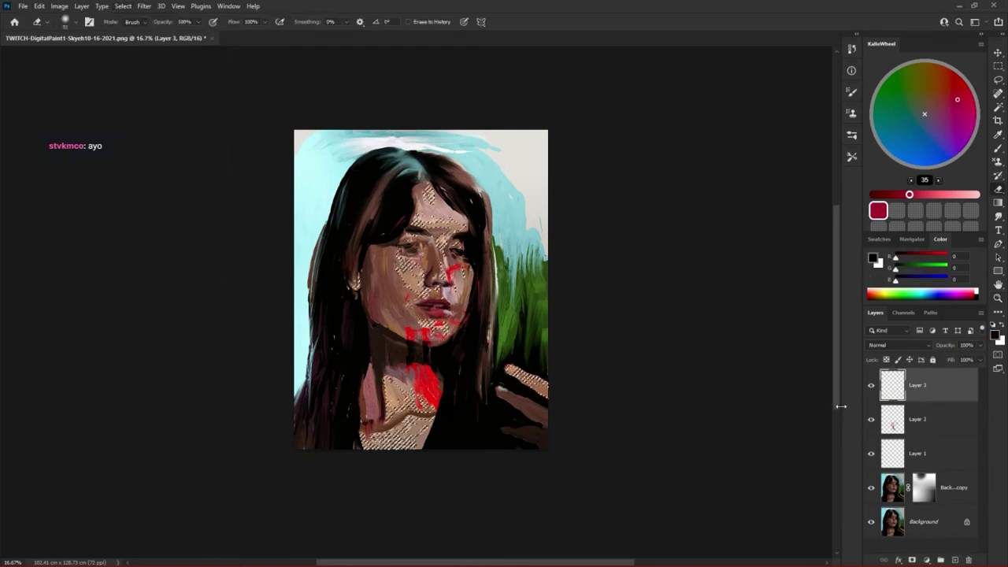
{"action": "key", "text": "alt+BackSpace"}
{"action": "key", "text": "v"}
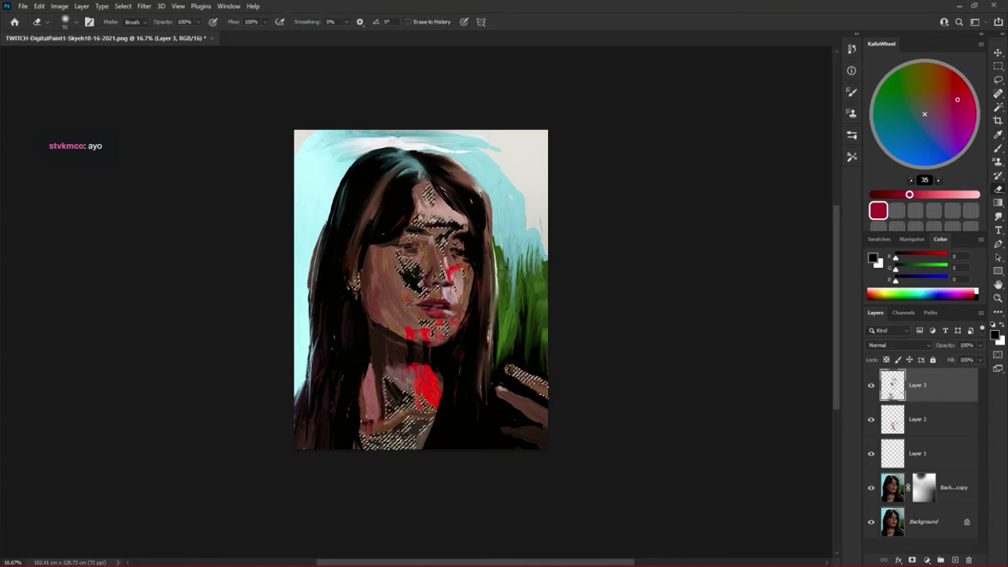
{"action": "key", "text": "ctrl+d"}
- Narrow the black shapes, offset them over the far side of the face and change their layer's blending mode
{"action": "left_click_drag", "start_coordinate": [549, 303], "coordinate": [468, 304]}
{"action": "left_click_drag", "start_coordinate": [396, 308], "coordinate": [453, 363]}
{"action": "key", "text": "Escape"}
{"action": "key", "text": "Return"}
{"action": "left_click", "coordinate": [898, 345]}
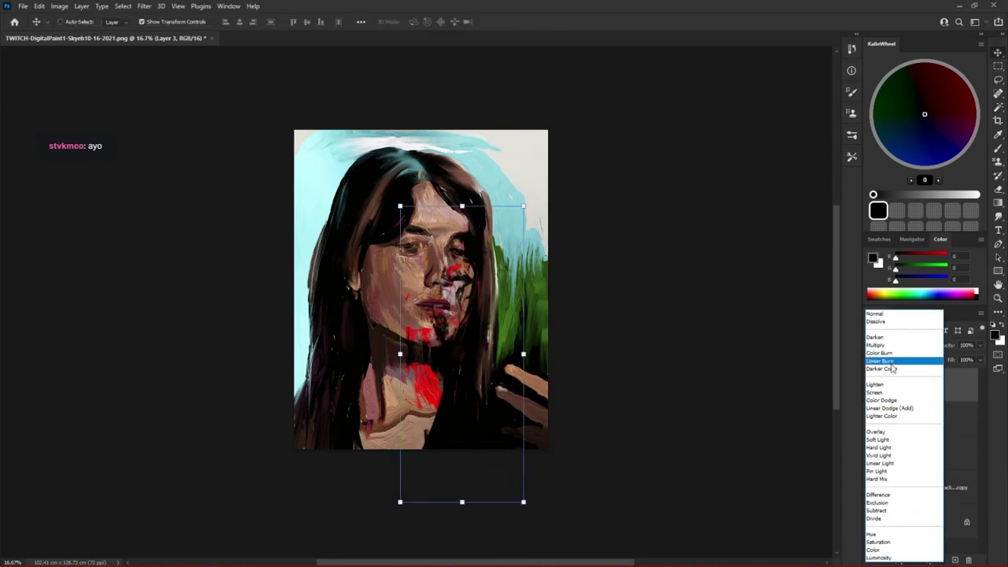
{"action": "left_click", "coordinate": [886, 439]}
- Shift the black and red layers together toward the near cheek, and duplicate red Layer 2 with Overlay blending
{"action": "left_click", "coordinate": [920, 416], "text": "shift"}
{"action": "mouse_move", "coordinate": [464, 350]}
{"action": "left_mouse_down"}
{"action": "mouse_move", "coordinate": [453, 370]}
{"action": "mouse_move", "coordinate": [414, 299]}
{"action": "mouse_move", "coordinate": [406, 370]}
{"action": "mouse_move", "coordinate": [418, 340]}
{"action": "mouse_move", "coordinate": [433, 341]}
{"action": "mouse_move", "coordinate": [427, 330]}
{"action": "mouse_move", "coordinate": [467, 341]}
{"action": "mouse_move", "coordinate": [492, 327]}
{"action": "mouse_move", "coordinate": [489, 315]}
{"action": "mouse_move", "coordinate": [391, 365]}
{"action": "mouse_move", "coordinate": [402, 353]}
{"action": "left_mouse_up"}
{"action": "left_click", "coordinate": [926, 422]}
{"action": "left_click_drag", "start_coordinate": [913, 422], "coordinate": [955, 560]}
{"action": "left_click", "coordinate": [894, 344]}
{"action": "left_click", "coordinate": [882, 438]}
- Shrink the duplicated red layer slightly and reposition it over the face and neck
{"action": "left_click_drag", "start_coordinate": [544, 498], "coordinate": [522, 485]}
{"action": "left_click_drag", "start_coordinate": [457, 402], "coordinate": [441, 375]}
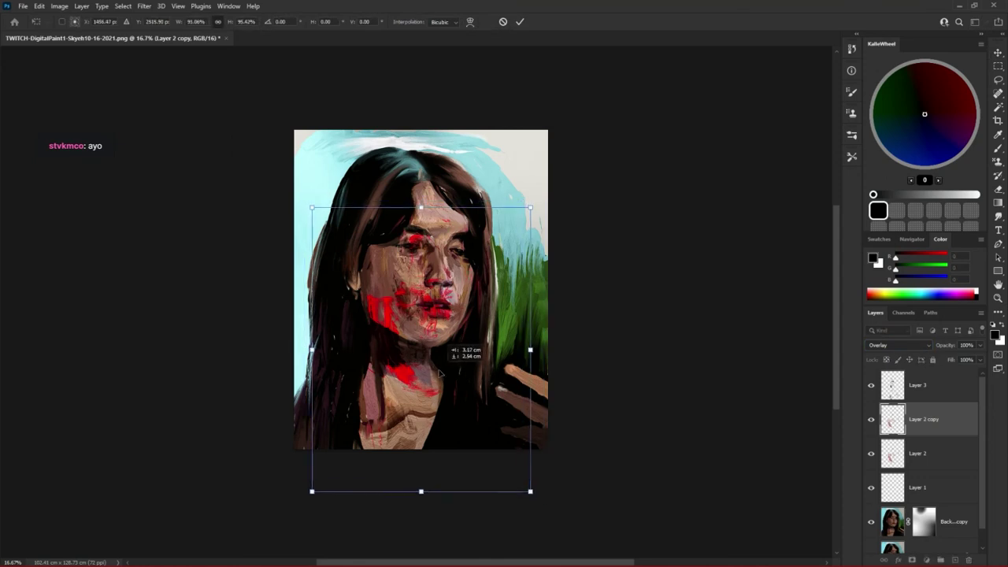
{"action": "key", "text": "Return"}
- Set the duplicated red layer to Color Dodge, nudge it slightly, and make Layer 2 active with the Eraser ready
{"action": "left_click", "coordinate": [894, 344]}
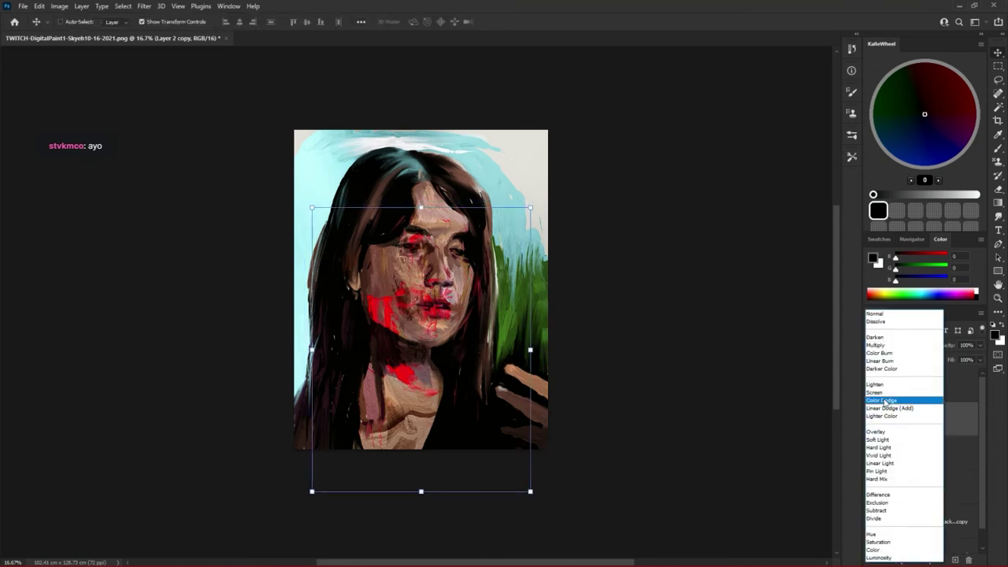
{"action": "left_click", "coordinate": [882, 400]}
{"action": "left_click_drag", "start_coordinate": [496, 400], "coordinate": [489, 403]}
{"action": "key", "text": "e"}
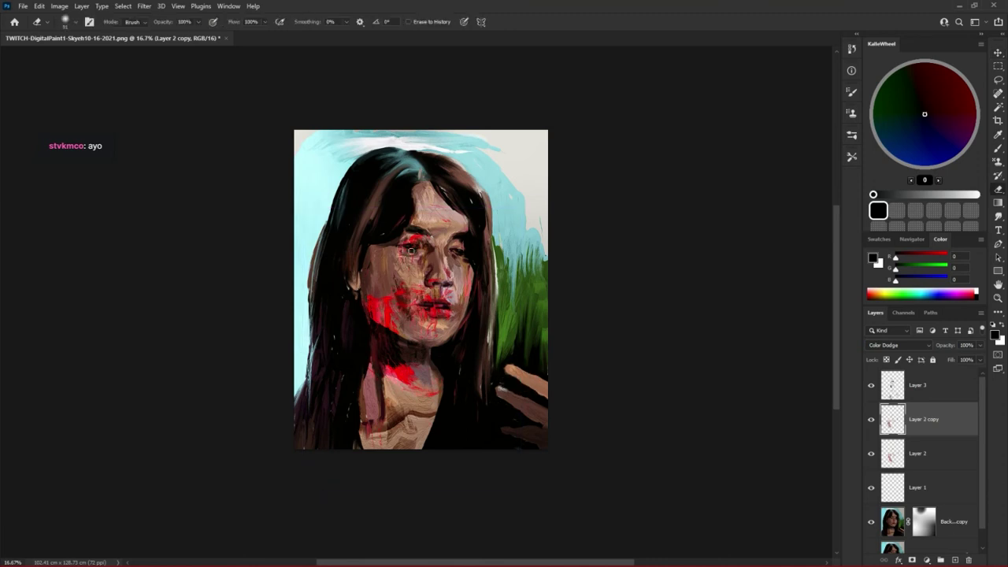
{"action": "left_click", "coordinate": [882, 444]}
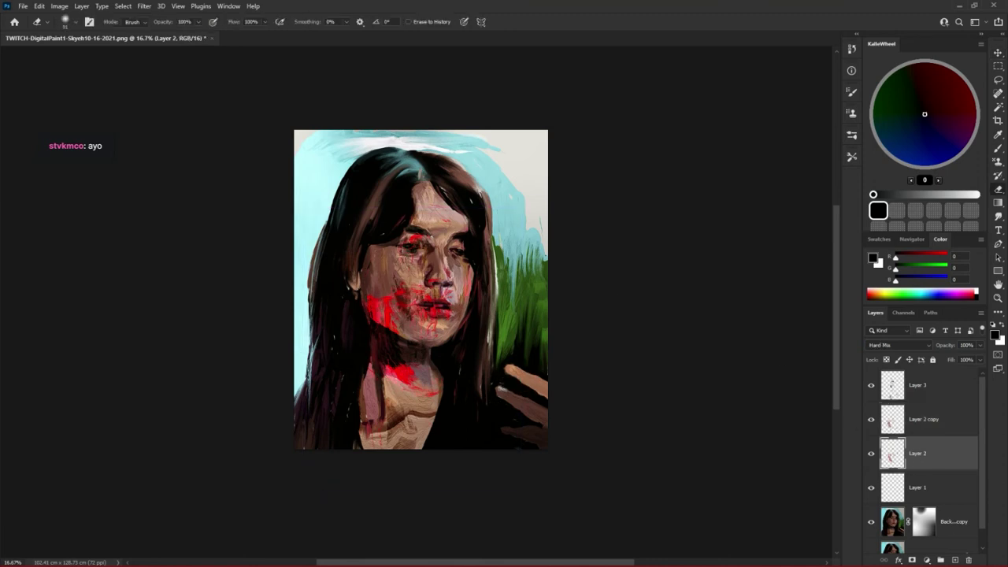
- Group Layer 1, Layer 2 and Layer 2 copy together, leaving Layer 3 outside the group
{"action": "key", "text": "z"}
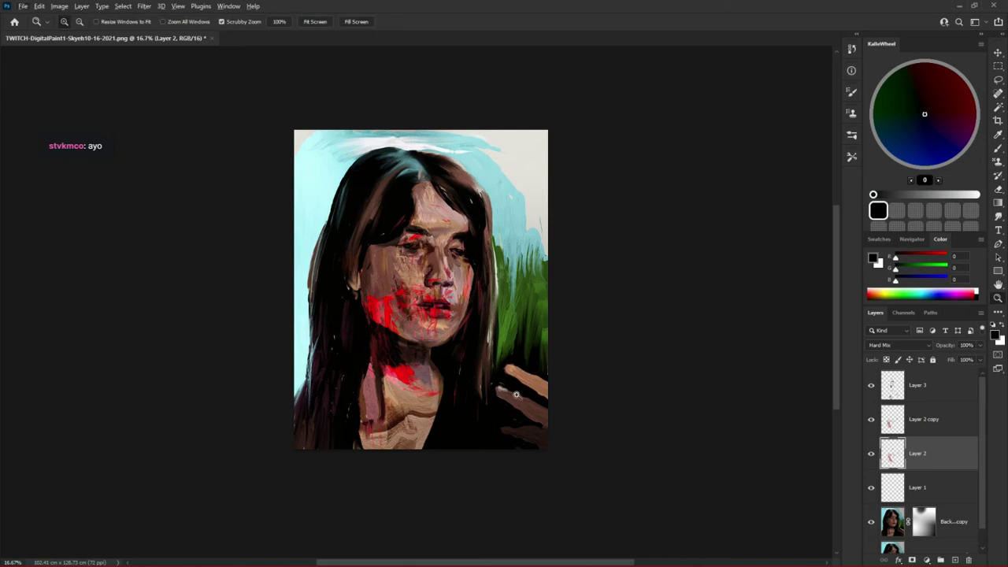
{"action": "left_click", "coordinate": [882, 489]}
{"action": "left_click", "coordinate": [869, 384]}
{"action": "left_click", "coordinate": [869, 385]}
{"action": "left_click", "coordinate": [899, 419]}
{"action": "left_click", "coordinate": [902, 385], "text": "shift"}
{"action": "left_click", "coordinate": [930, 490], "text": "shift"}
{"action": "left_click_drag", "start_coordinate": [931, 492], "coordinate": [941, 558]}
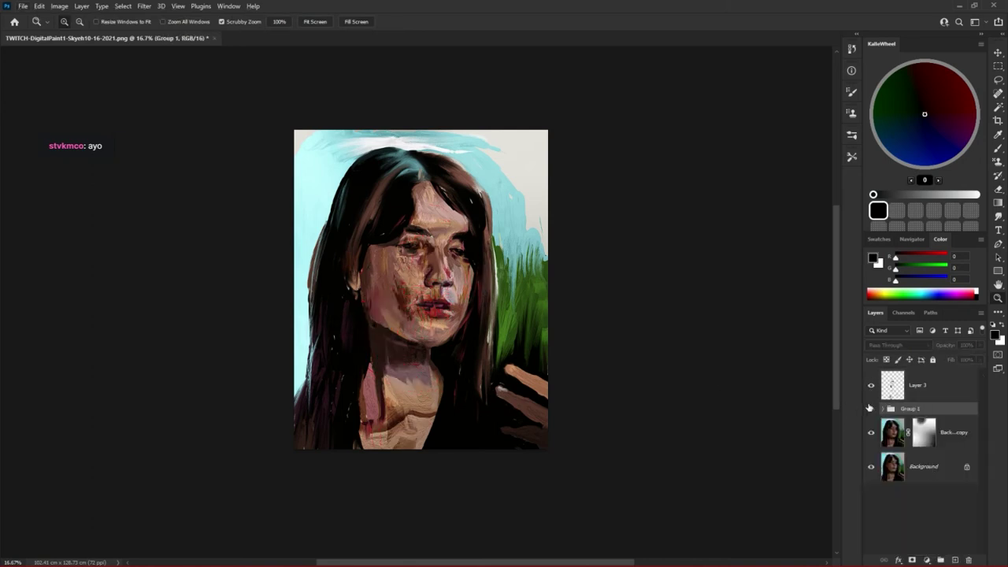
- Add a Gradient Map adjustment above Group 1 and clip it to the group
{"action": "left_click", "coordinate": [930, 559]}
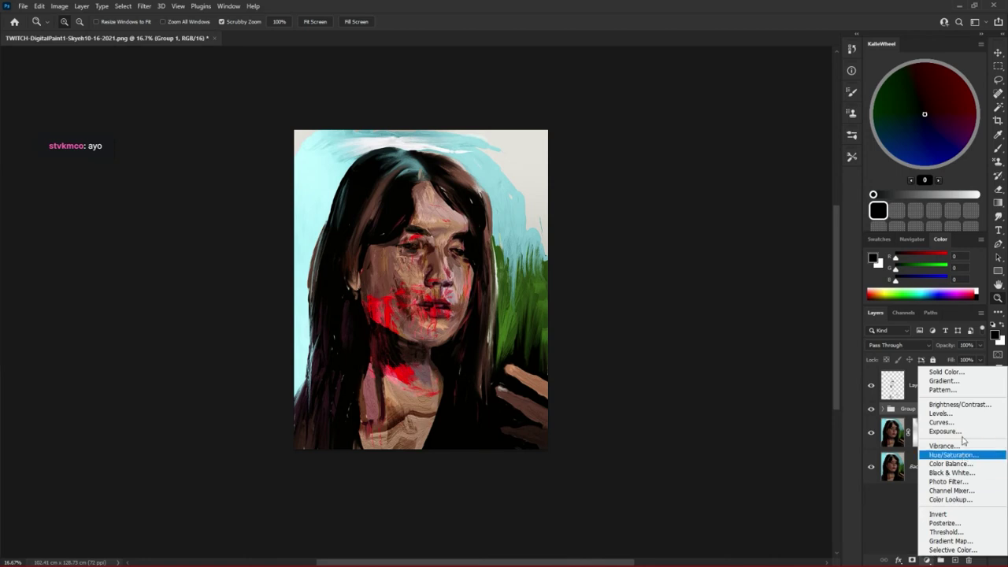
{"action": "left_click", "coordinate": [933, 541]}
{"action": "left_click", "coordinate": [602, 279]}
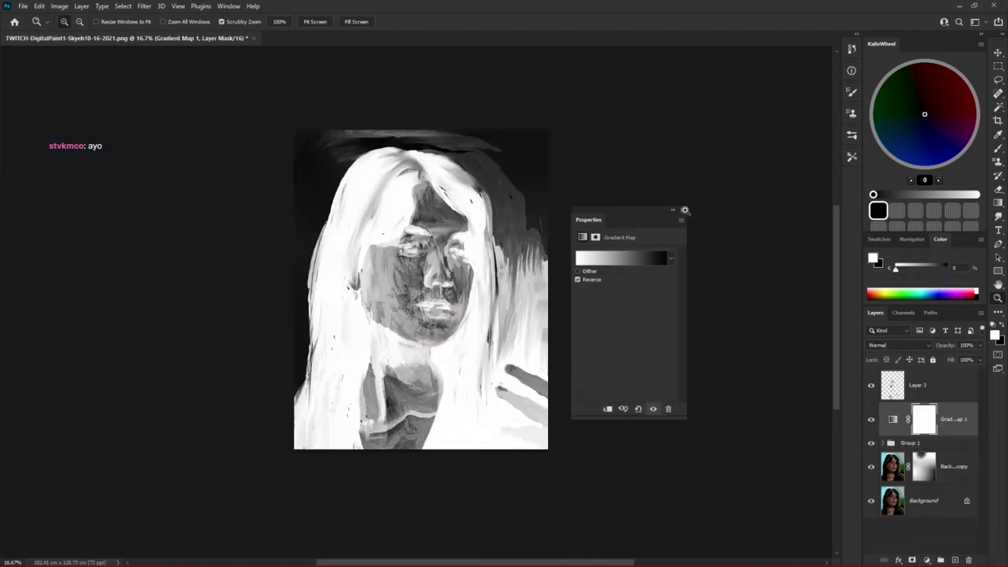
{"action": "left_click", "coordinate": [683, 210]}
{"action": "right_click", "coordinate": [935, 419]}
{"action": "left_click", "coordinate": [866, 324]}
- Turn off Reverse on the gradient map and apply the pink, orange and dark-blue preset from the Purples set
{"action": "double_click", "coordinate": [907, 420]}
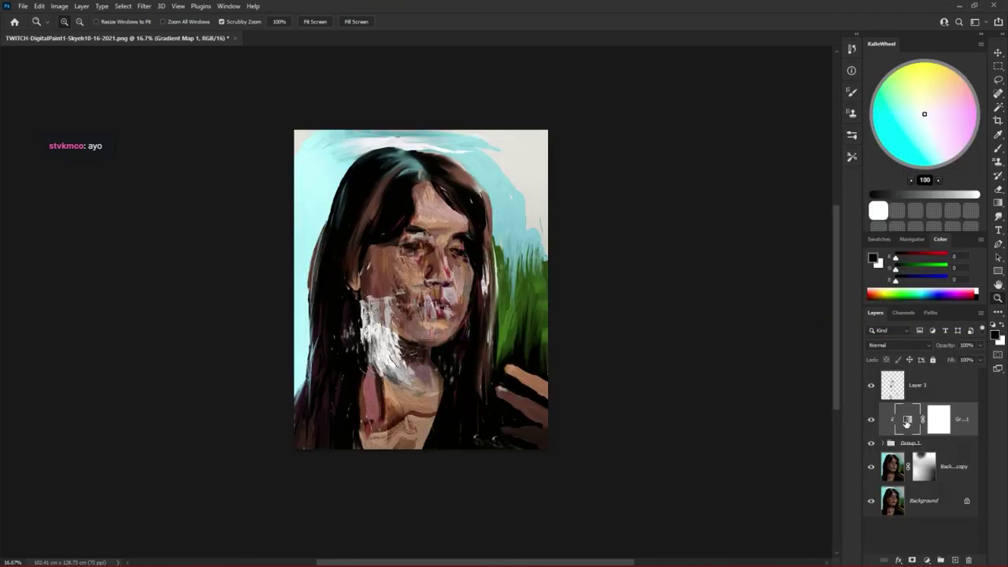
{"action": "left_click", "coordinate": [588, 280]}
{"action": "left_click", "coordinate": [641, 260]}
{"action": "left_click", "coordinate": [113, 177]}
{"action": "left_click", "coordinate": [143, 193]}
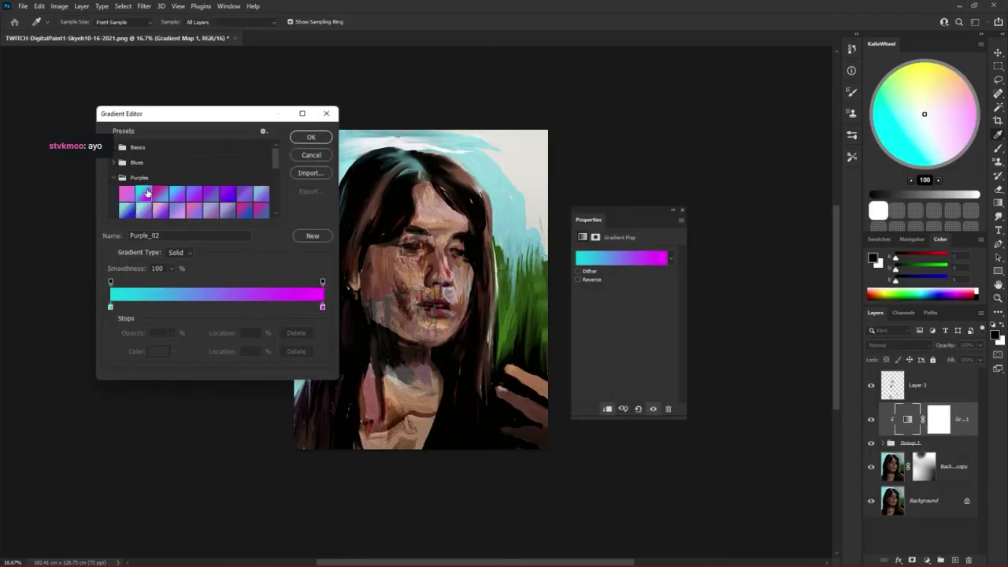
{"action": "left_click", "coordinate": [161, 193]}
{"action": "scroll", "coordinate": [172, 206], "scroll_direction": "down", "scroll_amount": 3}
{"action": "left_click", "coordinate": [167, 157]}
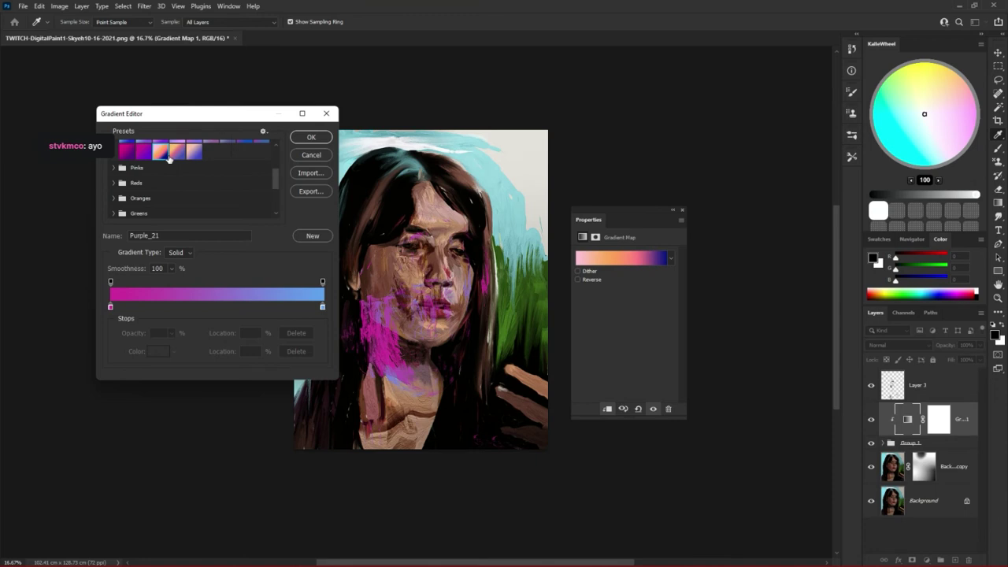
{"action": "left_click", "coordinate": [310, 138]}
{"action": "left_click", "coordinate": [587, 280]}
{"action": "left_click", "coordinate": [587, 281]}
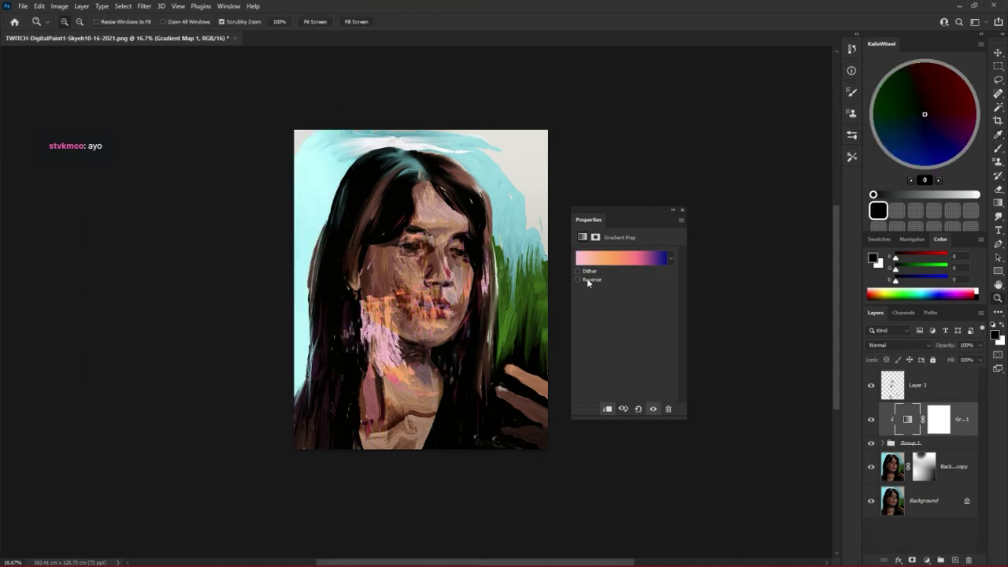
{"action": "left_click", "coordinate": [683, 210]}
- Keep the gradient map in Normal blending and fade its mask over the face and neck with black radial gradients at 40% opacity
{"action": "left_click", "coordinate": [898, 345]}
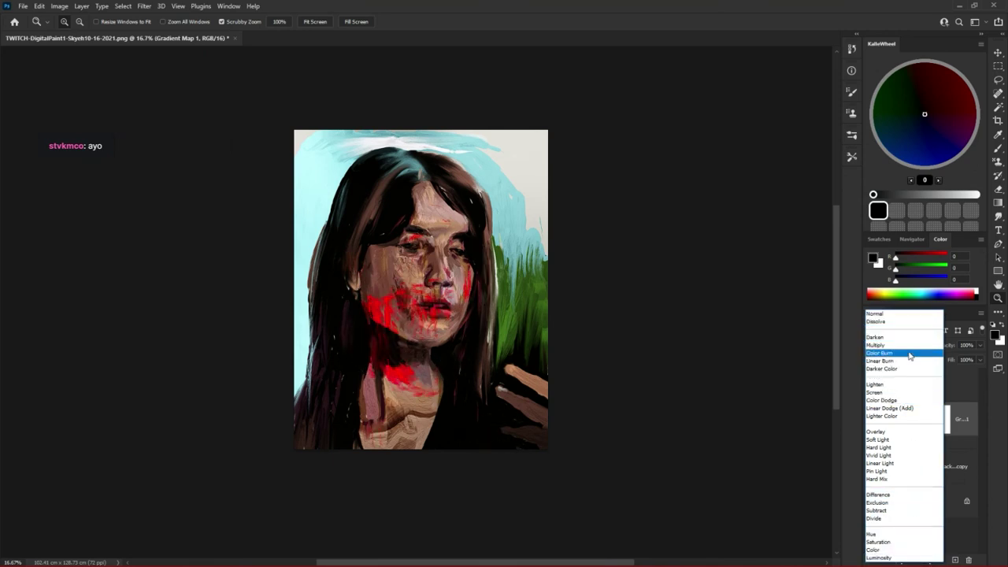
{"action": "left_click", "coordinate": [901, 315]}
{"action": "left_click", "coordinate": [938, 421]}
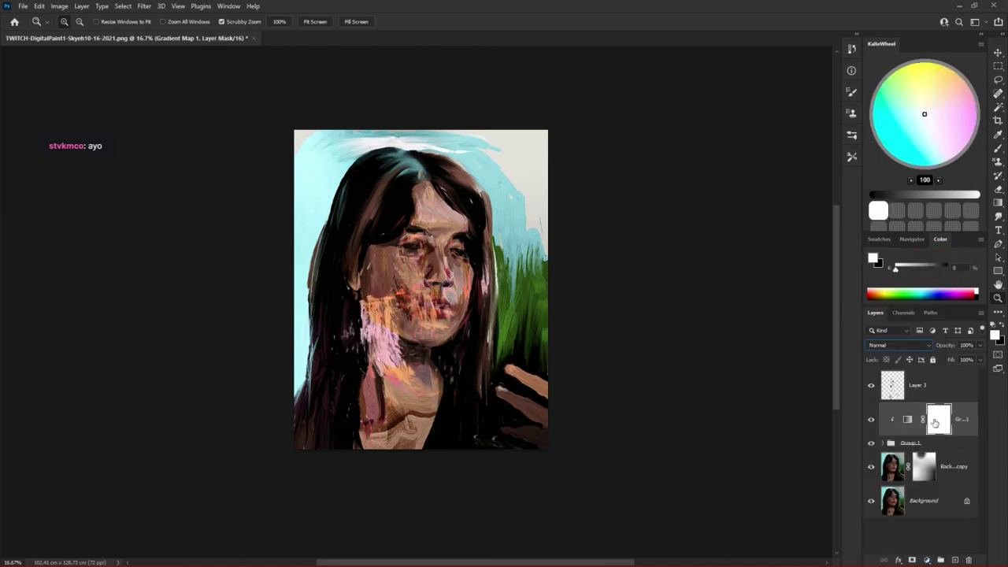
{"action": "key", "text": "g"}
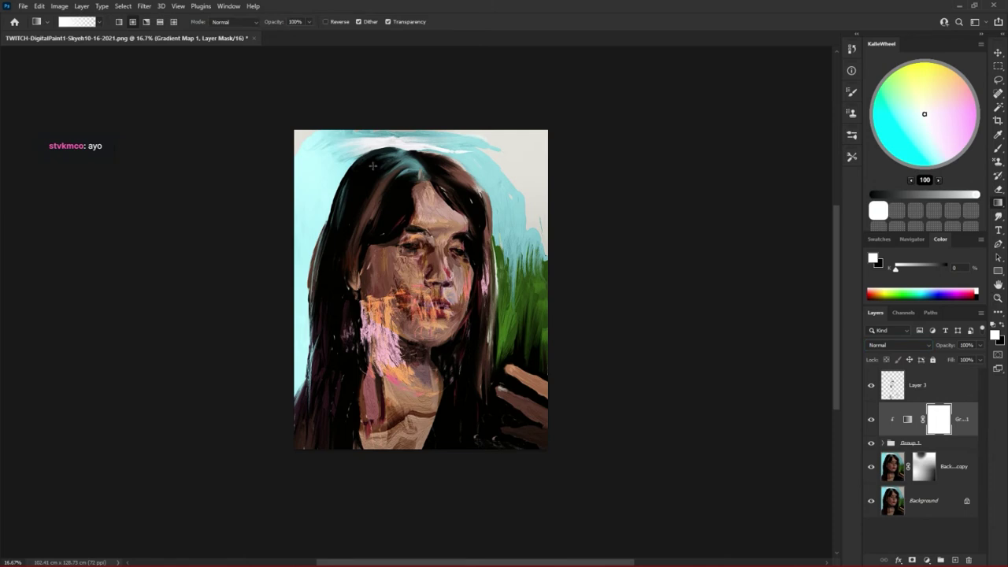
{"action": "key", "text": "x"}
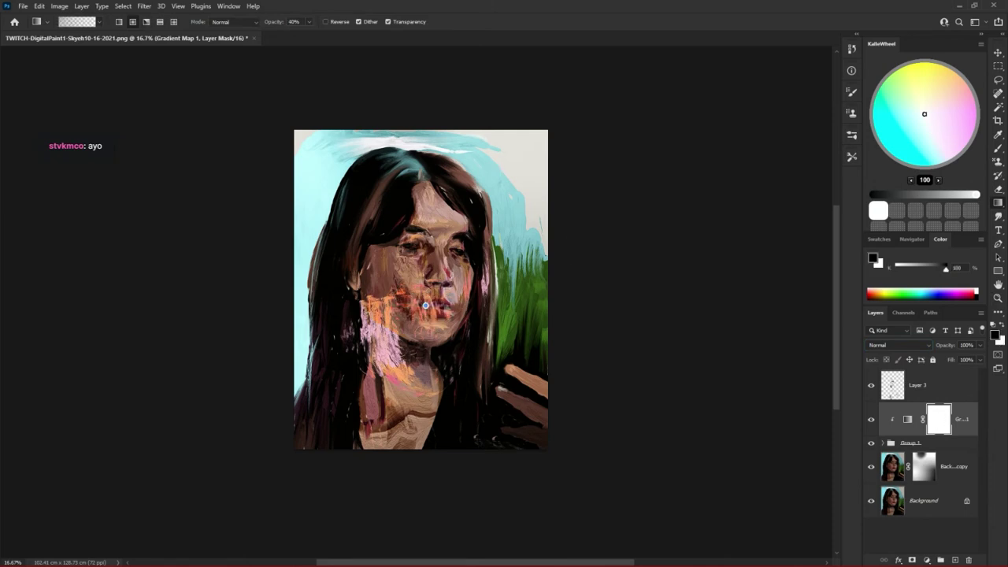
{"action": "left_click_drag", "start_coordinate": [453, 266], "coordinate": [513, 208]}
{"action": "left_click_drag", "start_coordinate": [430, 291], "coordinate": [337, 379]}
{"action": "left_click_drag", "start_coordinate": [351, 339], "coordinate": [356, 382]}
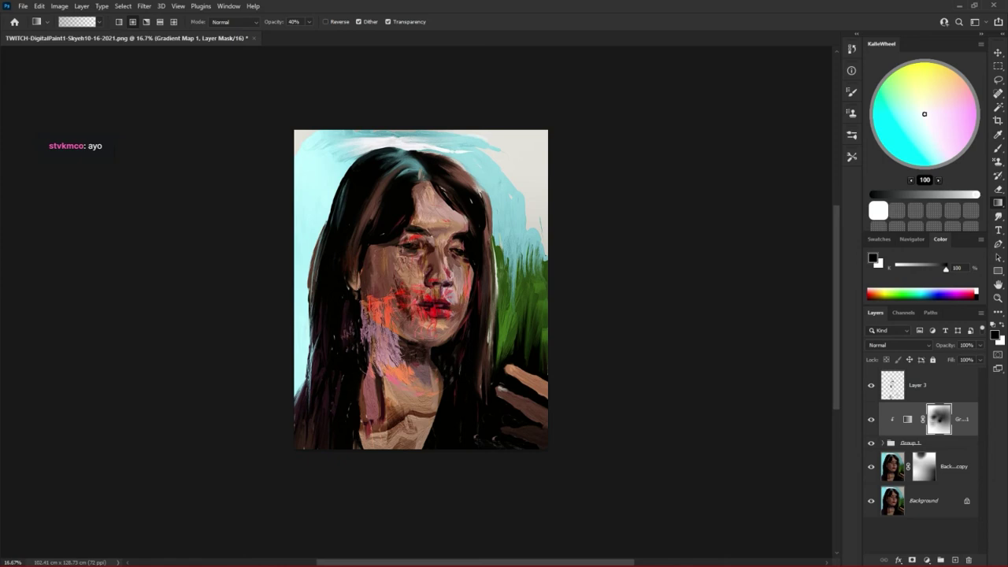
{"action": "left_click_drag", "start_coordinate": [369, 313], "coordinate": [377, 340]}
{"action": "left_click_drag", "start_coordinate": [393, 359], "coordinate": [406, 386]}
{"action": "key", "text": "ctrl+z"}
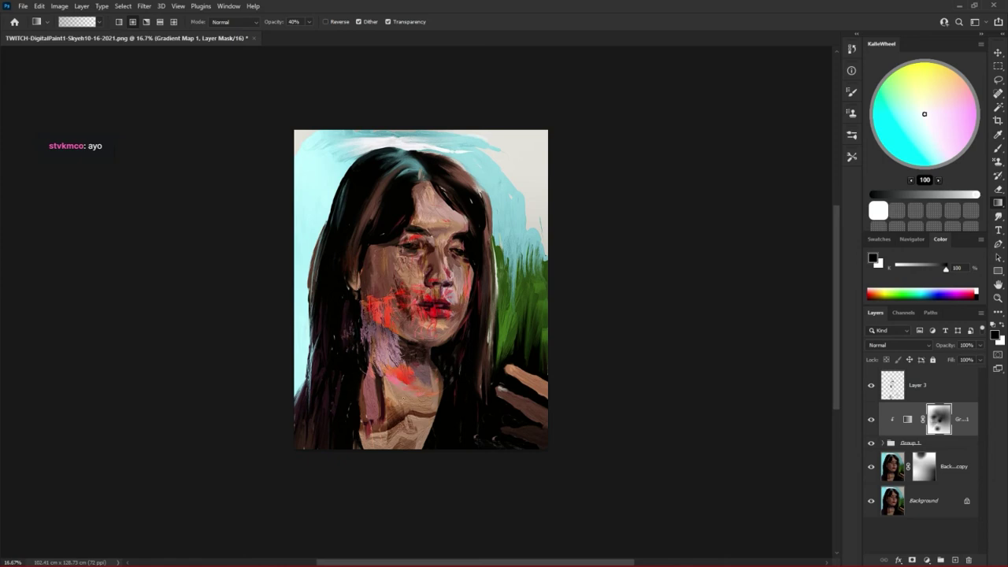
- Select the light skin tones of the Background copy layer using Color Range
{"action": "left_click", "coordinate": [909, 381]}
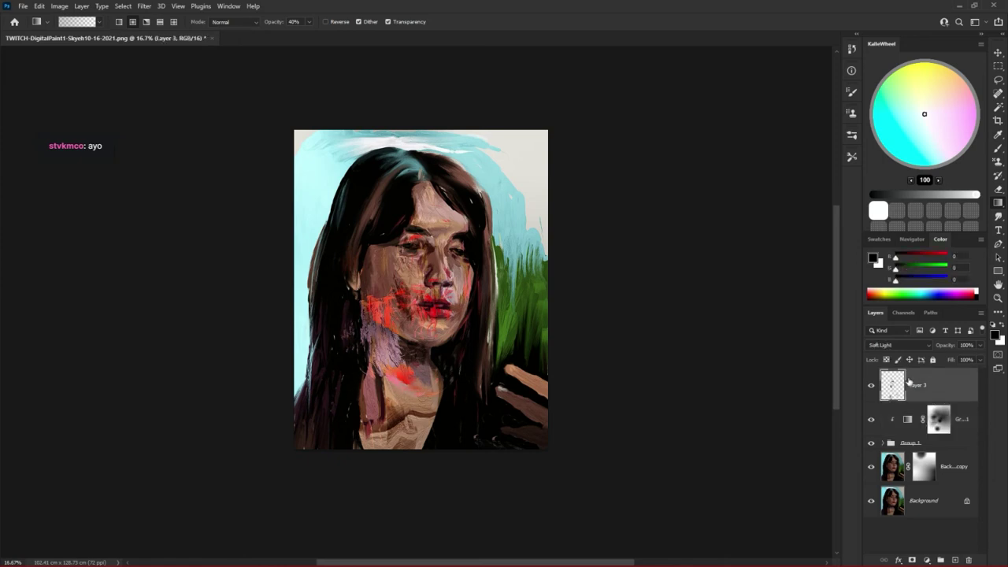
{"action": "left_click", "coordinate": [898, 467]}
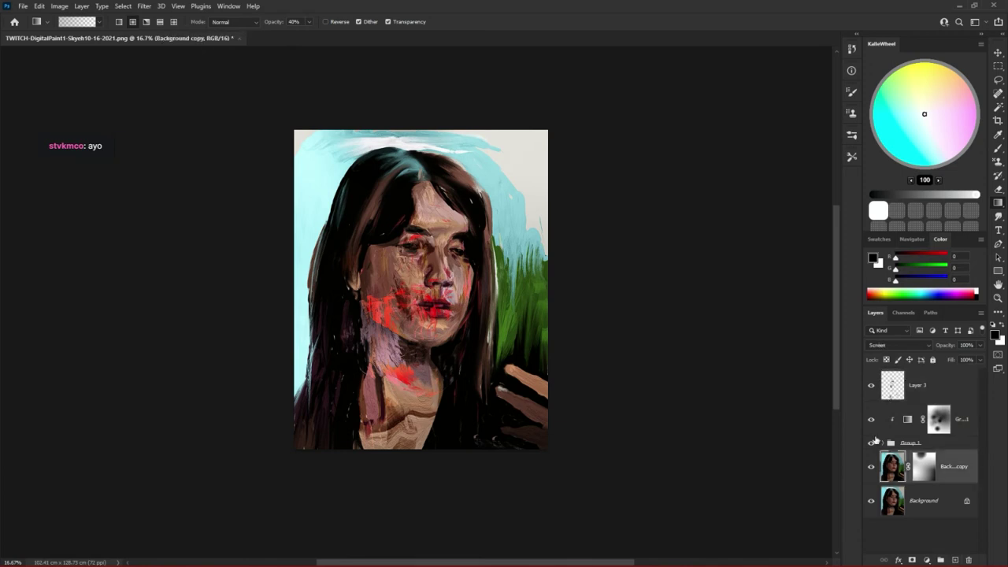
{"action": "left_click", "coordinate": [131, 9]}
{"action": "left_click", "coordinate": [145, 112]}
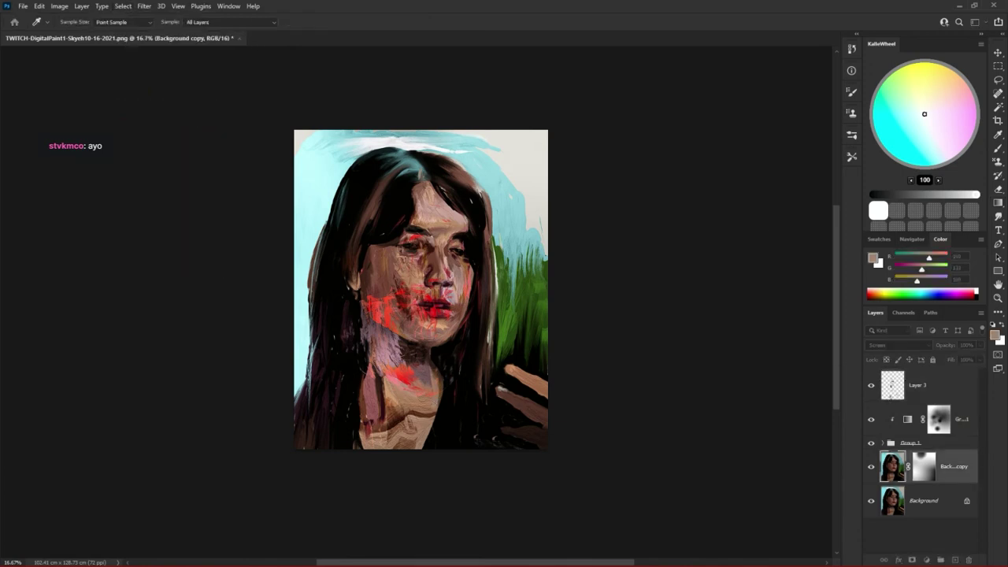
{"action": "key", "text": "Return"}
- Create a new layer above Layer 3, fill the selection with teal (RGB 0, 90, 122) and deselect
{"action": "left_click", "coordinate": [938, 396]}
{"action": "left_click", "coordinate": [955, 560]}
{"action": "key", "text": "d"}
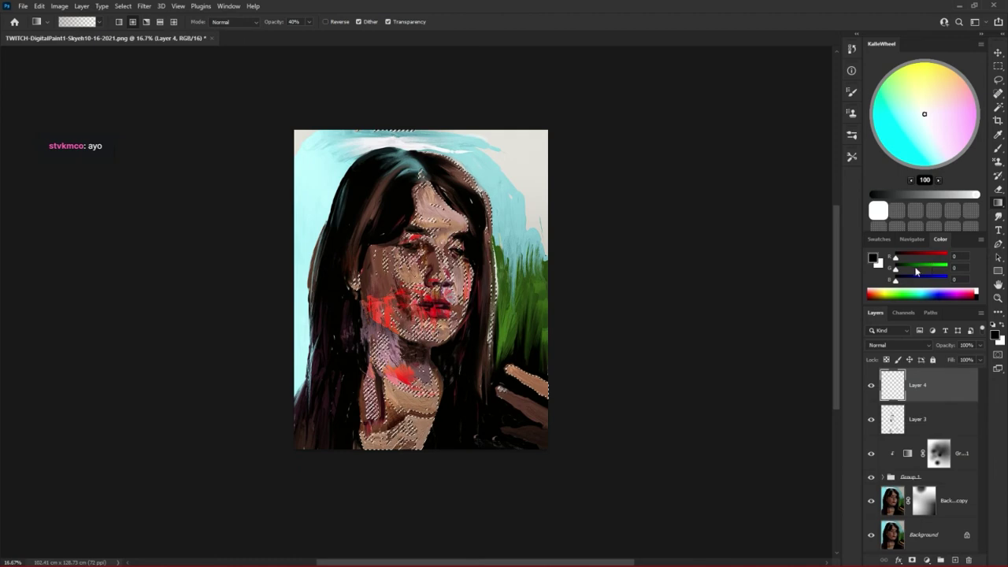
{"action": "left_click", "coordinate": [914, 269]}
{"action": "left_click", "coordinate": [919, 280]}
{"action": "left_click", "coordinate": [874, 259]}
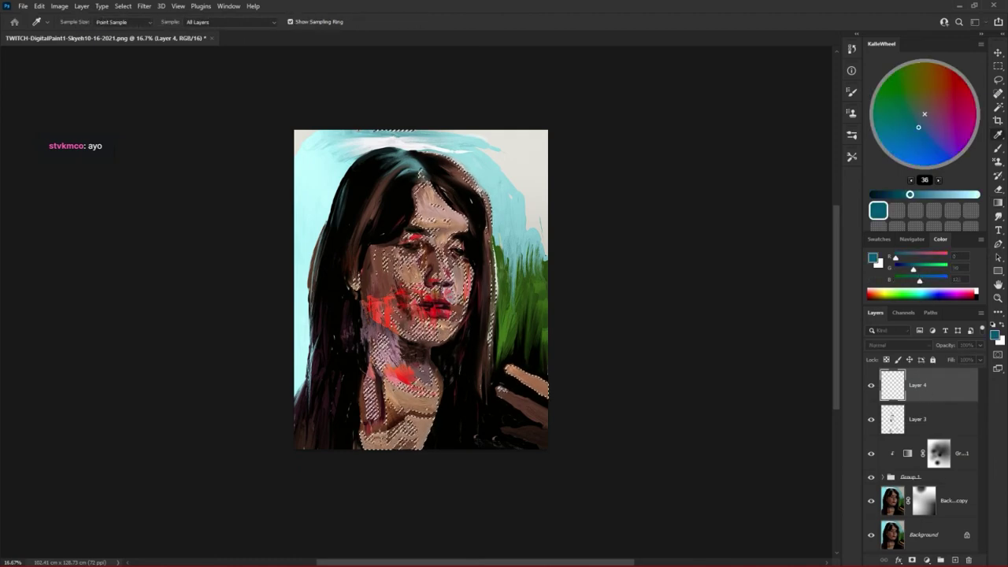
{"action": "key", "text": "alt+BackSpace"}
{"action": "key", "text": "ctrl+d"}
- Move the teal Layer 4 below Group 1 and set its blending mode to Screen
{"action": "key", "text": "v"}
{"action": "left_click_drag", "start_coordinate": [936, 450], "coordinate": [923, 488]}
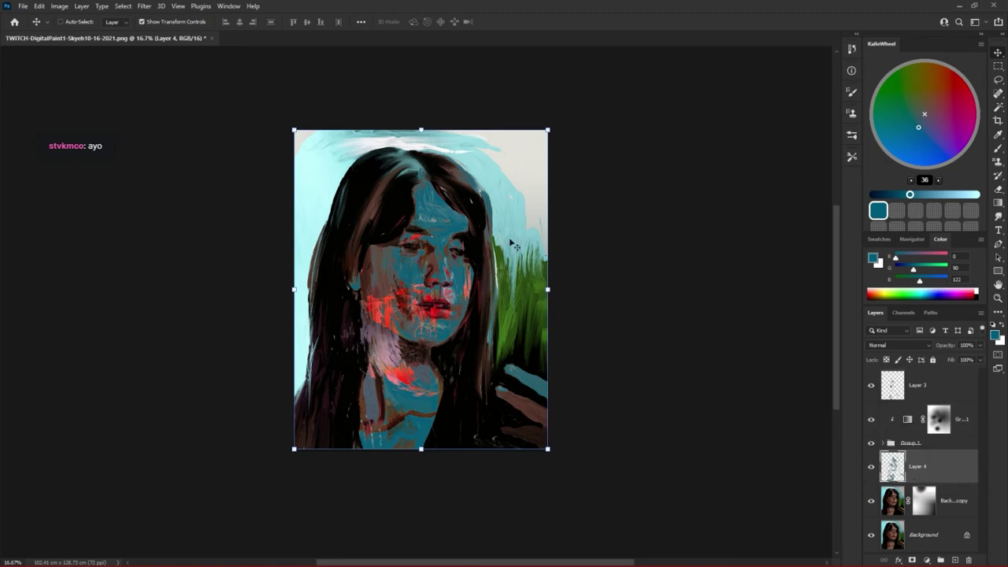
{"action": "left_click", "coordinate": [890, 344]}
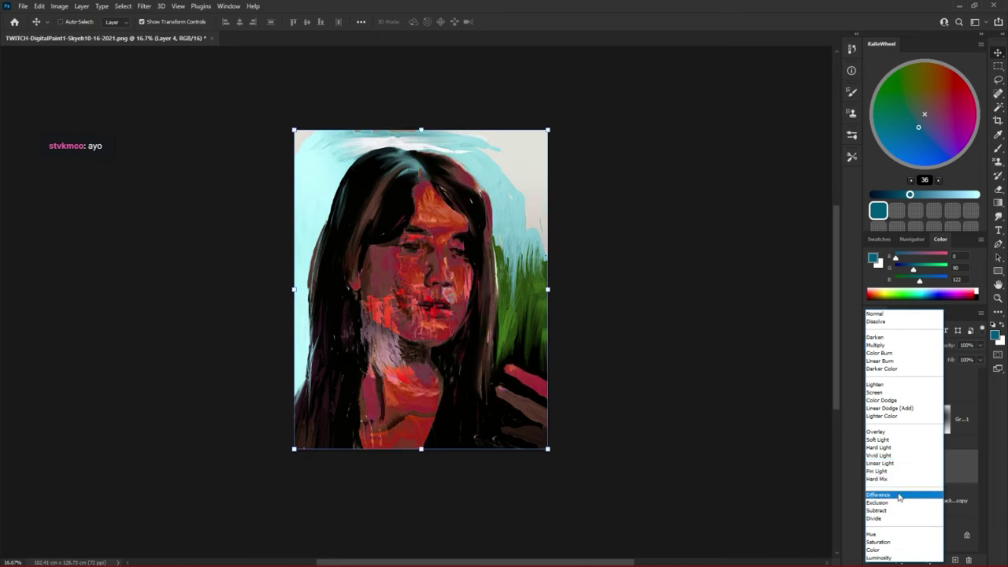
{"action": "left_click", "coordinate": [874, 391]}
- Mask Layer 4 and fade its teal tint over the neck, chest, hand and face with black radial gradients
{"action": "left_click", "coordinate": [924, 466]}
{"action": "key", "text": "g"}
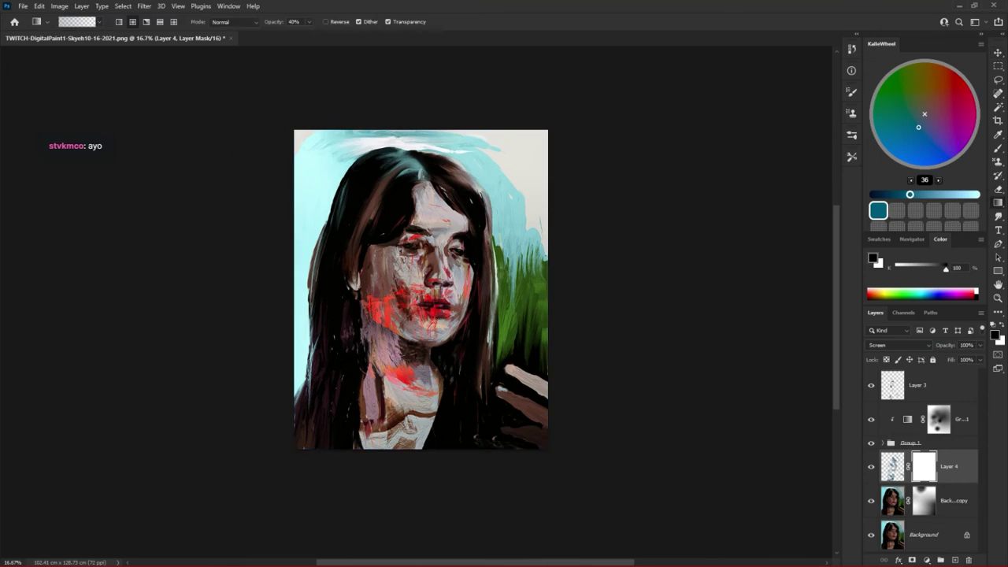
{"action": "left_click_drag", "start_coordinate": [417, 361], "coordinate": [415, 478]}
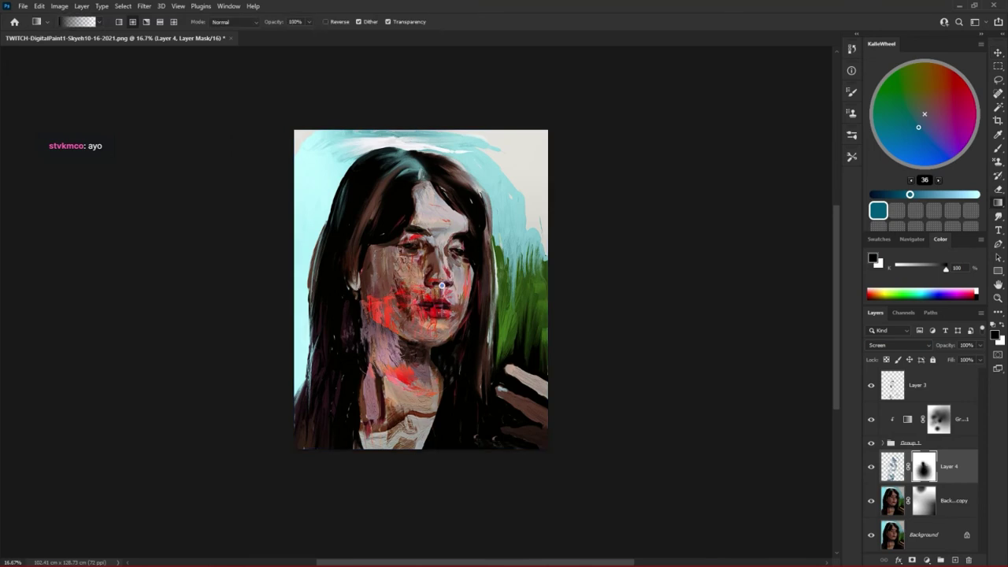
{"action": "left_click_drag", "start_coordinate": [360, 388], "coordinate": [364, 486]}
{"action": "left_click_drag", "start_coordinate": [495, 378], "coordinate": [492, 487]}
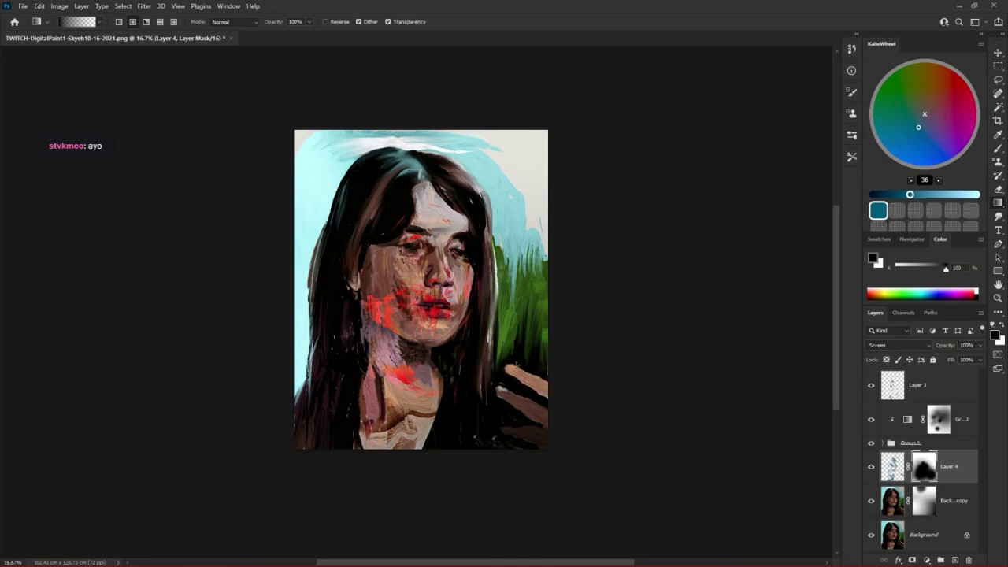
{"action": "scroll", "coordinate": [421, 283], "scroll_direction": "down", "scroll_amount": 1}
{"action": "left_click_drag", "start_coordinate": [416, 221], "coordinate": [417, 289]}
- Stamp the visible portrait into a merged copy above Layer 3, rotate it 180 degrees, stretch it taller and shift it upward
{"action": "left_click", "coordinate": [913, 386]}
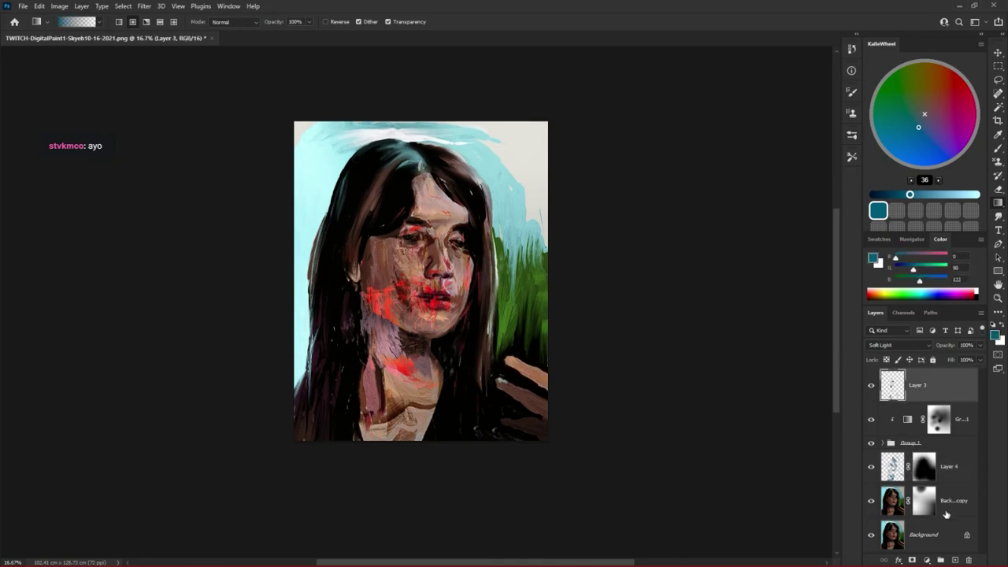
{"action": "key", "text": "ctrl+shift+alt+e"}
{"action": "left_click", "coordinate": [894, 345]}
{"action": "left_click", "coordinate": [882, 460]}
{"action": "key", "text": "ctrl+t"}
{"action": "left_click_drag", "start_coordinate": [559, 112], "coordinate": [299, 496]}
{"action": "left_click_drag", "start_coordinate": [432, 358], "coordinate": [432, 302]}
{"action": "key", "text": "Return"}
- Set the upside-down merged copy to Soft Light and nudge it slightly downward
{"action": "left_click", "coordinate": [896, 345]}
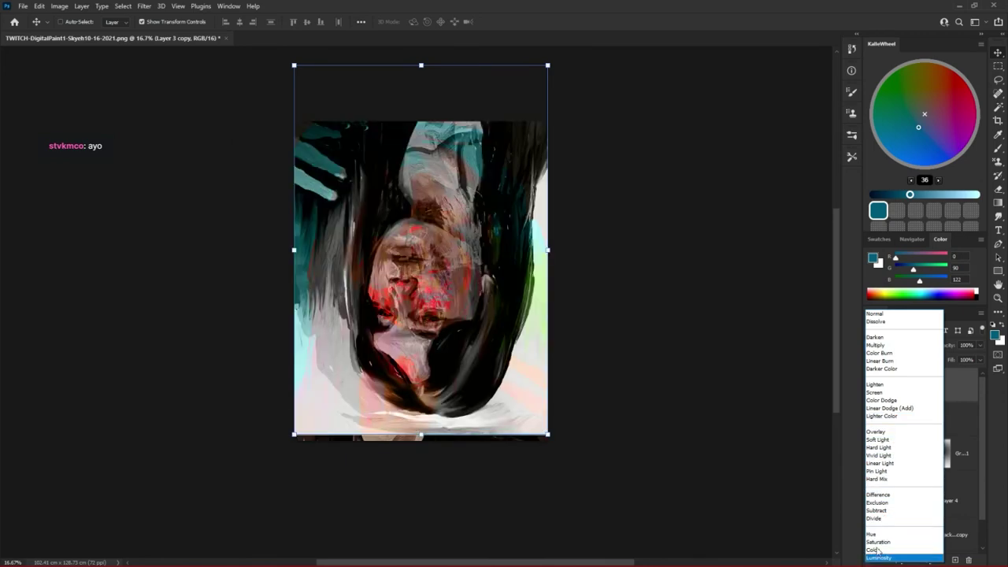
{"action": "left_click", "coordinate": [879, 439]}
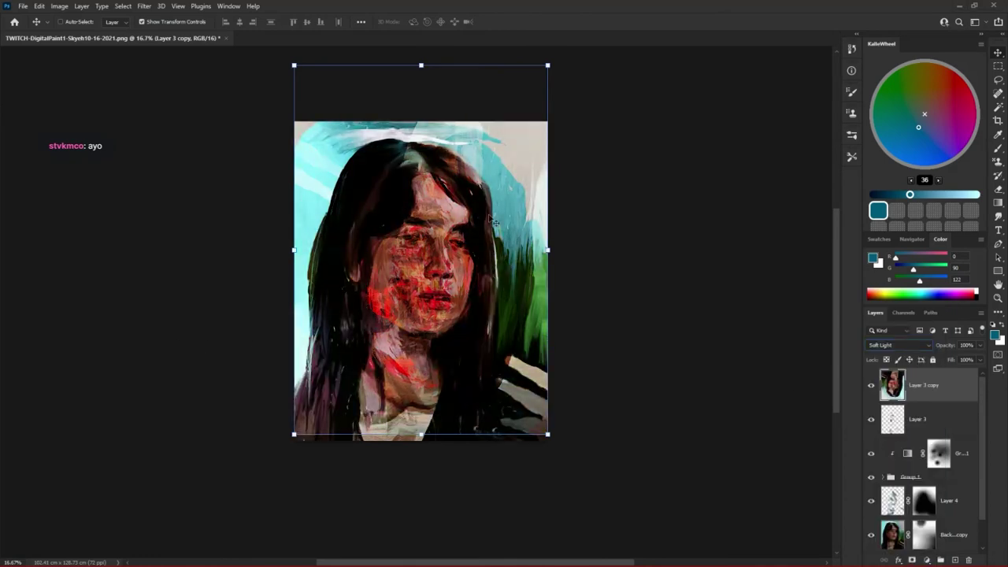
{"action": "mouse_move", "coordinate": [538, 295]}
{"action": "left_mouse_down"}
{"action": "mouse_move", "coordinate": [537, 279]}
{"action": "mouse_move", "coordinate": [539, 308]}
{"action": "left_mouse_up"}
- Mask the upside-down copy and fade it over the sky, face, hair and neck with black radial gradients
{"action": "left_click", "coordinate": [911, 560]}
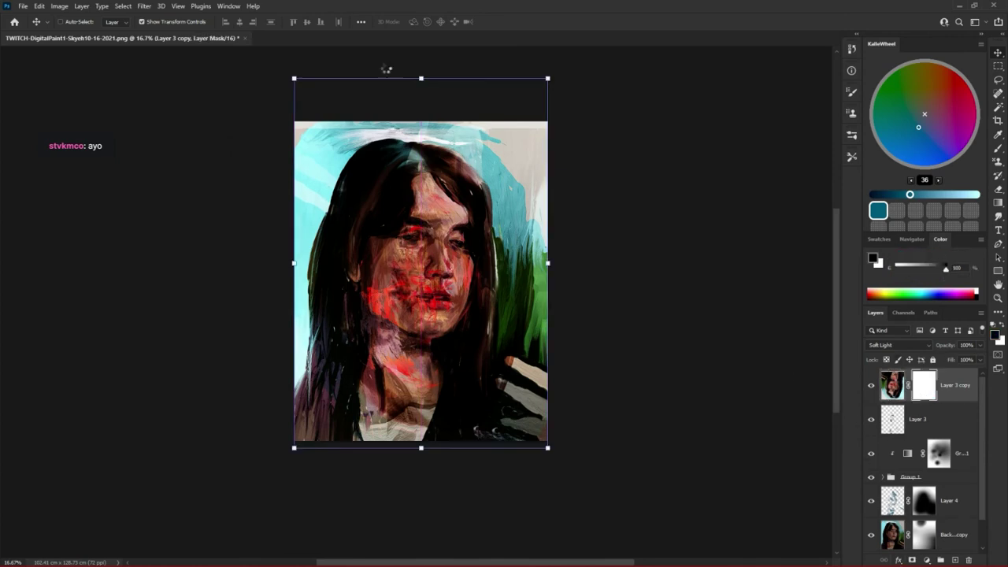
{"action": "key", "text": "t"}
{"action": "left_click", "coordinate": [999, 203]}
{"action": "left_click_drag", "start_coordinate": [497, 162], "coordinate": [472, 213]}
{"action": "left_click_drag", "start_coordinate": [543, 154], "coordinate": [480, 213]}
{"action": "left_click_drag", "start_coordinate": [337, 146], "coordinate": [419, 301]}
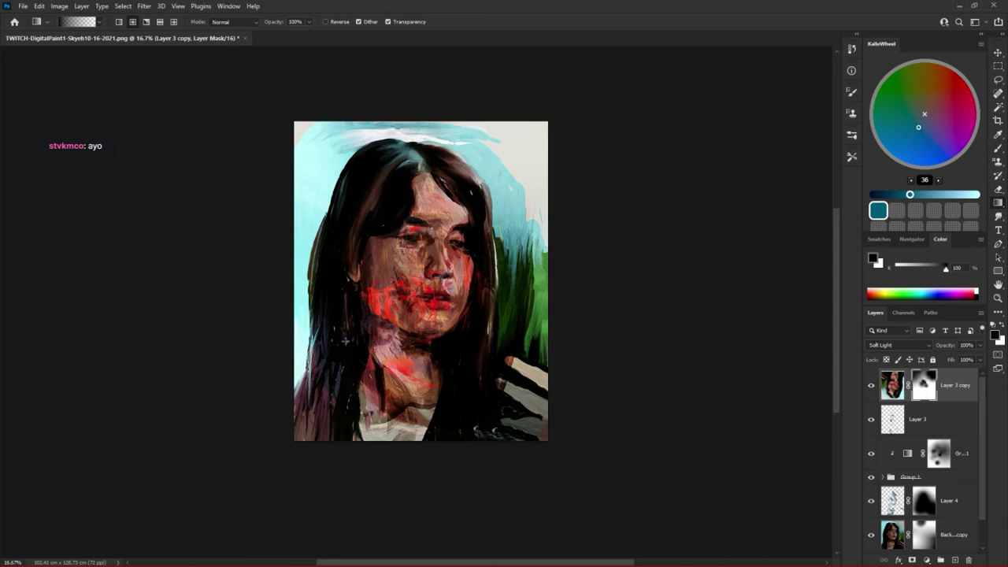
{"action": "left_click_drag", "start_coordinate": [317, 397], "coordinate": [310, 441]}
{"action": "left_click_drag", "start_coordinate": [342, 290], "coordinate": [341, 254]}
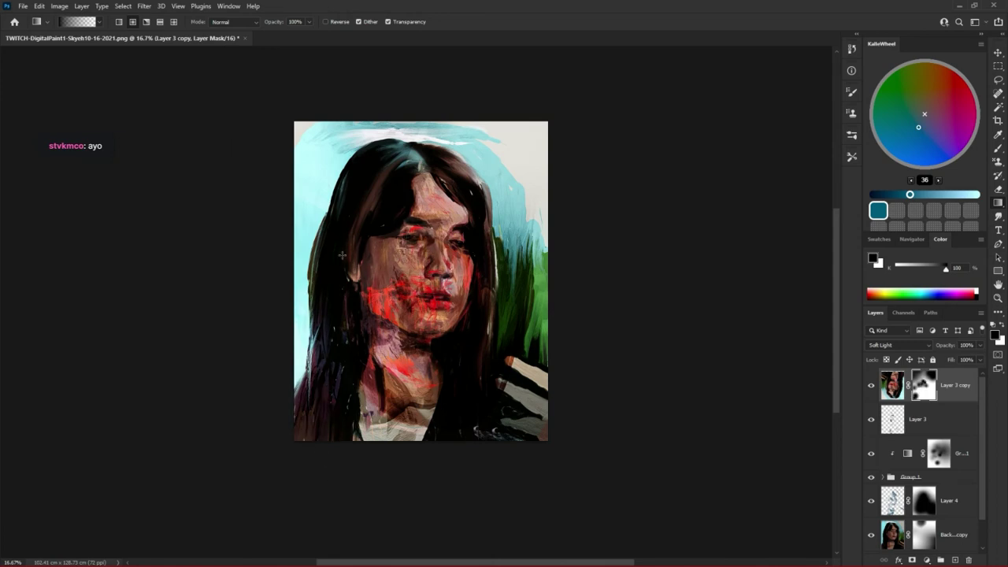
{"action": "mouse_move", "coordinate": [380, 397]}
{"action": "left_mouse_down"}
{"action": "mouse_move", "coordinate": [388, 367]}
{"action": "mouse_move", "coordinate": [371, 408]}
{"action": "left_mouse_up"}
- Restore some of the overlay on the cheek with a white gradient, and hide it over the hand and grass with black gradients
{"action": "key", "text": "x"}
{"action": "left_click_drag", "start_coordinate": [395, 259], "coordinate": [397, 276]}
{"action": "key", "text": "x"}
{"action": "left_click_drag", "start_coordinate": [521, 337], "coordinate": [532, 488]}
{"action": "left_click_drag", "start_coordinate": [542, 395], "coordinate": [538, 464]}
{"action": "left_click_drag", "start_coordinate": [537, 351], "coordinate": [545, 270]}
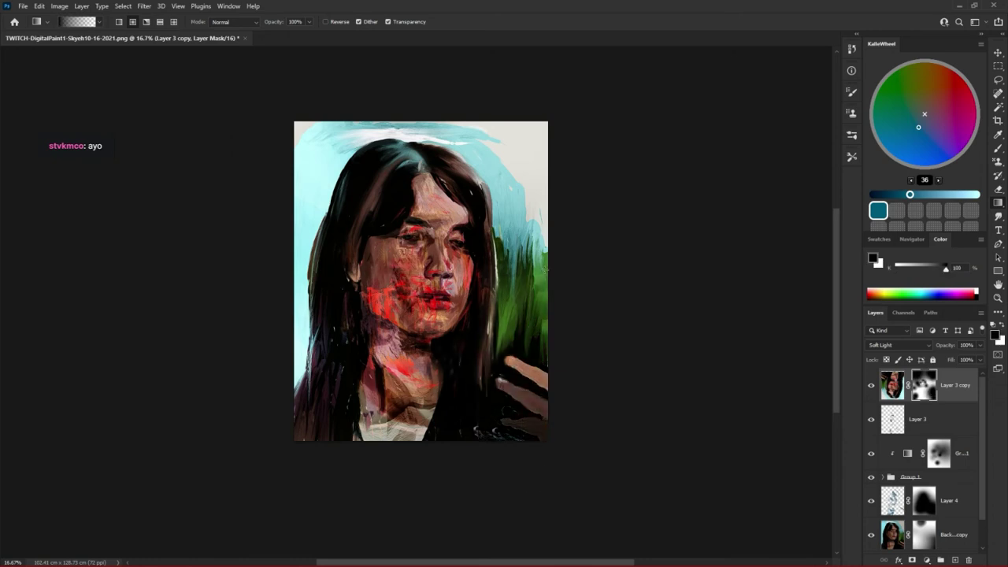
- Compare the portrait with and without Layer 3 copy, and examine it both from afar and close up
{"action": "left_click", "coordinate": [870, 385]}
{"action": "left_click", "coordinate": [870, 385]}
{"action": "left_click", "coordinate": [975, 395]}
{"action": "left_click", "coordinate": [545, 343], "text": "ctrl+alt"}
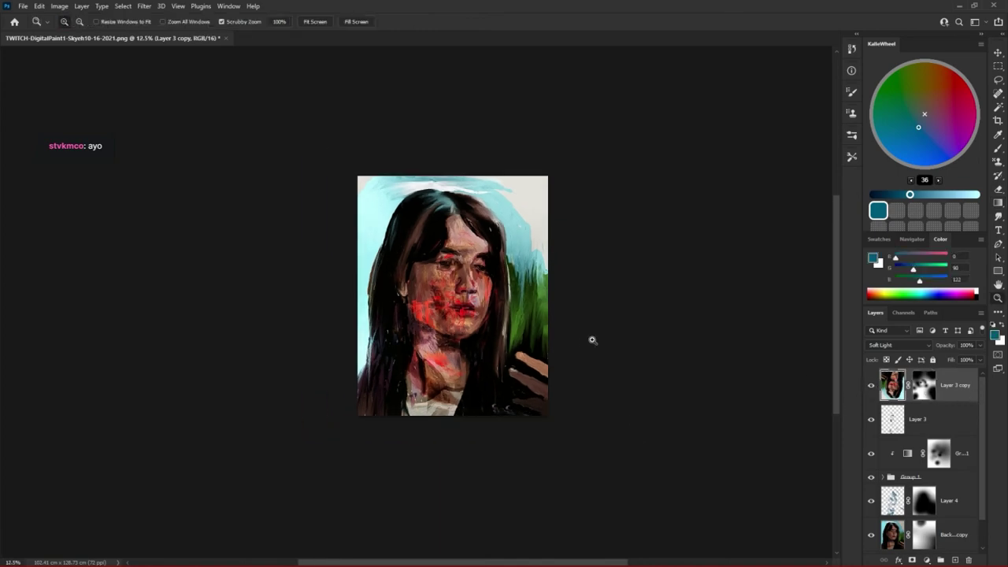
{"action": "left_click", "coordinate": [463, 348], "text": "ctrl"}
{"action": "left_click", "coordinate": [463, 349], "text": "ctrl"}
{"action": "left_click", "coordinate": [464, 349]}
{"action": "left_click", "coordinate": [464, 349]}
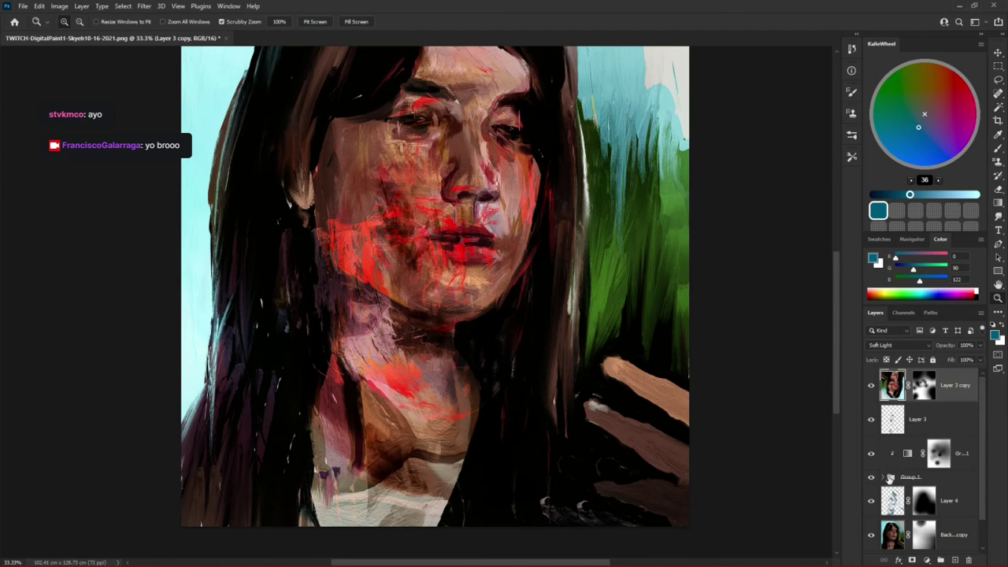
- Expand Group 1 and compare the effect of Layer 2 and Layer 2 copy by toggling their visibility
{"action": "left_click", "coordinate": [883, 478]}
{"action": "left_click", "coordinate": [912, 503]}
{"action": "key", "text": "ctrl+minus"}
{"action": "left_click", "coordinate": [911, 537]}
{"action": "left_click", "coordinate": [871, 434]}
{"action": "left_click", "coordinate": [871, 434]}
{"action": "key", "text": "b"}
{"action": "left_click", "coordinate": [872, 398]}
{"action": "left_click", "coordinate": [871, 398]}
- Show Layer 2 copy in Group 1 and erase part of its red strokes along the jaw and neck
{"action": "left_click", "coordinate": [925, 402]}
{"action": "left_click", "coordinate": [39, 6]}
{"action": "left_click", "coordinate": [346, 3]}
{"action": "key", "text": "ctrl+z"}
{"action": "key", "text": "r"}
{"action": "left_click_drag", "start_coordinate": [372, 237], "coordinate": [364, 288]}
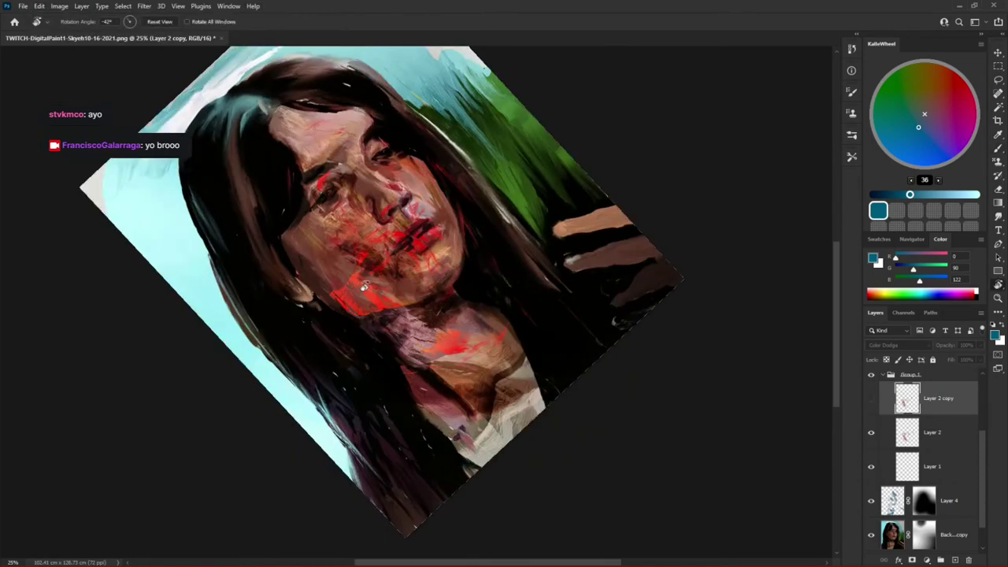
{"action": "left_click", "coordinate": [164, 22]}
{"action": "key", "text": "e"}
{"action": "left_click", "coordinate": [872, 400]}
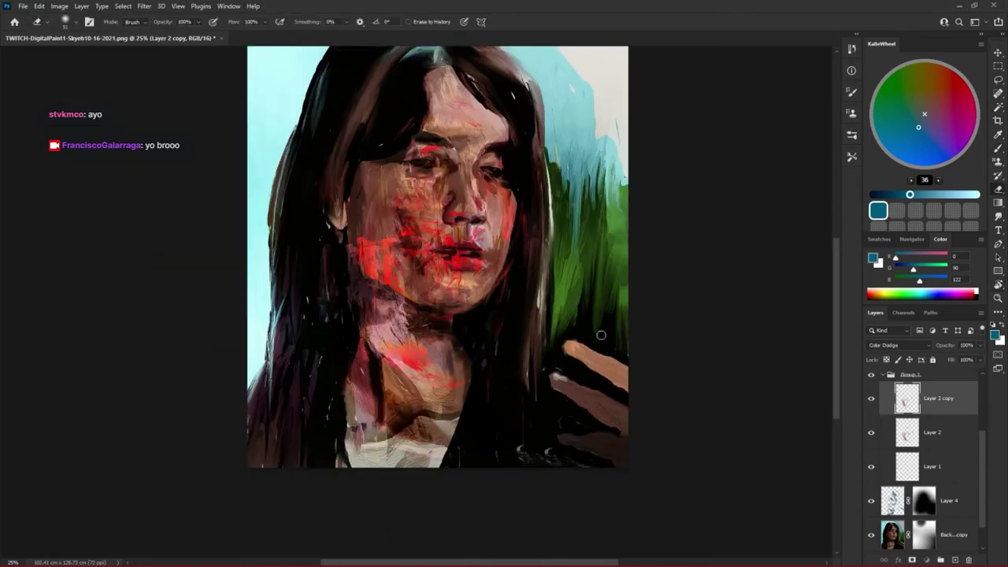
{"action": "left_click_drag", "start_coordinate": [364, 309], "coordinate": [392, 355]}
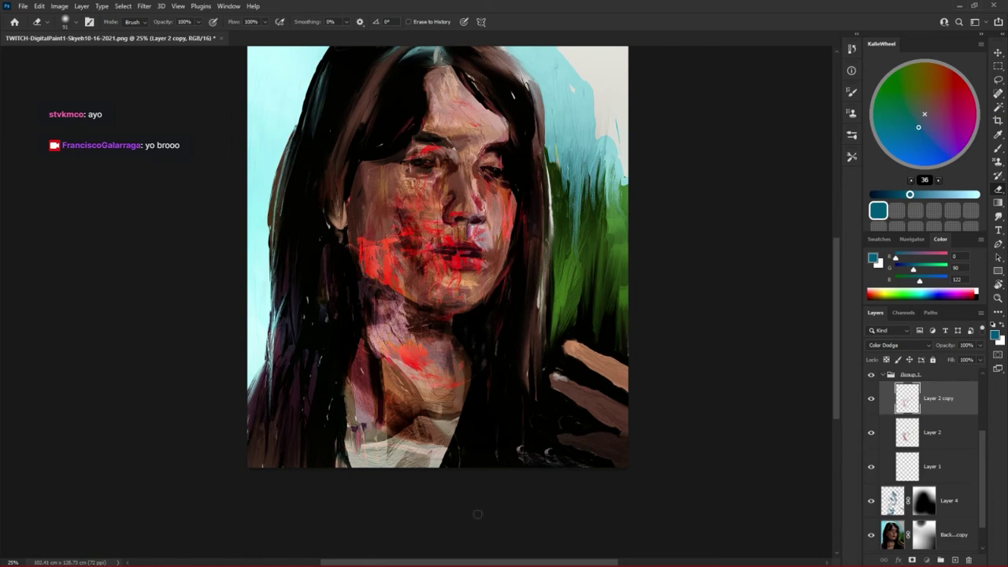
{"action": "key", "text": "alt+bracketleft"}
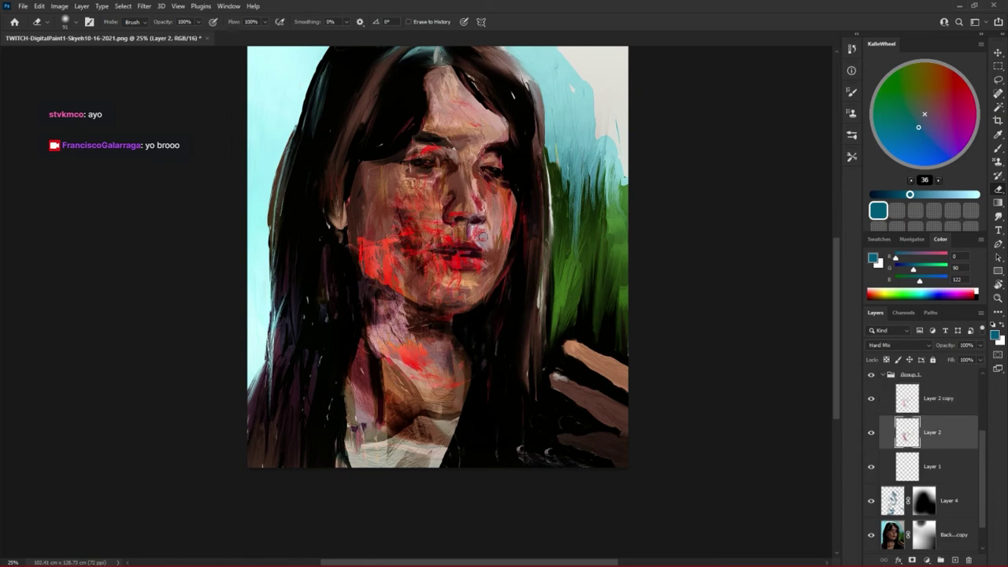
- Duplicate every layer from Layer 3 copy down to the Background and merge the duplicates into one layer on top
{"action": "key", "text": "c"}
{"action": "mouse_move", "coordinate": [500, 218]}
{"action": "left_mouse_down"}
{"action": "mouse_move", "coordinate": [509, 299]}
{"action": "mouse_move", "coordinate": [464, 291]}
{"action": "left_mouse_up"}
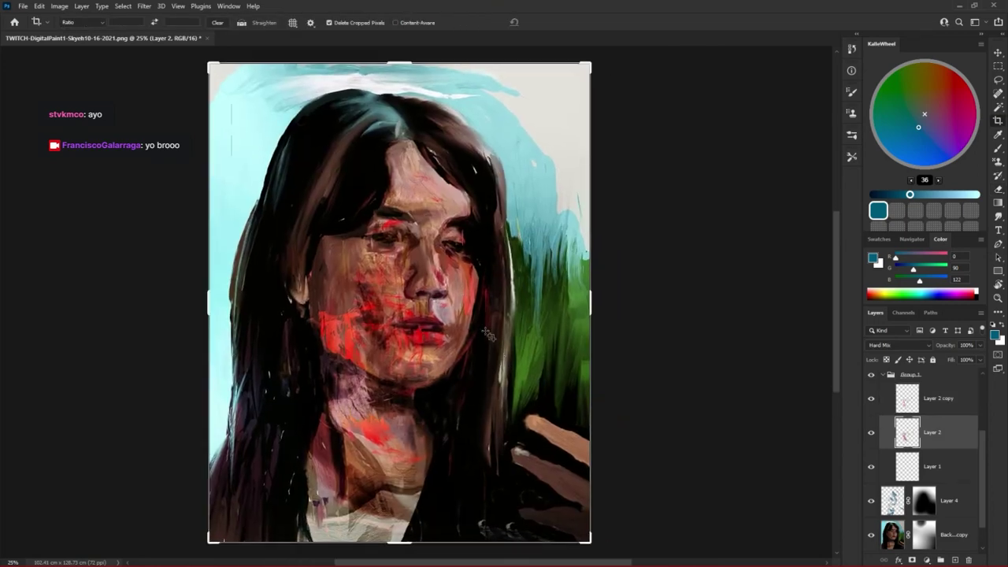
{"action": "key", "text": "z"}
{"action": "left_click", "coordinate": [486, 365], "text": "alt"}
{"action": "key", "text": "alt+bracketright"}
{"action": "key", "text": "alt+bracketright"}
{"action": "left_click", "coordinate": [883, 375]}
{"action": "left_click", "coordinate": [927, 387]}
{"action": "left_click", "coordinate": [951, 532], "text": "shift"}
{"action": "scroll", "coordinate": [944, 435], "scroll_direction": "up", "scroll_amount": 2}
{"action": "left_click", "coordinate": [955, 388]}
{"action": "scroll", "coordinate": [955, 441], "scroll_direction": "down", "scroll_amount": 2}
{"action": "left_click", "coordinate": [941, 538], "text": "shift"}
{"action": "key", "text": "ctrl+j"}
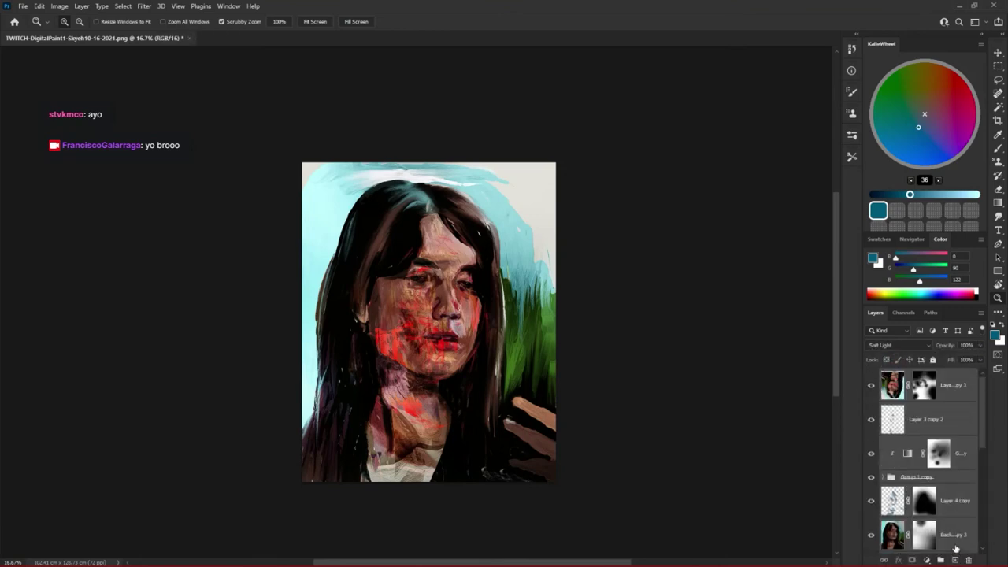
{"action": "key", "text": "ctrl+e"}
- Distort the merged portrait layer with the Polar Coordinates filter and compare it with the undistorted version
{"action": "left_click", "coordinate": [144, 6]}
{"action": "mouse_move", "coordinate": [228, 160]}
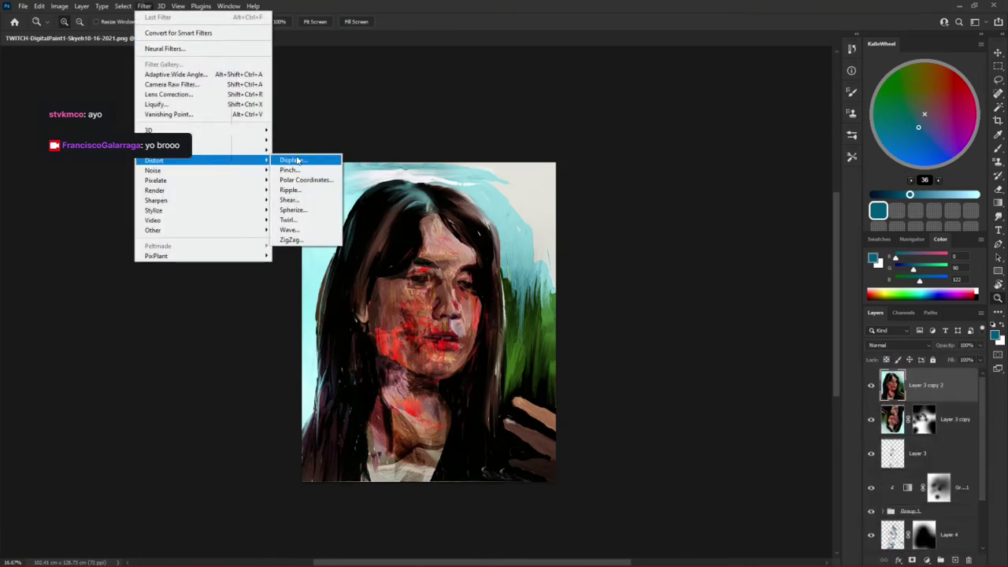
{"action": "left_click", "coordinate": [325, 184]}
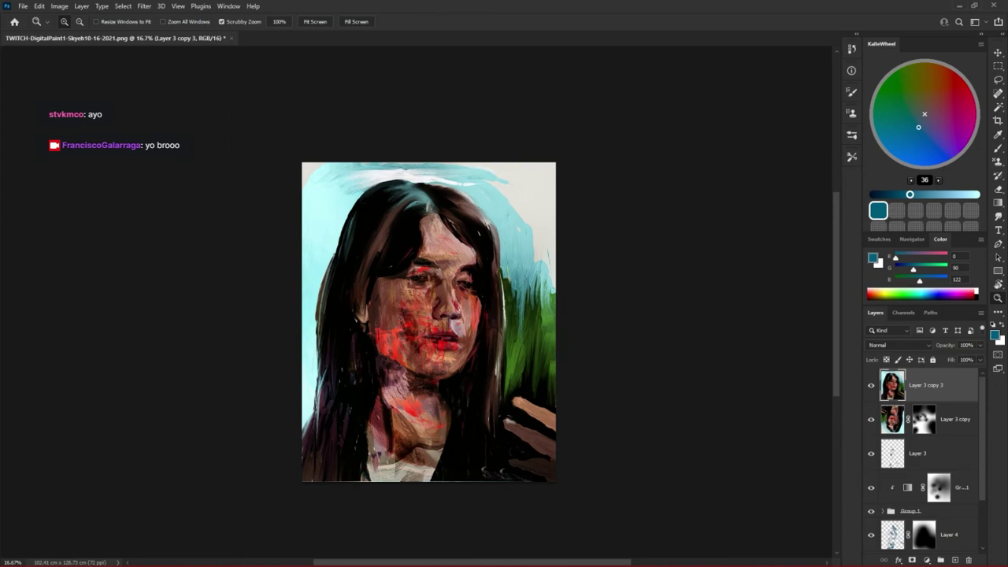
{"action": "key", "text": "v"}
{"action": "key", "text": "ctrl+z"}
{"action": "key", "text": "ctrl+shift+z"}
- Examine the swirled paint texture close up and rename its layer LIKE LOL
{"action": "key", "text": "z"}
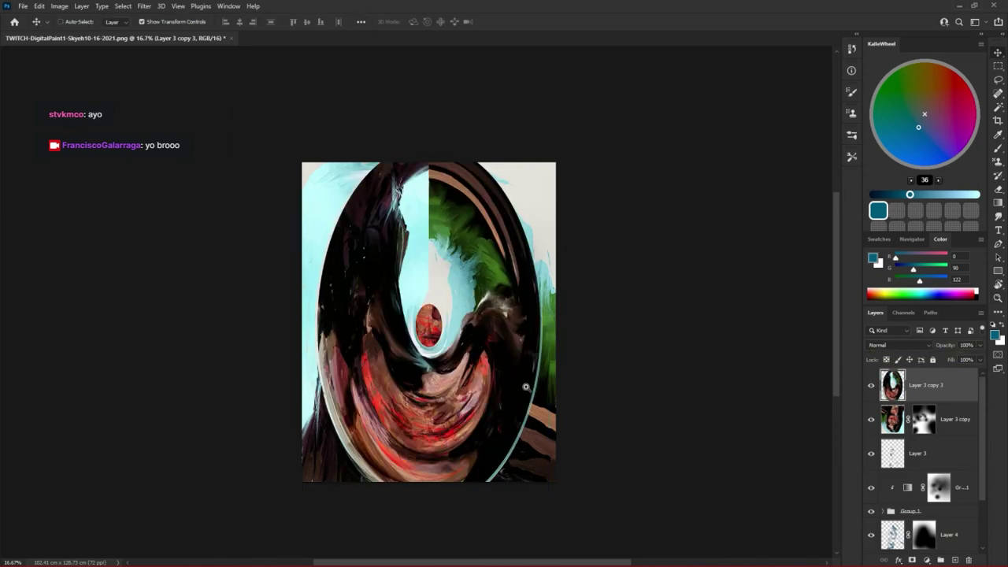
{"action": "left_click", "coordinate": [525, 386]}
{"action": "left_click", "coordinate": [453, 426]}
{"action": "left_click", "coordinate": [448, 431]}
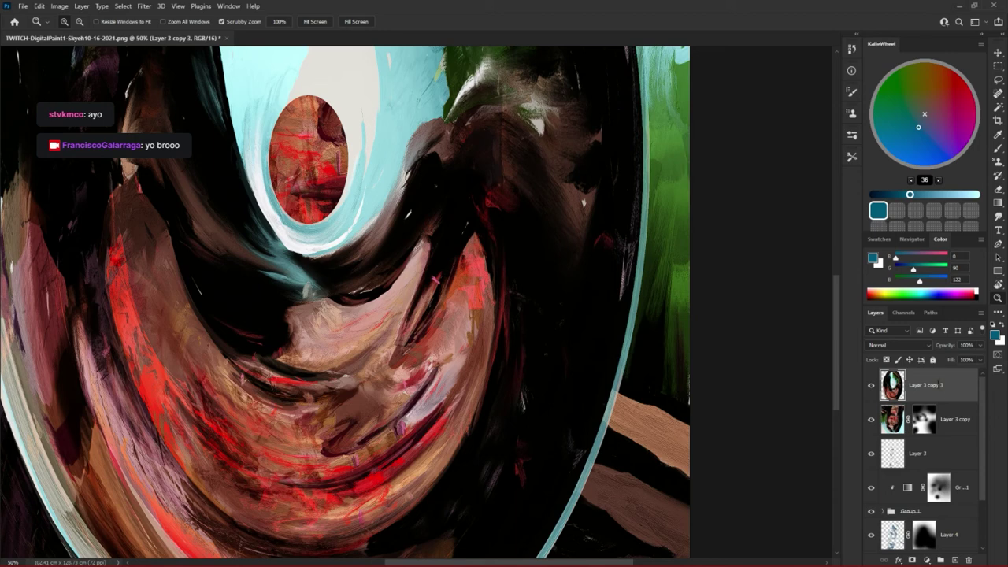
{"action": "key", "text": "Return"}
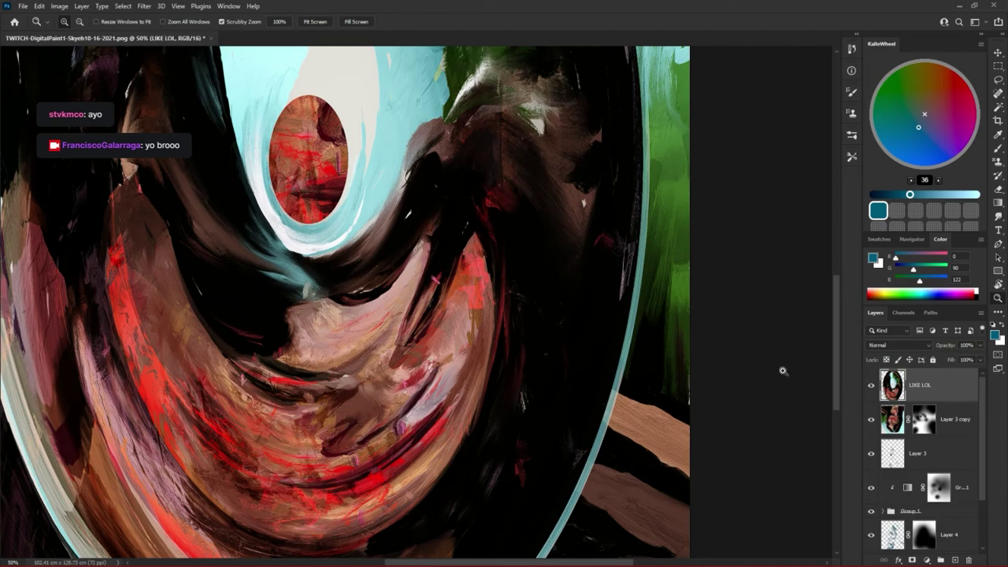
- Try the Color blend mode on the LIKE LOL layer
{"action": "left_click", "coordinate": [896, 346]}
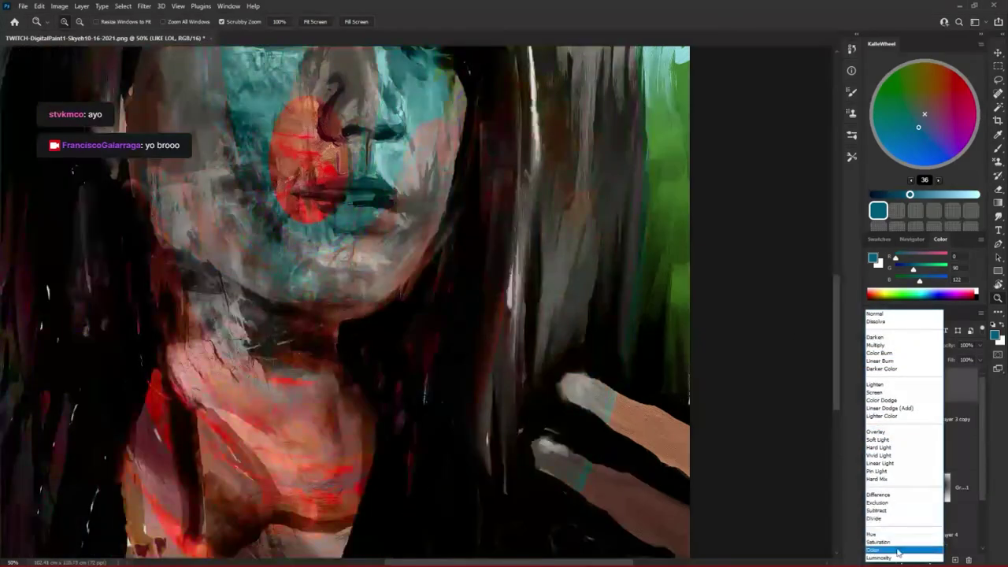
{"action": "left_click", "coordinate": [897, 551]}
{"action": "key", "text": "ctrl+minus"}
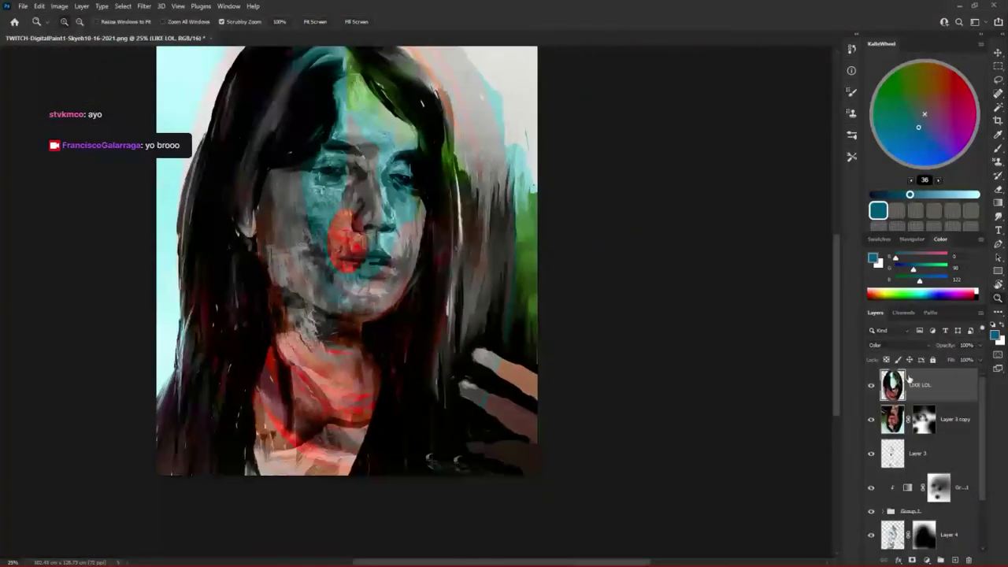
- With LIKE LOL hidden, compare the portrait with and without Group 1 and lower the group's opacity to 75%
{"action": "left_click", "coordinate": [923, 456]}
{"action": "scroll", "coordinate": [923, 457], "scroll_direction": "down", "scroll_amount": 3}
{"action": "left_click", "coordinate": [871, 445]}
{"action": "left_click", "coordinate": [871, 444]}
{"action": "left_click", "coordinate": [929, 444]}
{"action": "left_click_drag", "start_coordinate": [968, 360], "coordinate": [964, 359]}
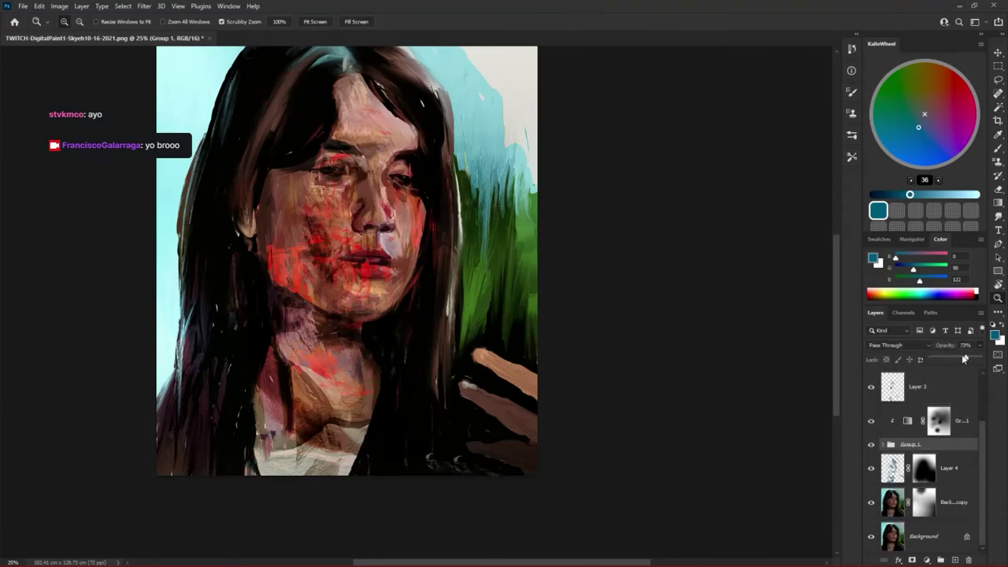
{"action": "left_click_drag", "start_coordinate": [851, 332], "coordinate": [889, 387]}
- Show the LIKE LOL layer and set its blend mode to Normal
{"action": "scroll", "coordinate": [930, 388], "scroll_direction": "up", "scroll_amount": 2}
{"action": "left_click", "coordinate": [928, 386]}
{"action": "left_click", "coordinate": [871, 385]}
{"action": "key", "text": "v"}
{"action": "left_click", "coordinate": [906, 346]}
{"action": "left_click", "coordinate": [902, 315]}
- Flip LIKE LOL to -100% width and height and reposition it over the canvas
{"action": "left_click_drag", "start_coordinate": [573, 302], "coordinate": [264, 315]}
{"action": "left_click_drag", "start_coordinate": [389, 389], "coordinate": [386, 330]}
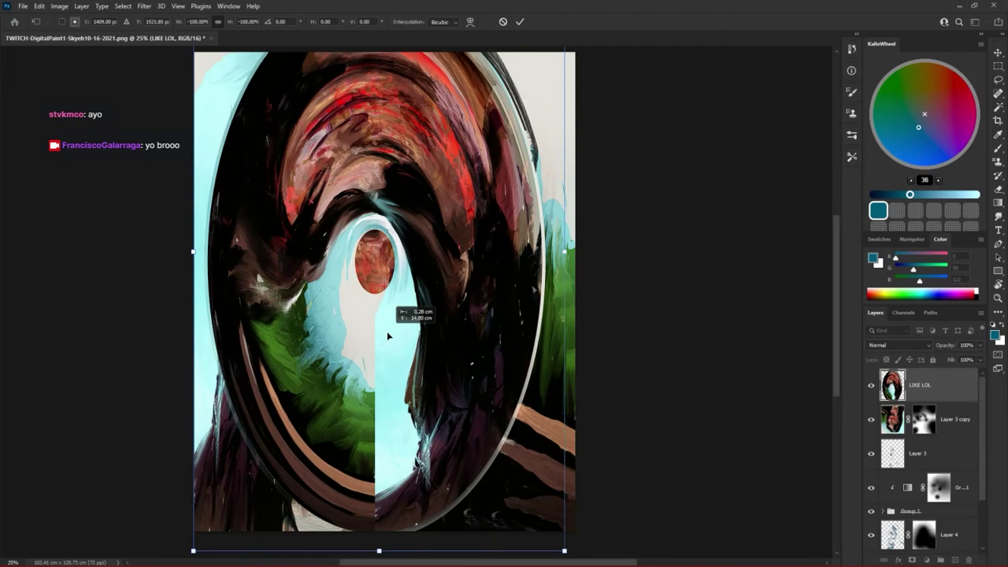
{"action": "key", "text": "Return"}
- Shift the hue of LIKE LOL with Hue/Saturation so its reds turn teal and its greens turn purple
{"action": "key", "text": "z"}
{"action": "left_click", "coordinate": [415, 342], "text": "alt"}
{"action": "key", "text": "ctrl+u"}
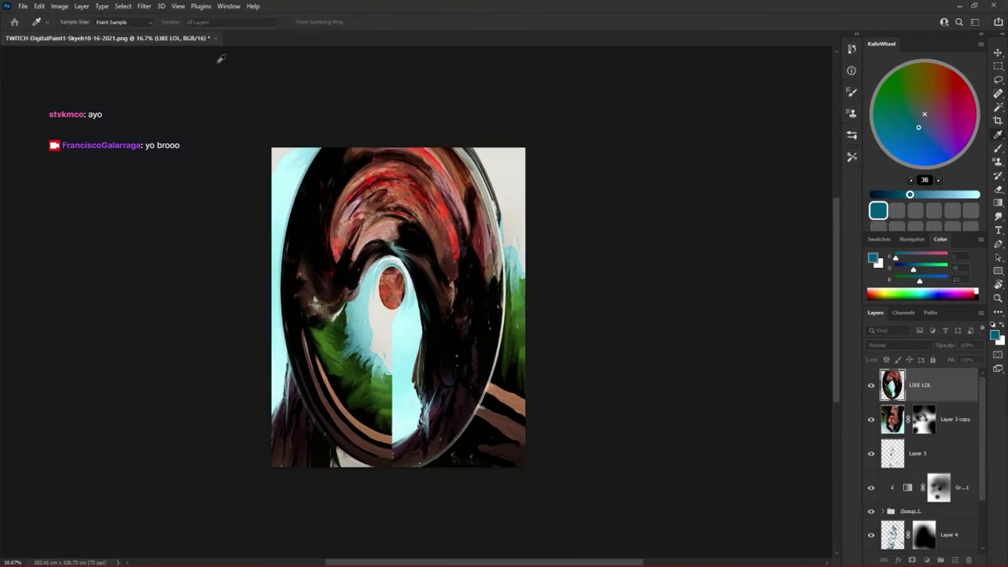
{"action": "key", "text": "Return"}
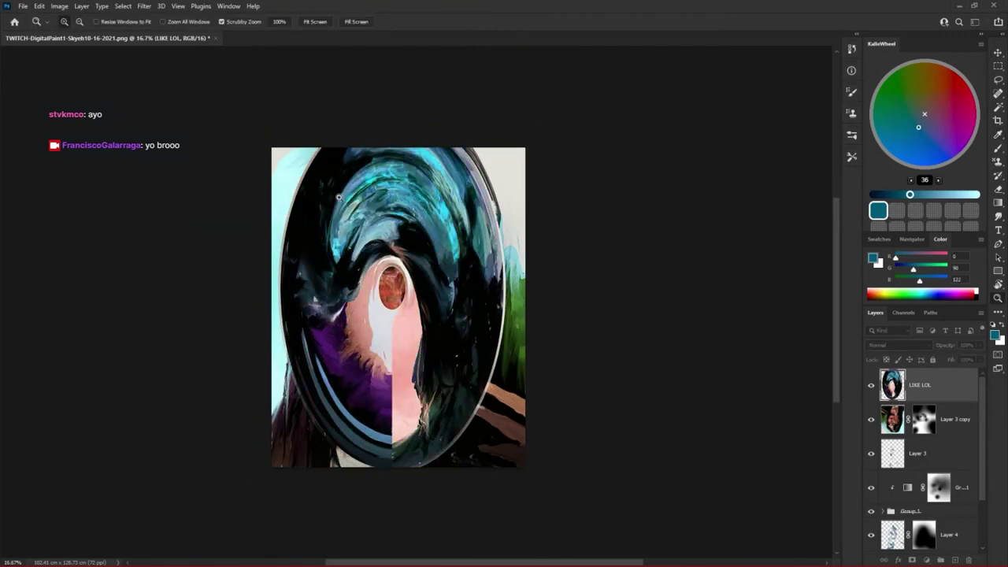
- Adjust the blending options of LIKE LOL so only scattered dark brush marks of it remain over the portrait
{"action": "left_click", "coordinate": [899, 560]}
{"action": "left_click", "coordinate": [916, 460]}
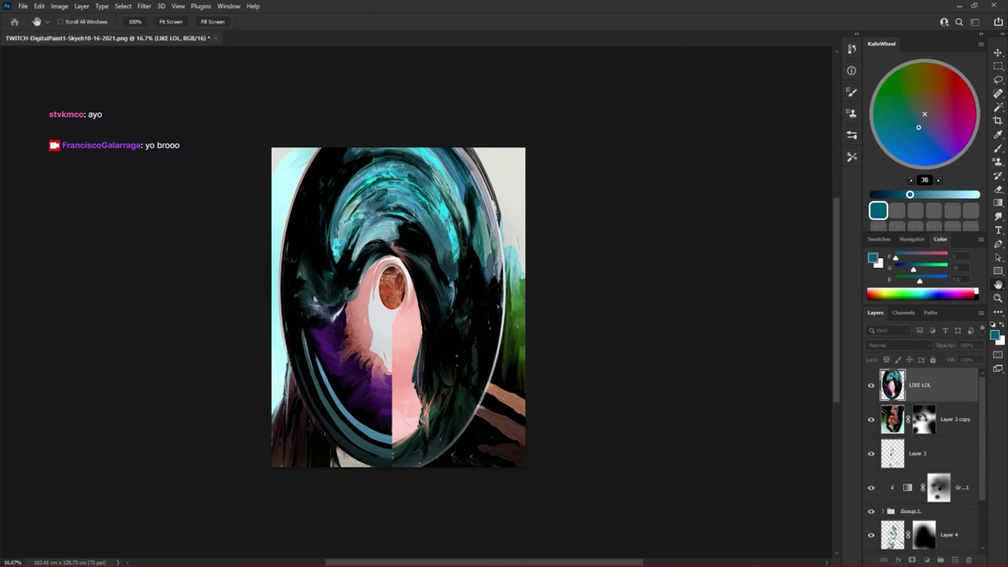
{"action": "left_click_drag", "start_coordinate": [551, 370], "coordinate": [457, 370]}
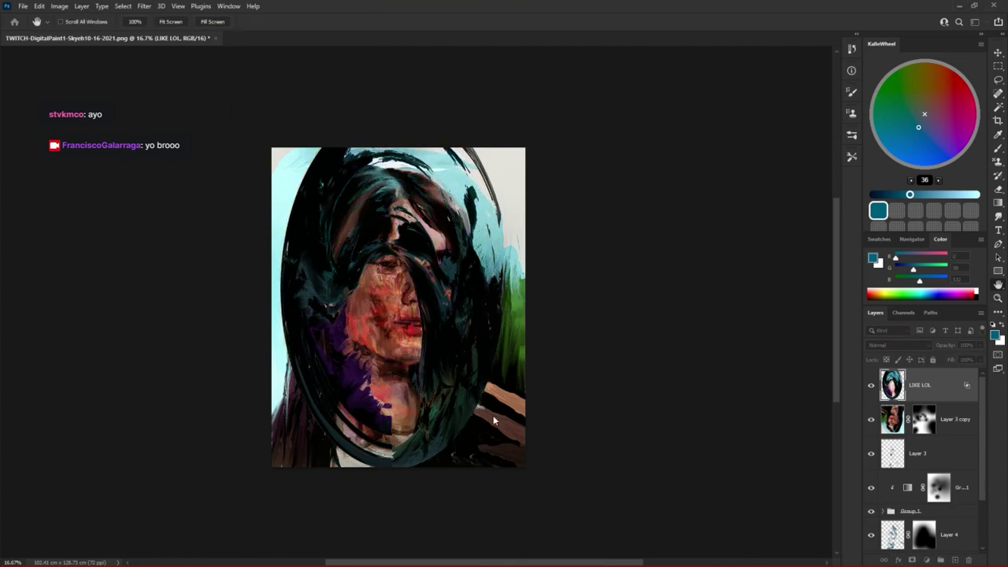
{"action": "left_click_drag", "start_coordinate": [418, 370], "coordinate": [433, 370]}
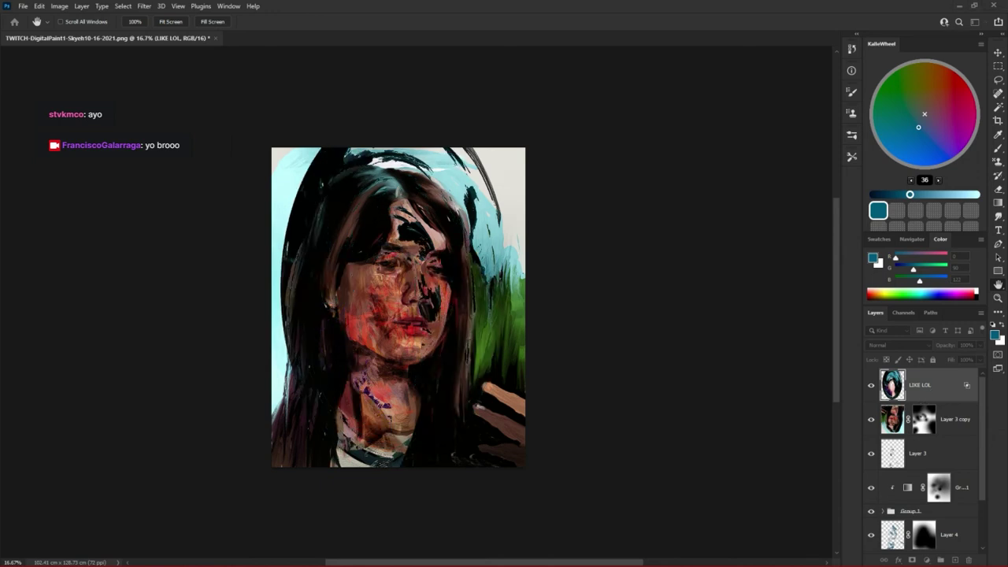
{"action": "key", "text": "z"}
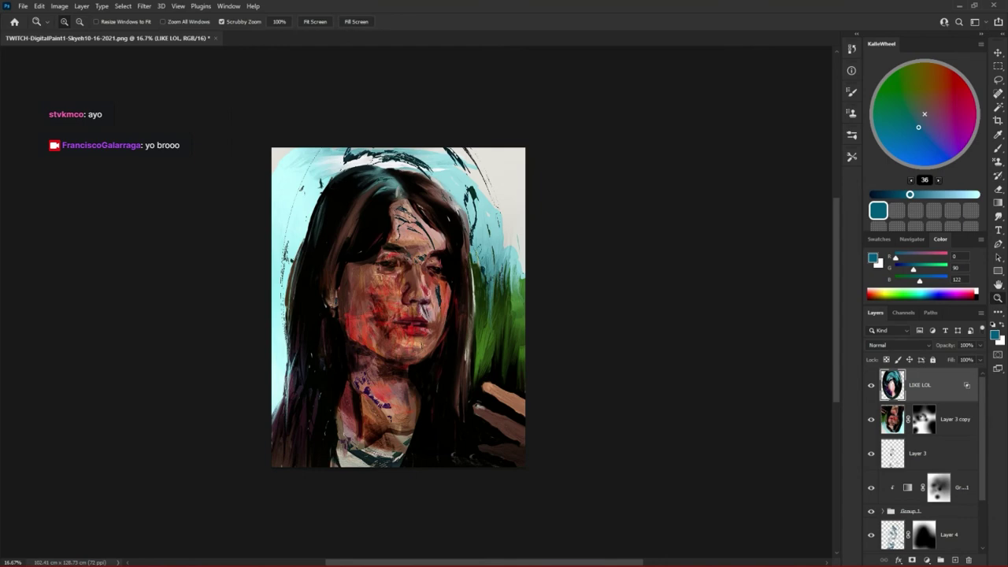
- Reposition the LIKE LOL layer over the portrait
{"action": "left_click", "coordinate": [442, 268]}
{"action": "key", "text": "v"}
{"action": "left_click_drag", "start_coordinate": [402, 123], "coordinate": [405, 197]}
{"action": "key", "text": "ctrl+minus"}
- Rework the blending options of LIKE LOL so it tints the hair, face and neck blue with yellow accents
{"action": "left_click", "coordinate": [899, 560]}
{"action": "left_click", "coordinate": [936, 458]}
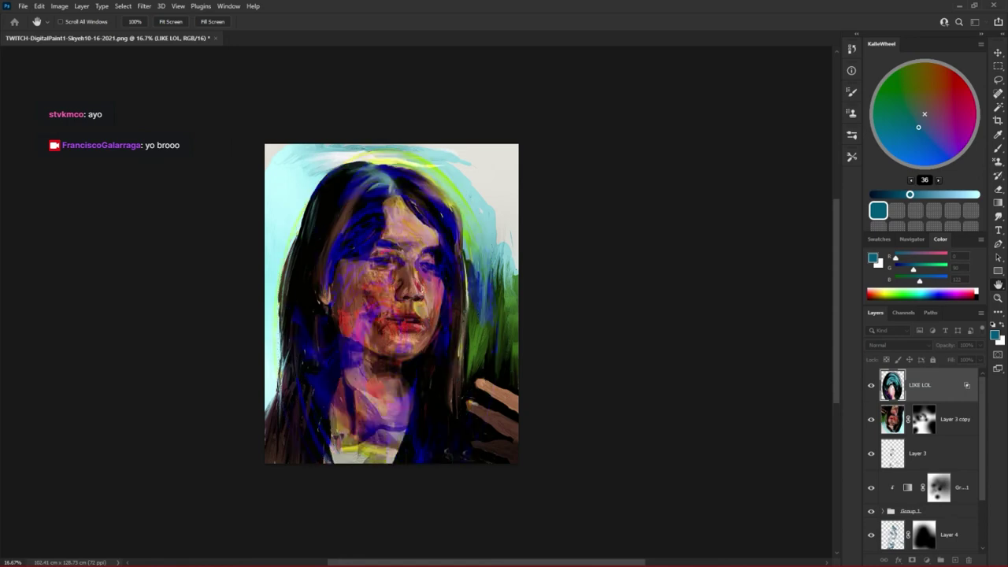
{"action": "key", "text": "v"}
{"action": "key", "text": "z"}
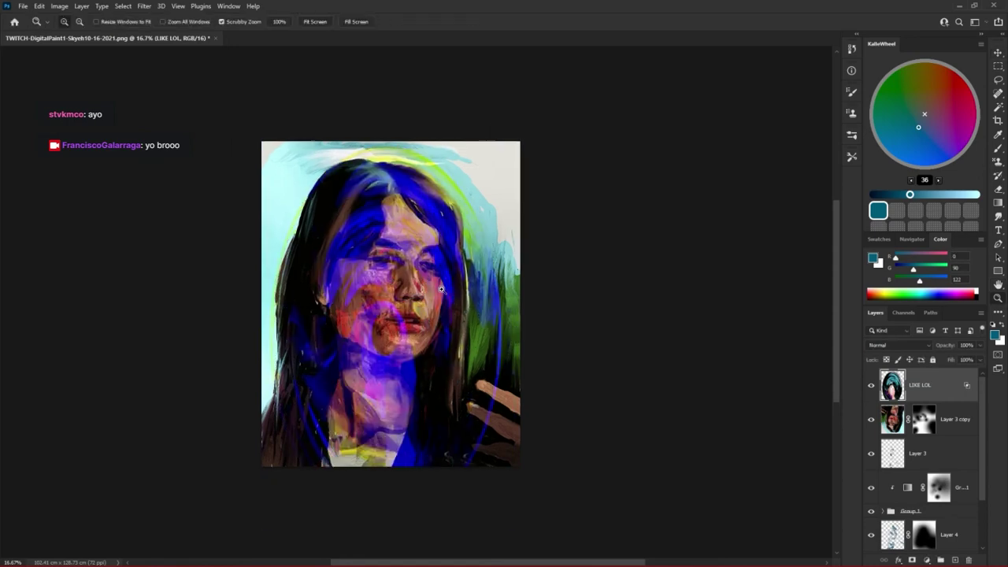
- Refine the blending options of LIKE LOL to remove its blue tint from the darkest hair and background areas
{"action": "left_click", "coordinate": [441, 287]}
{"action": "key", "text": "b"}
{"action": "key", "text": "v"}
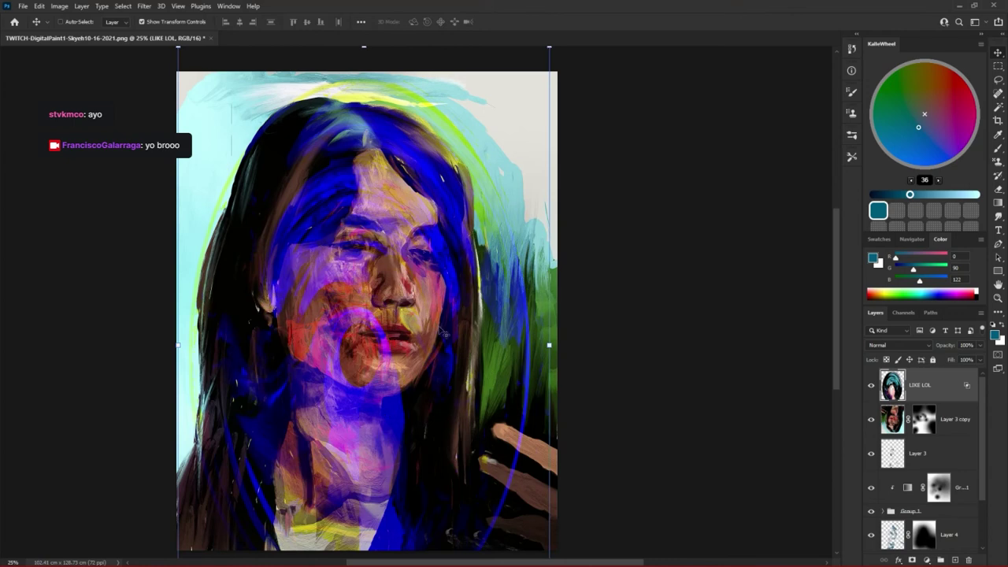
{"action": "left_click", "coordinate": [900, 558]}
{"action": "left_click", "coordinate": [924, 460]}
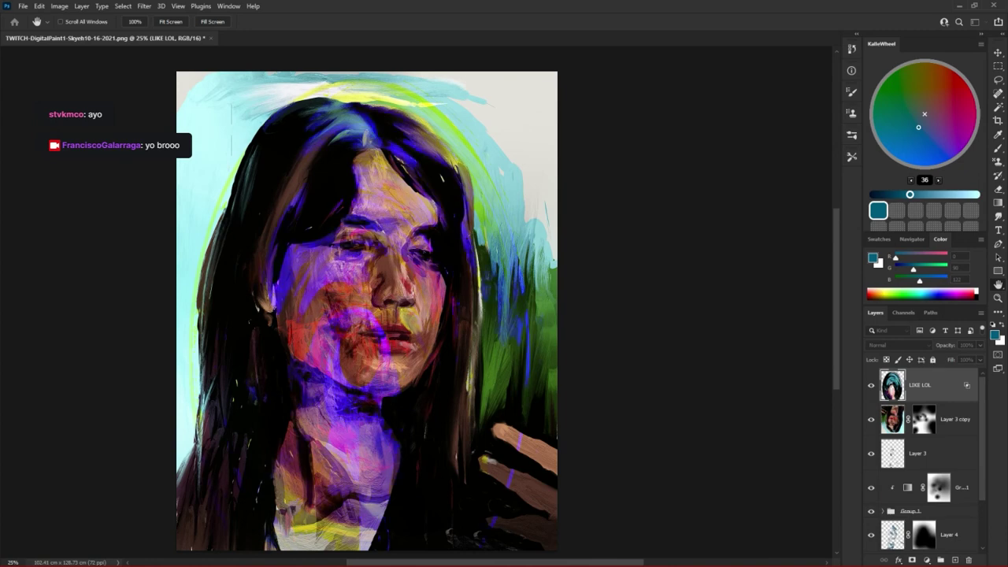
{"action": "key", "text": "Return"}
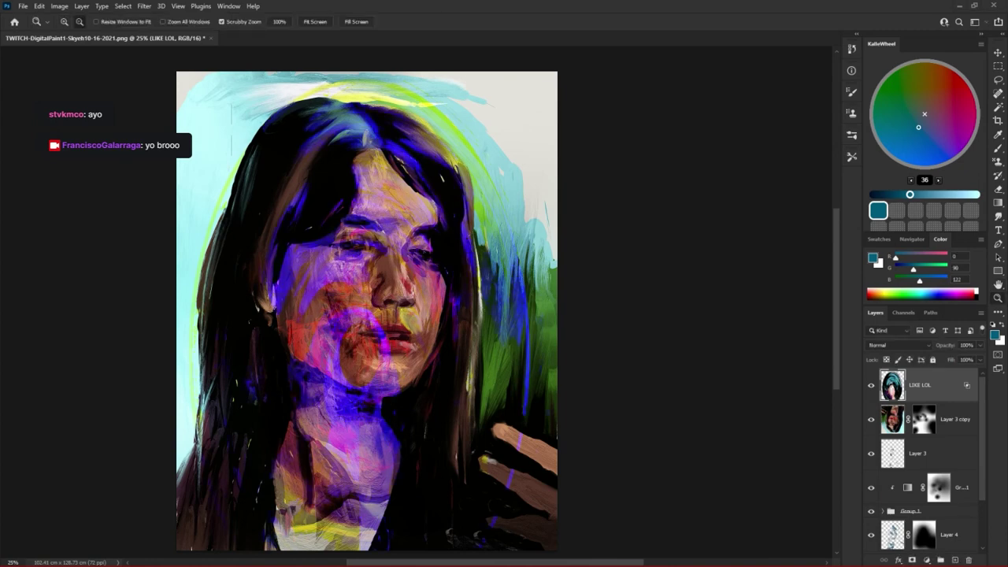
- Move LIKE LOL up and to the left across the portrait, checking it at different zoom levels
{"action": "left_click", "coordinate": [371, 299], "text": "alt"}
{"action": "left_click_drag", "start_coordinate": [408, 227], "coordinate": [390, 341]}
{"action": "left_click_drag", "start_coordinate": [397, 447], "coordinate": [412, 285]}
{"action": "left_click", "coordinate": [448, 336], "text": "alt"}
{"action": "left_click_drag", "start_coordinate": [404, 335], "coordinate": [398, 355]}
{"action": "left_click_drag", "start_coordinate": [418, 401], "coordinate": [423, 400]}
- Set LIKE LOL's blend mode to Saturation, shift it slightly down, and compare the portrait with and without Layer 3 copy
{"action": "left_click", "coordinate": [898, 345]}
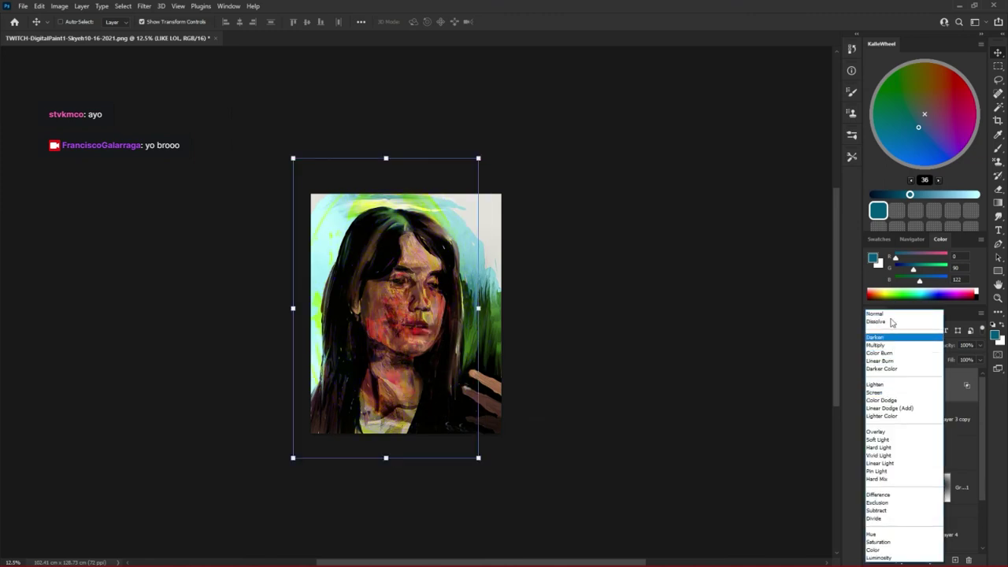
{"action": "left_click", "coordinate": [890, 542]}
{"action": "left_click_drag", "start_coordinate": [430, 389], "coordinate": [443, 415]}
{"action": "left_click", "coordinate": [871, 423]}
{"action": "left_click", "coordinate": [870, 422]}
{"action": "key", "text": "z"}
{"action": "left_click", "coordinate": [632, 361], "text": "alt"}
- Duplicate Background and its masked copy, merge the duplicates, and move the merged layer to the top of the stack
{"action": "scroll", "coordinate": [939, 528], "scroll_direction": "down", "scroll_amount": 3}
{"action": "left_click", "coordinate": [894, 497]}
{"action": "left_click", "coordinate": [954, 537], "text": "shift"}
{"action": "left_click_drag", "start_coordinate": [955, 538], "coordinate": [956, 559]}
{"action": "key", "text": "ctrl+e"}
{"action": "left_click_drag", "start_coordinate": [959, 508], "coordinate": [932, 372]}
{"action": "double_click", "coordinate": [479, 340]}
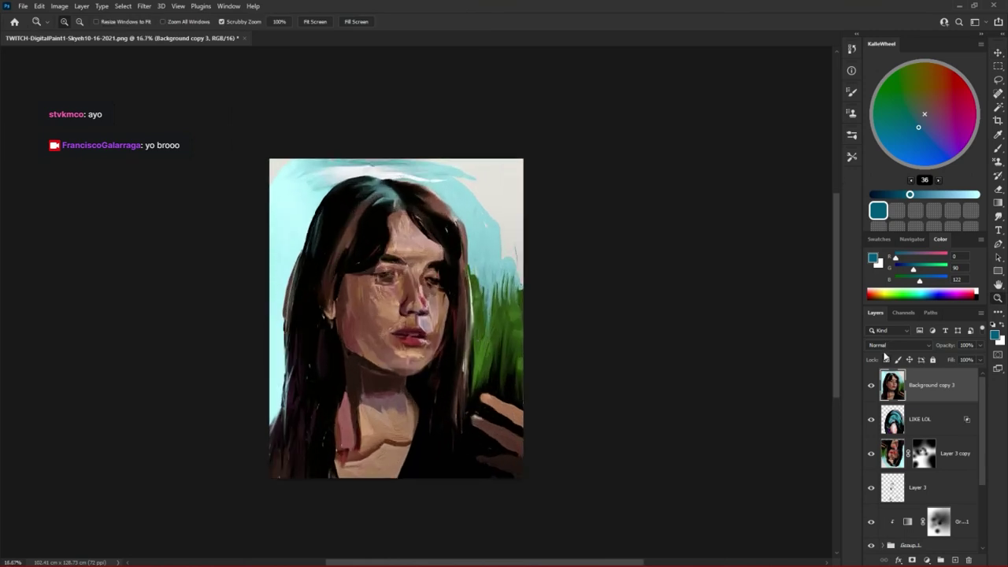
- Desaturate Background copy 3 to black and white
{"action": "left_click", "coordinate": [886, 345]}
{"action": "left_click", "coordinate": [743, 373]}
{"action": "key", "text": "ctrl+shift+u"}
- Set the input levels of Background copy 3 to 22, 1.45 and 195, and change its blend mode to Divide
{"action": "key", "text": "ctrl+l"}
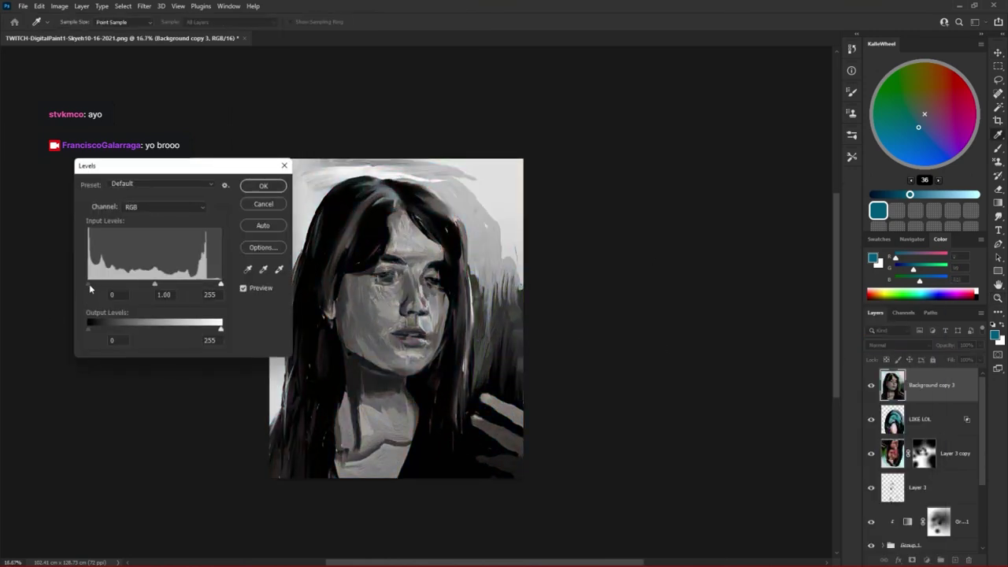
{"action": "left_click_drag", "start_coordinate": [89, 285], "coordinate": [100, 285]}
{"action": "left_click_drag", "start_coordinate": [221, 285], "coordinate": [133, 286]}
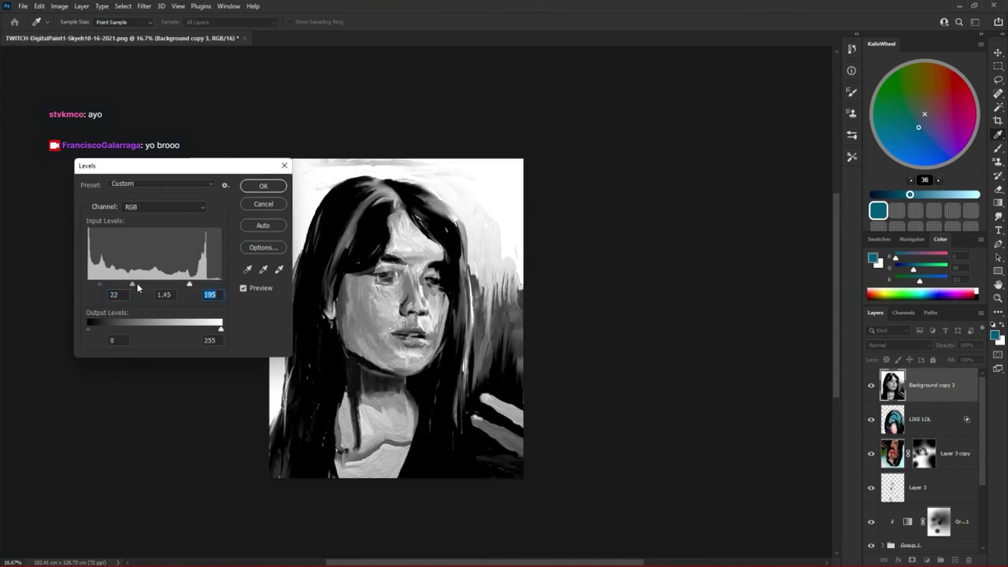
{"action": "key", "text": "Return"}
{"action": "left_click", "coordinate": [892, 347]}
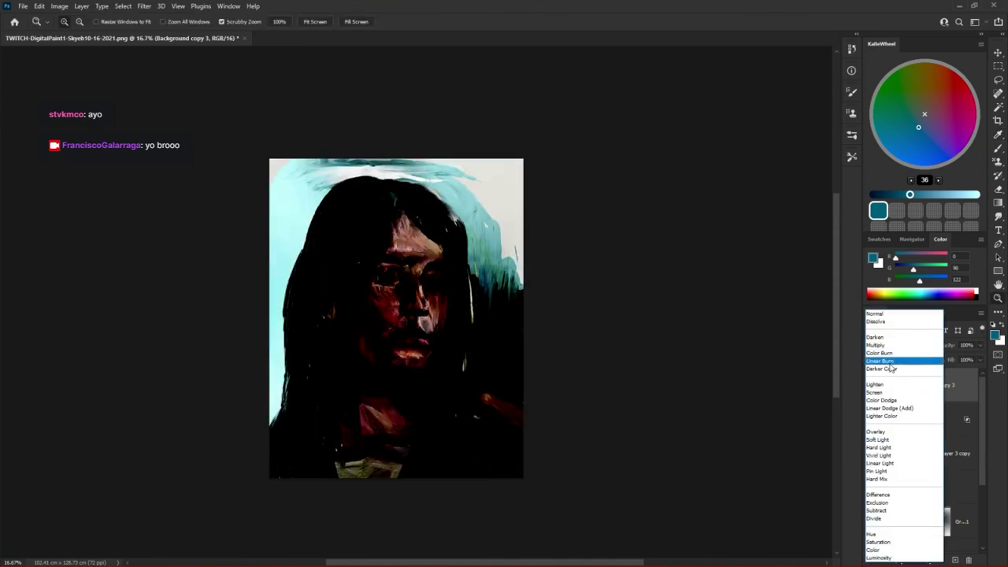
{"action": "left_click", "coordinate": [884, 518]}
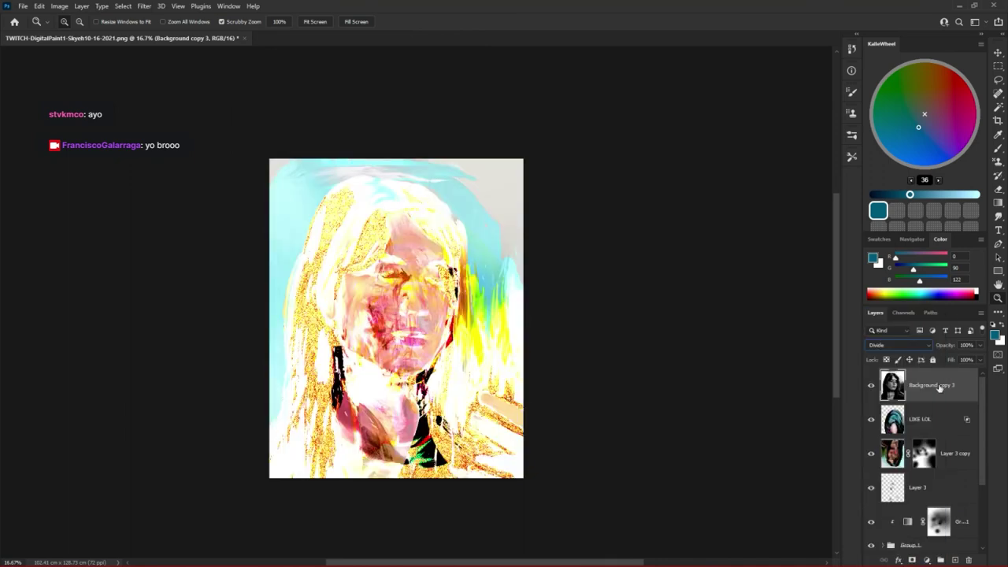
- Duplicate the whole layer stack below and including Background copy 3, and merge the duplicates into a single layer
{"action": "scroll", "coordinate": [959, 430], "scroll_direction": "down", "scroll_amount": 3}
{"action": "left_click", "coordinate": [949, 539], "text": "shift"}
{"action": "left_click_drag", "start_coordinate": [950, 539], "coordinate": [955, 560]}
{"action": "key", "text": "ctrl+r"}
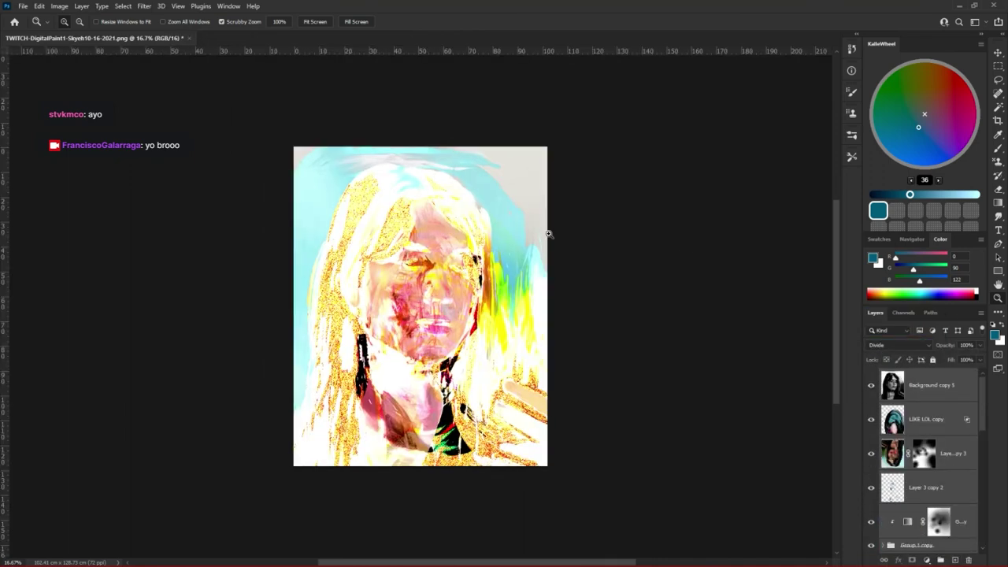
{"action": "key", "text": "ctrl+e"}
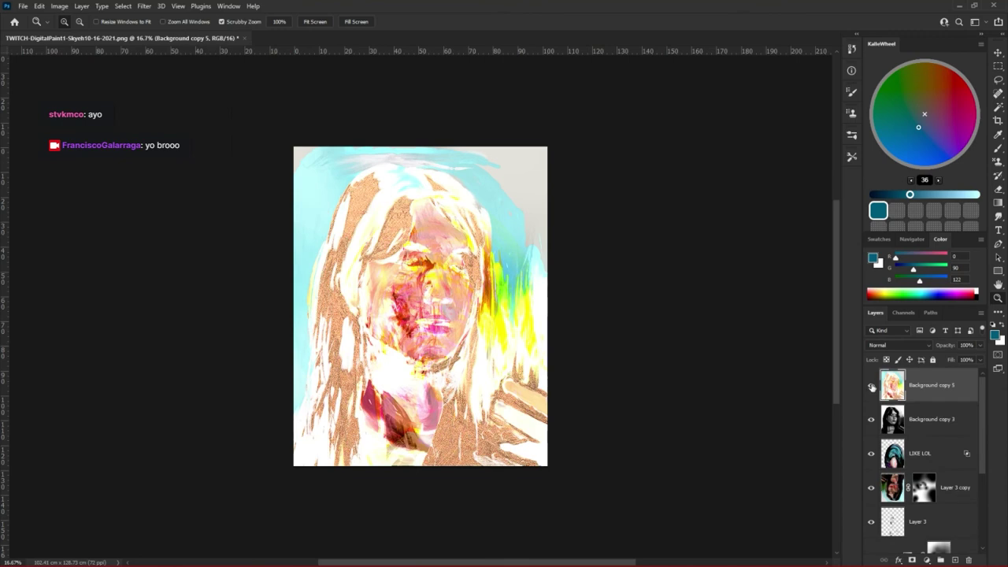
- Hide Background copy 3 and move the merged bright layer between Layer 3 copy and Layer 3
{"action": "scroll", "coordinate": [929, 421], "scroll_direction": "down", "scroll_amount": 2}
{"action": "scroll", "coordinate": [936, 403], "scroll_direction": "up", "scroll_amount": 2}
{"action": "left_click_drag", "start_coordinate": [937, 395], "coordinate": [941, 504]}
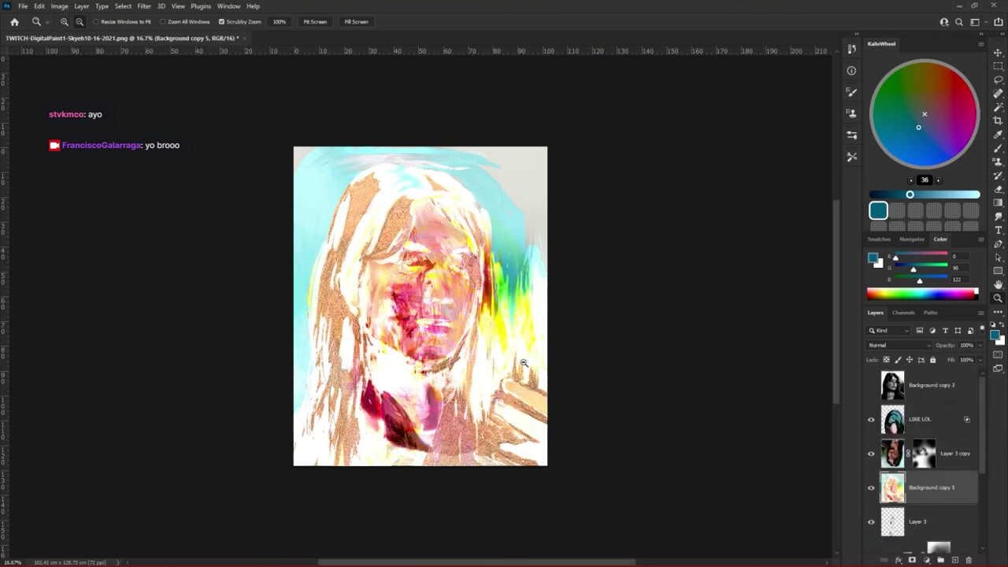
- Move Background copy 5 up the layer stack, above LIKE LOL and just below Background copy 3
{"action": "scroll", "coordinate": [524, 362], "scroll_direction": "down", "scroll_amount": 1}
{"action": "scroll", "coordinate": [951, 427], "scroll_direction": "down", "scroll_amount": 2}
{"action": "left_click_drag", "start_coordinate": [951, 423], "coordinate": [931, 519]}
{"action": "left_click_drag", "start_coordinate": [630, 379], "coordinate": [609, 287]}
{"action": "left_click_drag", "start_coordinate": [932, 510], "coordinate": [951, 403]}
{"action": "scroll", "coordinate": [951, 464], "scroll_direction": "up", "scroll_amount": 1}
{"action": "scroll", "coordinate": [947, 426], "scroll_direction": "up", "scroll_amount": 2}
- Adjust the advanced blending of Background copy 5 so only part of its tonal range blends over the painting
{"action": "left_click", "coordinate": [899, 560]}
{"action": "left_click", "coordinate": [930, 453]}
{"action": "left_click", "coordinate": [899, 559]}
{"action": "left_click", "coordinate": [927, 461]}
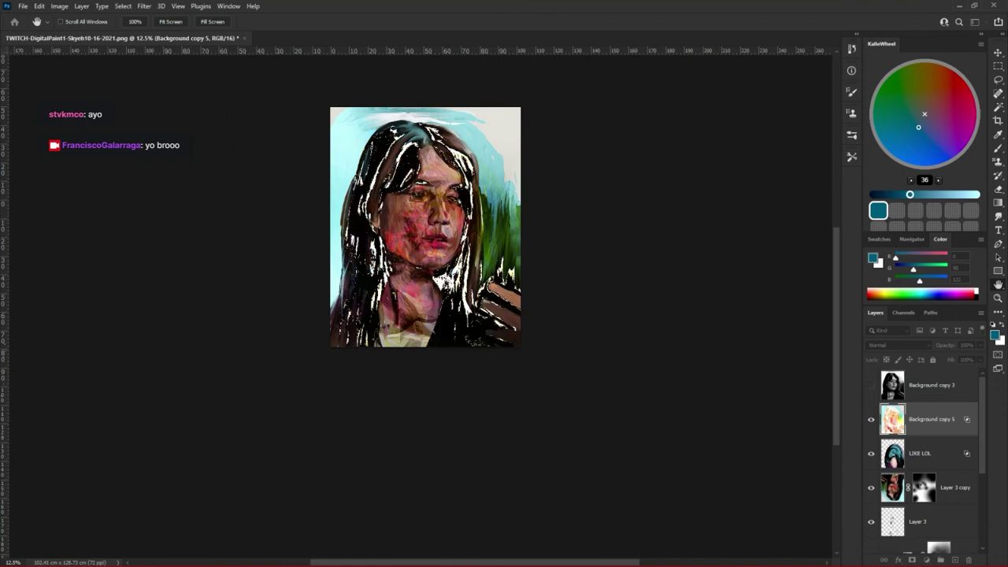
- Examine the texture of the blended Background copy 5 up close on the hair, face and neck
{"action": "key", "text": "z"}
{"action": "left_click", "coordinate": [461, 241]}
{"action": "left_click", "coordinate": [459, 239]}
{"action": "left_click", "coordinate": [459, 236]}
{"action": "left_click", "coordinate": [247, 271]}
{"action": "left_click", "coordinate": [247, 271]}
{"action": "left_click", "coordinate": [247, 272]}
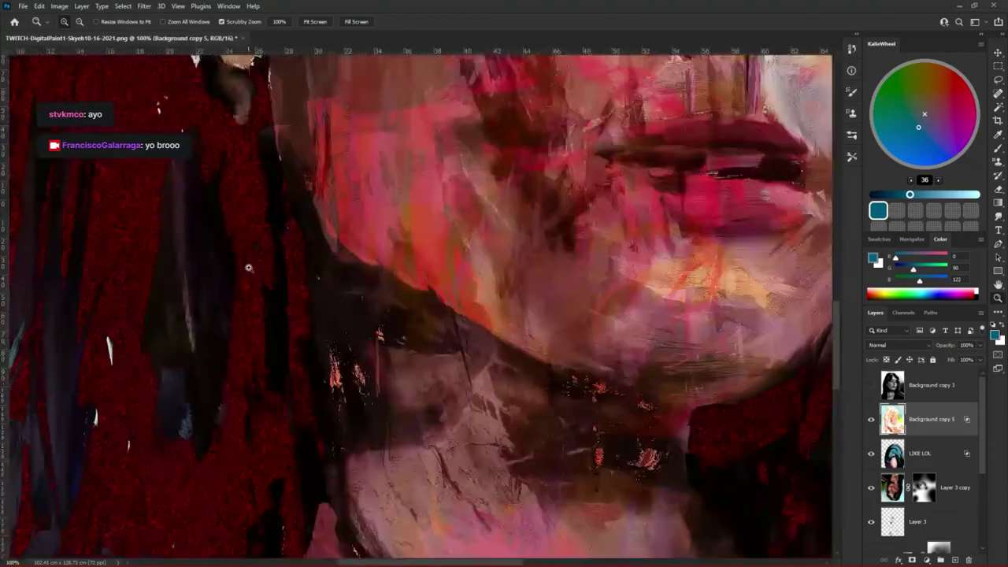
{"action": "scroll", "coordinate": [247, 271], "scroll_direction": "down", "scroll_amount": 4}
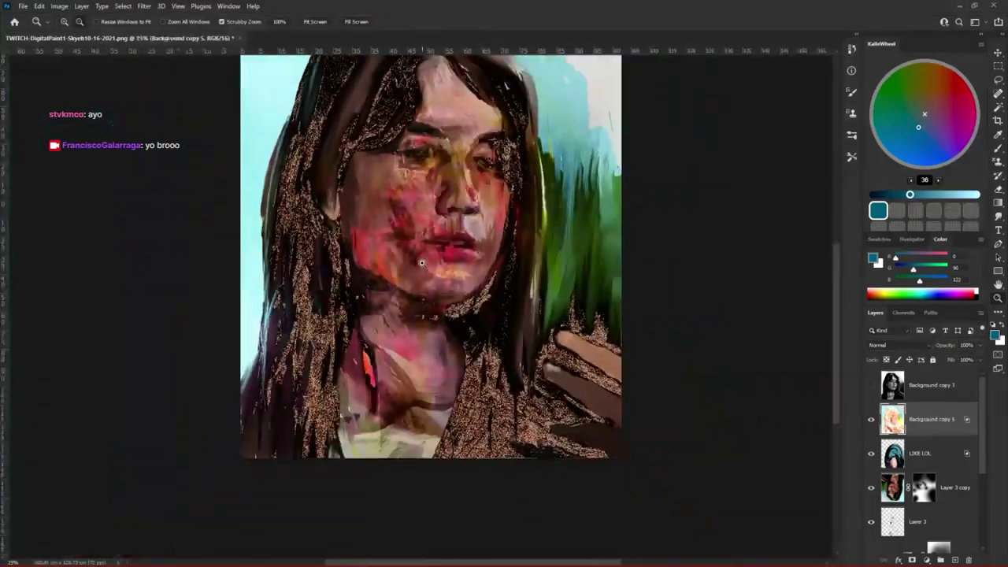
{"action": "left_click_drag", "start_coordinate": [586, 283], "coordinate": [444, 346]}
{"action": "left_click", "coordinate": [401, 420], "text": "alt"}
{"action": "left_click", "coordinate": [400, 364]}
{"action": "left_click", "coordinate": [374, 310]}
{"action": "left_click", "coordinate": [367, 208]}
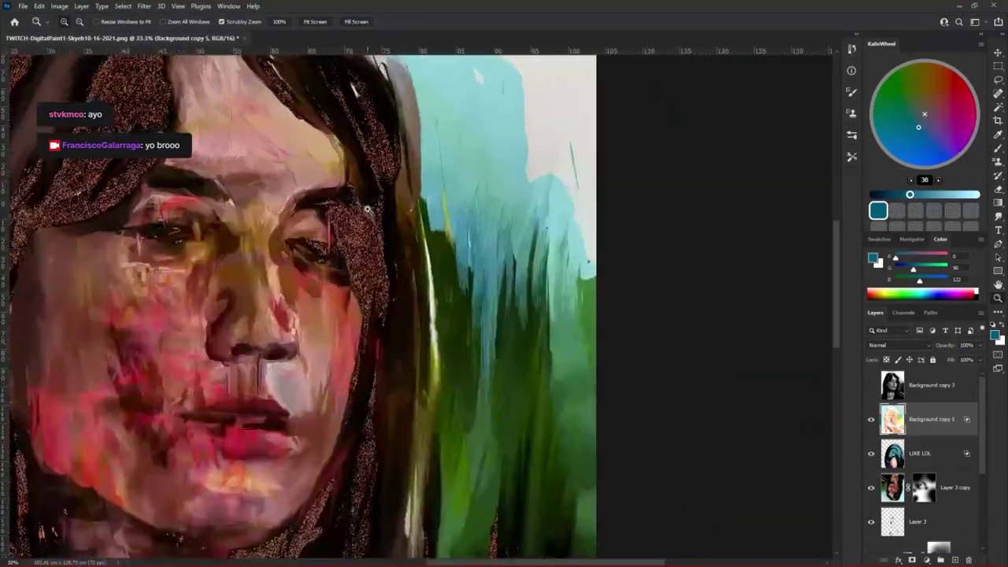
{"action": "scroll", "coordinate": [367, 209], "scroll_direction": "up", "scroll_amount": 3}
{"action": "scroll", "coordinate": [360, 265], "scroll_direction": "down", "scroll_amount": 4}
- Refine the Blend If range in the blending options of Background copy 5, and hide that layer
{"action": "left_click", "coordinate": [899, 559]}
{"action": "left_click", "coordinate": [923, 459]}
{"action": "left_click_drag", "start_coordinate": [237, 378], "coordinate": [217, 379]}
{"action": "key", "text": "Return"}
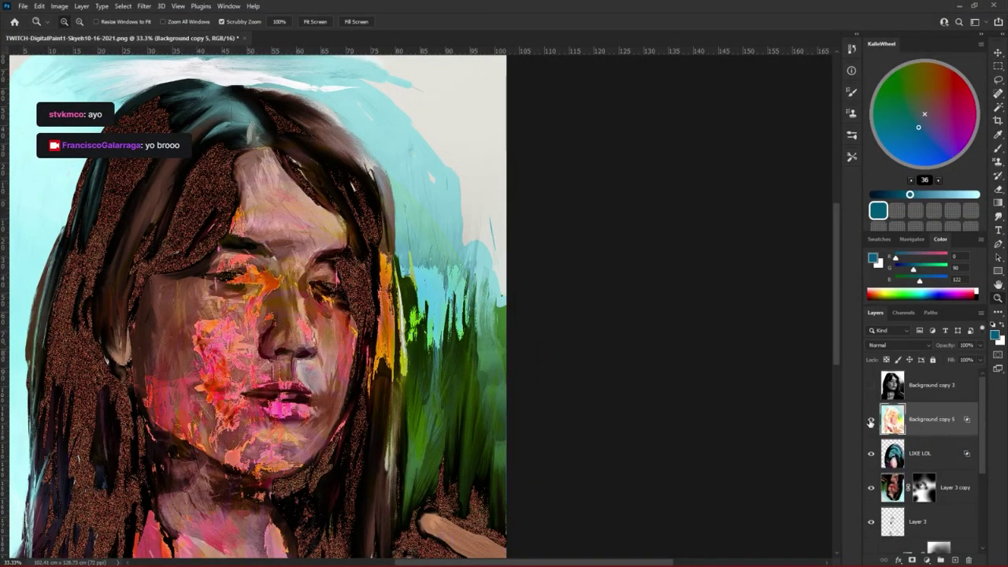
{"action": "left_click", "coordinate": [870, 422]}
- Change the blend mode of LIKE LOL to Difference and lower its opacity to 9%
{"action": "key", "text": "ctrl+minus"}
{"action": "left_click", "coordinate": [917, 454]}
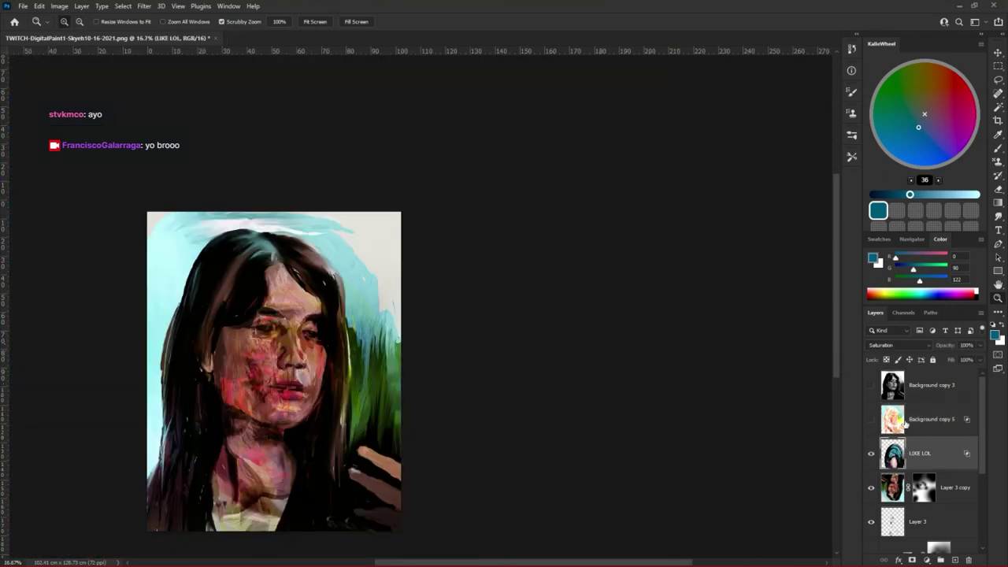
{"action": "left_click", "coordinate": [901, 345]}
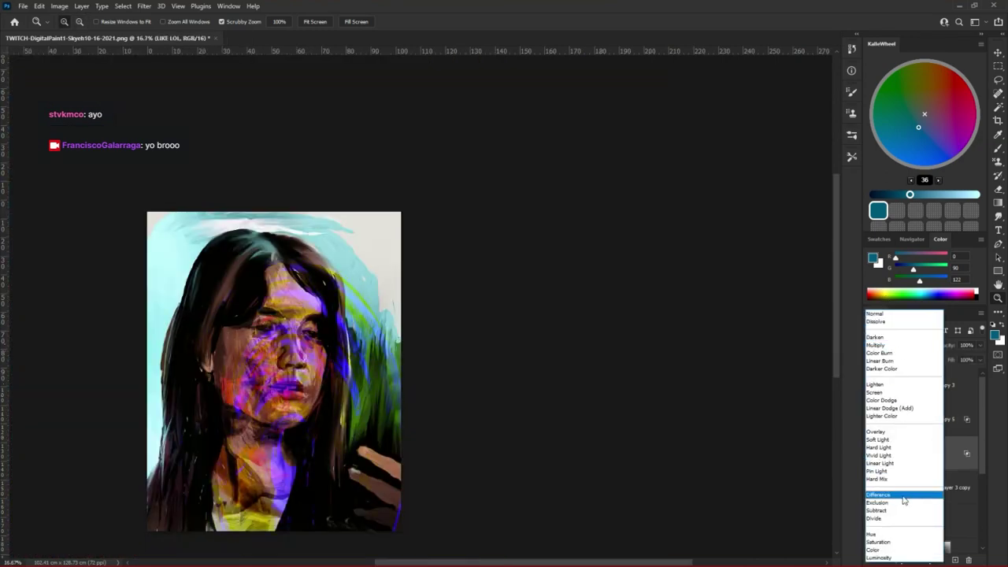
{"action": "left_click", "coordinate": [904, 497]}
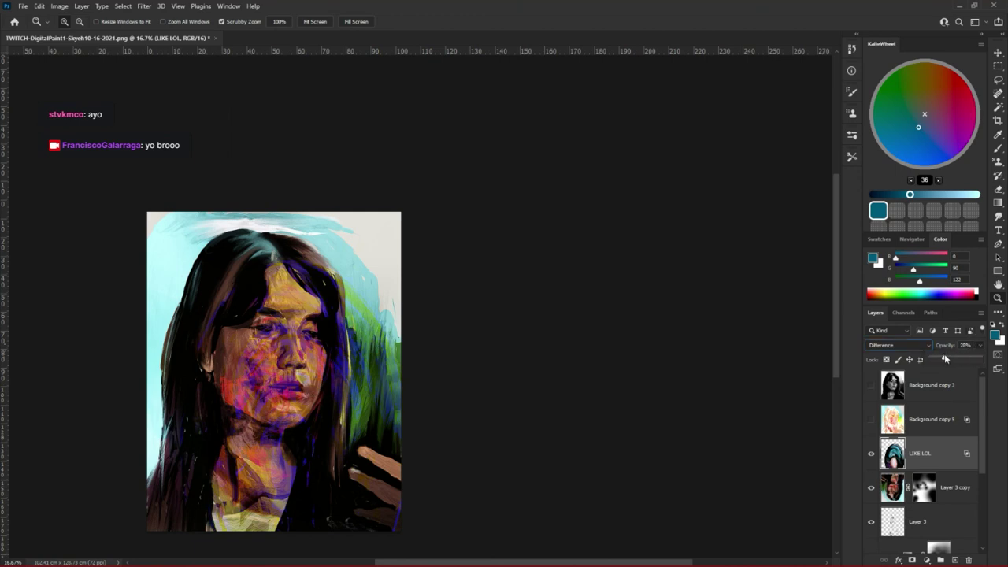
- Try reshaping Layer 3 copy's mask with a radial gradient over the neck and chest
{"action": "left_click", "coordinate": [871, 488]}
{"action": "left_click", "coordinate": [871, 489]}
{"action": "left_click", "coordinate": [924, 489]}
{"action": "key", "text": "g"}
{"action": "left_click_drag", "start_coordinate": [229, 419], "coordinate": [276, 465]}
- Undo the gradient edits on Layer 3 copy's mask and the preceding layer visibility change
{"action": "key", "text": "ctrl+z"}
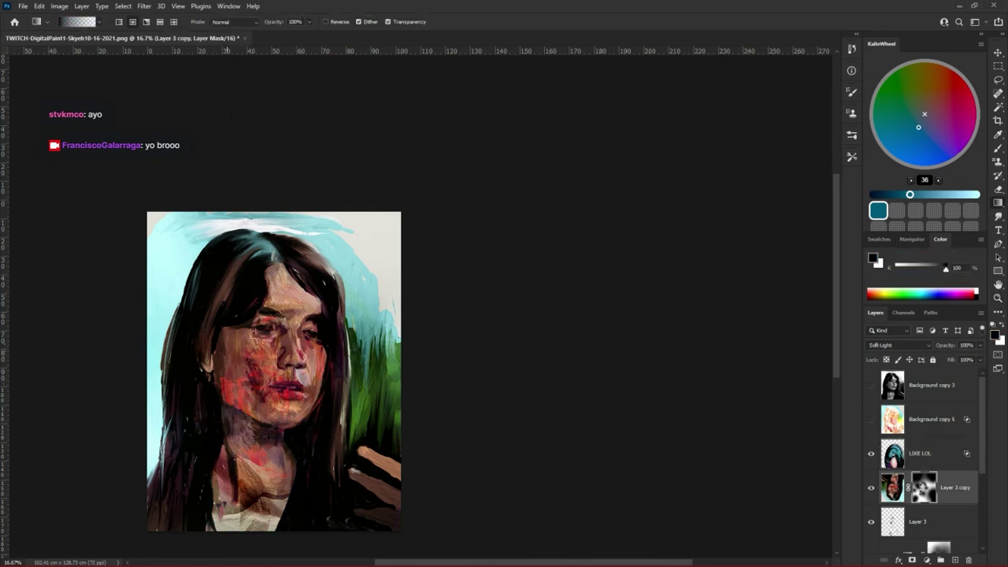
{"action": "key", "text": "ctrl+z"}
{"action": "key", "text": "ctrl+z"}
{"action": "key", "text": "ctrl+z"}
{"action": "key", "text": "ctrl+z"}
{"action": "left_click", "coordinate": [39, 5]}
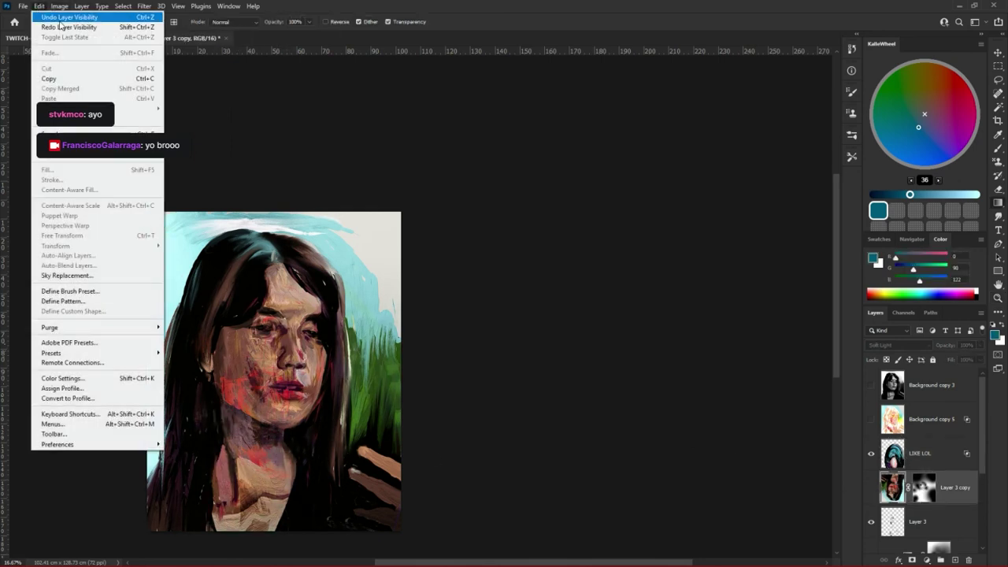
{"action": "left_click", "coordinate": [63, 16]}
- Move Layer 3 above LIKE LOL in the layer stack and select the Gradient Map layer's mask
{"action": "left_click_drag", "start_coordinate": [920, 529], "coordinate": [935, 446]}
{"action": "scroll", "coordinate": [930, 469], "scroll_direction": "down", "scroll_amount": 3}
{"action": "scroll", "coordinate": [930, 468], "scroll_direction": "down", "scroll_amount": 1}
{"action": "left_click", "coordinate": [938, 421]}
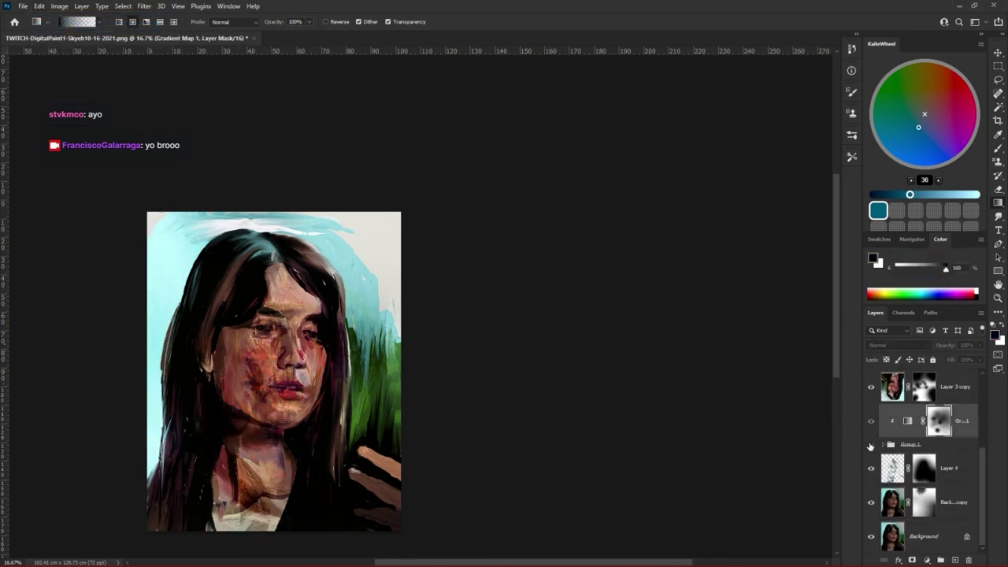
- Compare Background copy shown and hidden, and rework its mask with black and white radial gradients around the cheek, neck and upper chest
{"action": "left_click", "coordinate": [871, 501]}
{"action": "left_click", "coordinate": [871, 501]}
{"action": "left_click", "coordinate": [871, 502]}
{"action": "left_click", "coordinate": [871, 501]}
{"action": "left_click", "coordinate": [923, 502]}
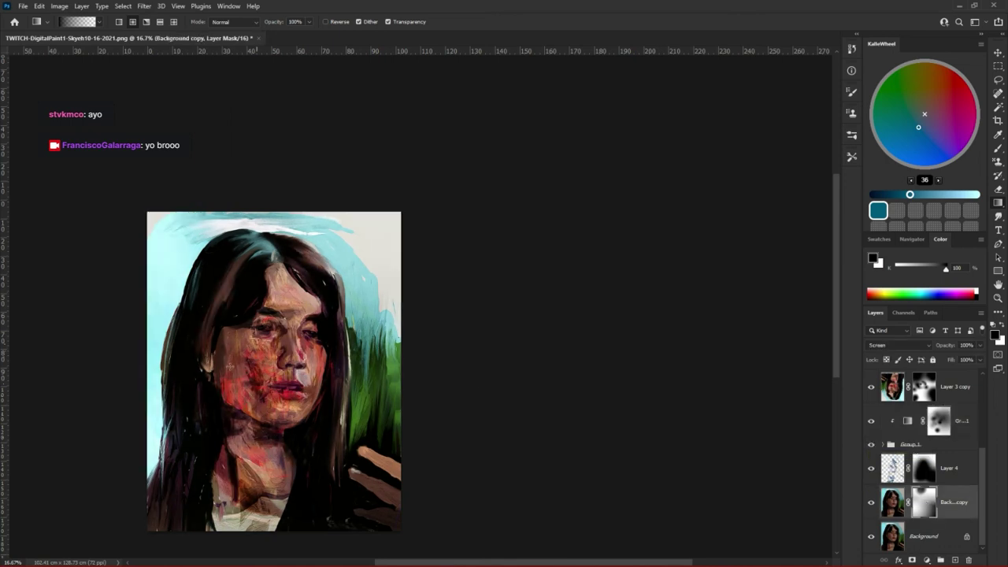
{"action": "left_click_drag", "start_coordinate": [240, 421], "coordinate": [218, 425]}
{"action": "key", "text": "x"}
{"action": "left_click_drag", "start_coordinate": [254, 462], "coordinate": [229, 439]}
{"action": "key", "text": "x"}
{"action": "left_click_drag", "start_coordinate": [226, 482], "coordinate": [224, 450]}
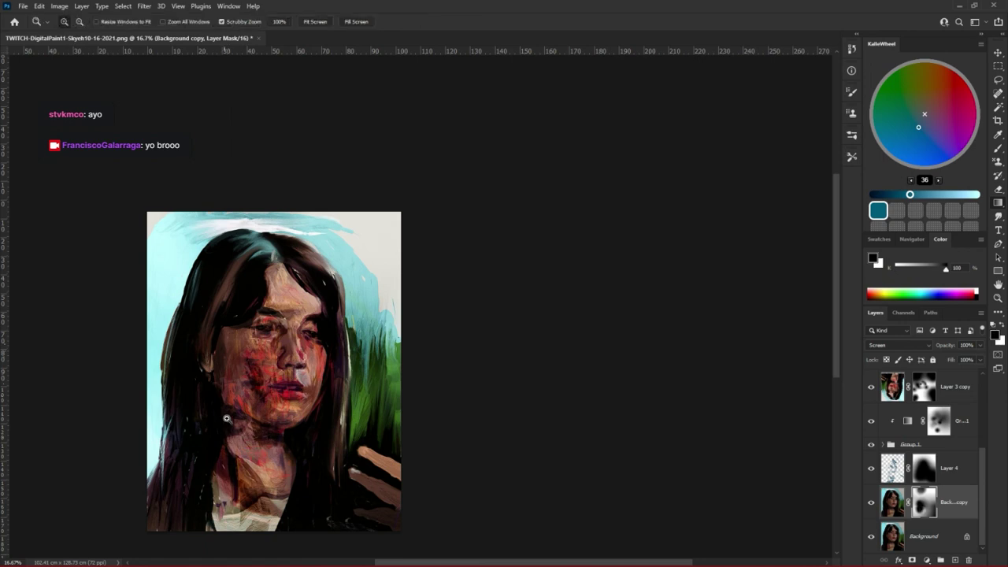
{"action": "left_click", "coordinate": [236, 409], "text": "alt"}
{"action": "left_click_drag", "start_coordinate": [257, 367], "coordinate": [266, 431]}
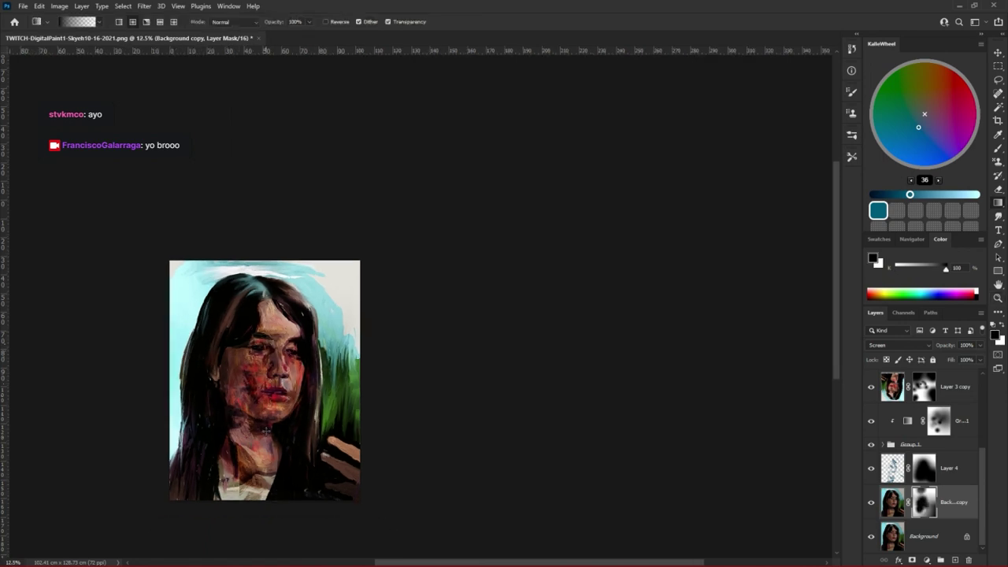
- Reveal Background copy around the eyes and nose with small white radial gradients on its mask
{"action": "left_click", "coordinate": [872, 538]}
{"action": "left_click", "coordinate": [872, 538]}
{"action": "left_click", "coordinate": [247, 328], "text": "ctrl"}
{"action": "left_click", "coordinate": [247, 328], "text": "ctrl"}
{"action": "left_click_drag", "start_coordinate": [278, 405], "coordinate": [364, 265]}
{"action": "key", "text": "x"}
{"action": "left_click_drag", "start_coordinate": [365, 217], "coordinate": [368, 257]}
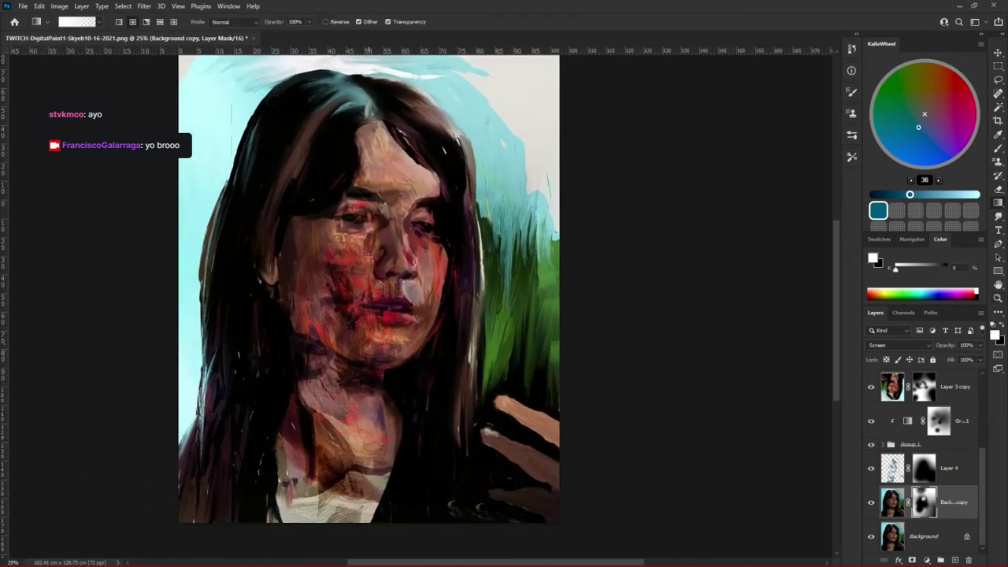
{"action": "left_click_drag", "start_coordinate": [409, 206], "coordinate": [395, 204]}
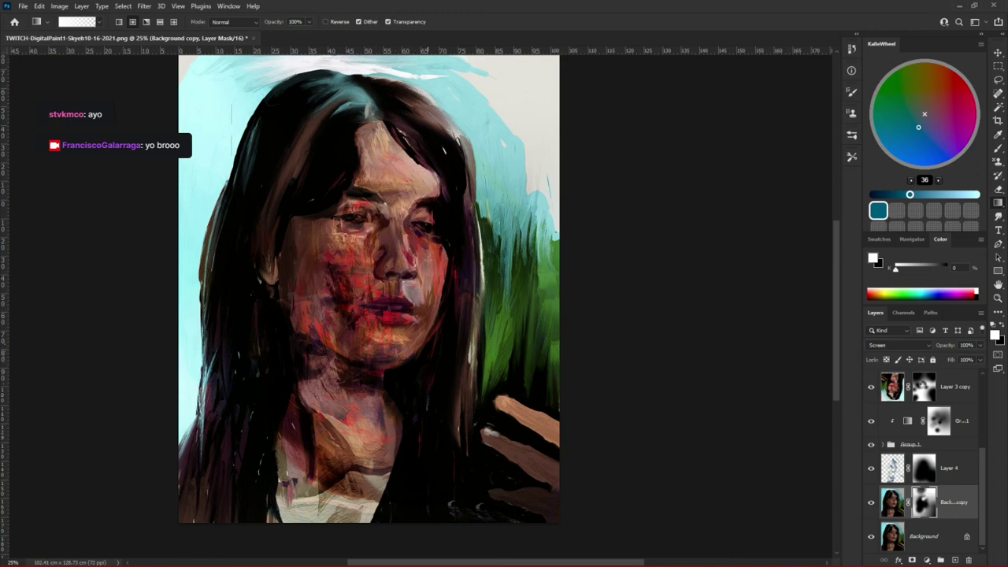
- Try a larger white gradient on Background copy's mask from the nose down to the neck, and undo it
{"action": "left_click_drag", "start_coordinate": [414, 261], "coordinate": [410, 377]}
{"action": "key", "text": "ctrl+z"}
{"action": "left_click", "coordinate": [452, 319], "text": "ctrl+alt"}
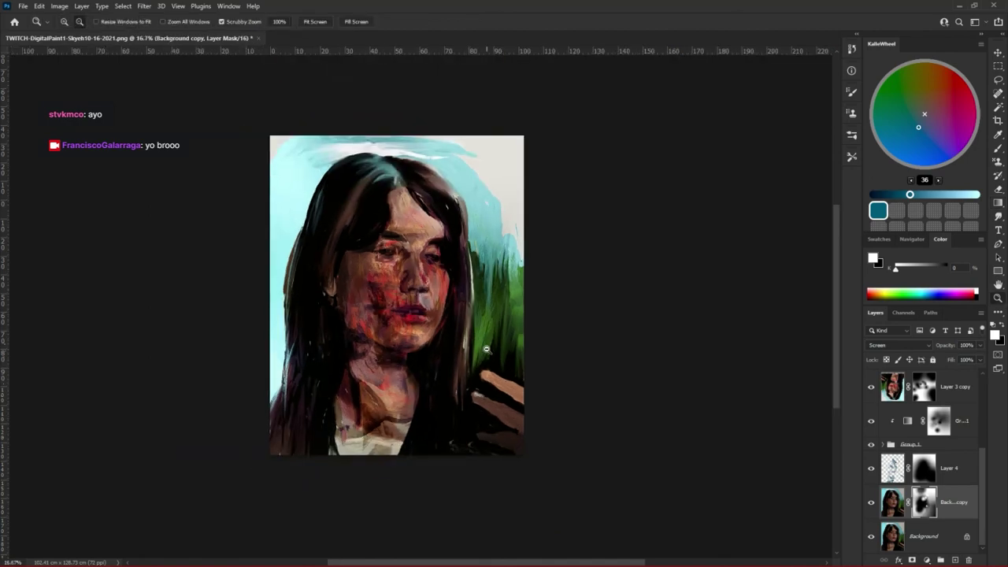
{"action": "key", "text": "x"}
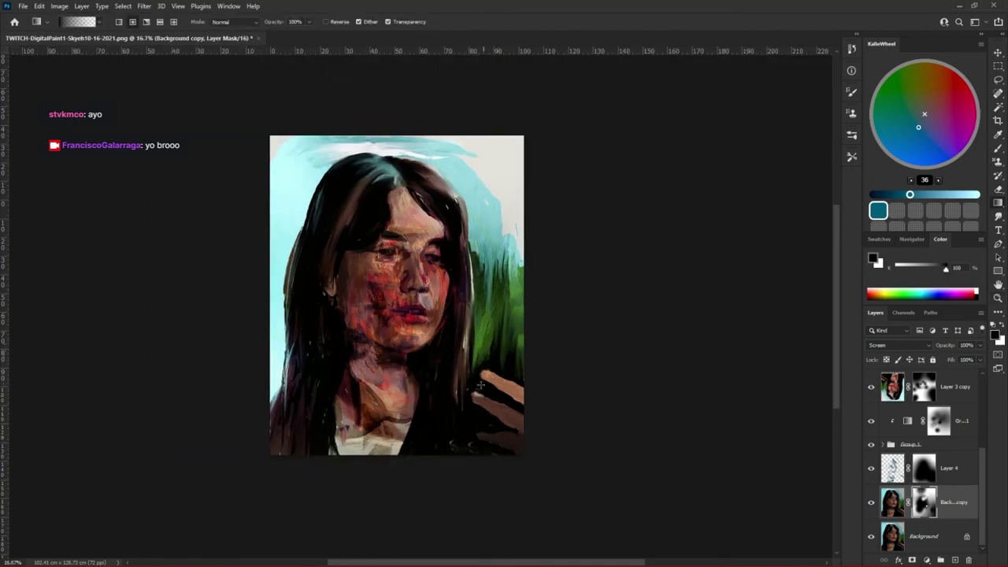
- Save the layered document as a Photoshop PSD file
{"action": "left_click", "coordinate": [502, 347], "text": "ctrl+alt"}
{"action": "key", "text": "ctrl+s"}
{"action": "left_click", "coordinate": [757, 496]}
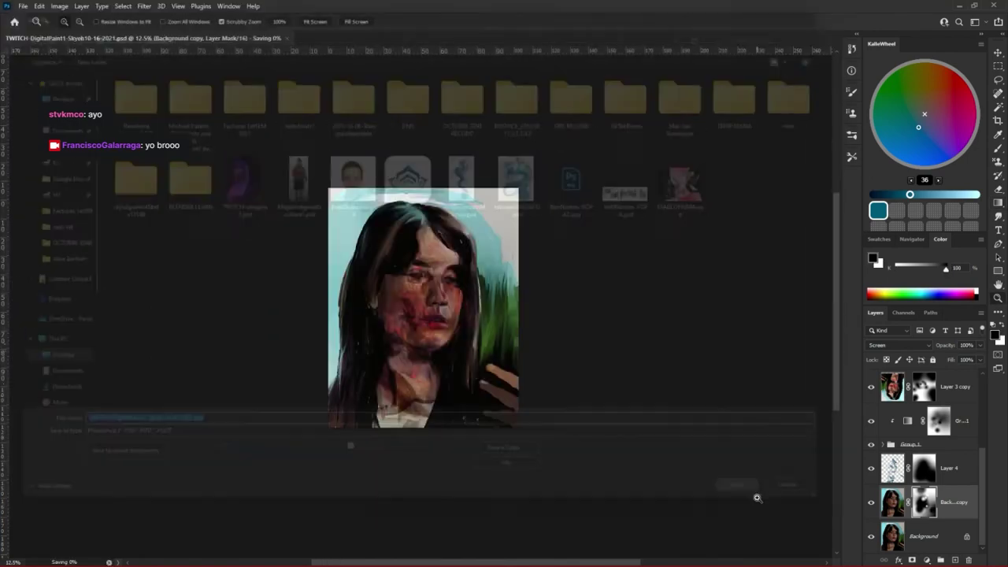
{"action": "left_click", "coordinate": [519, 262]}
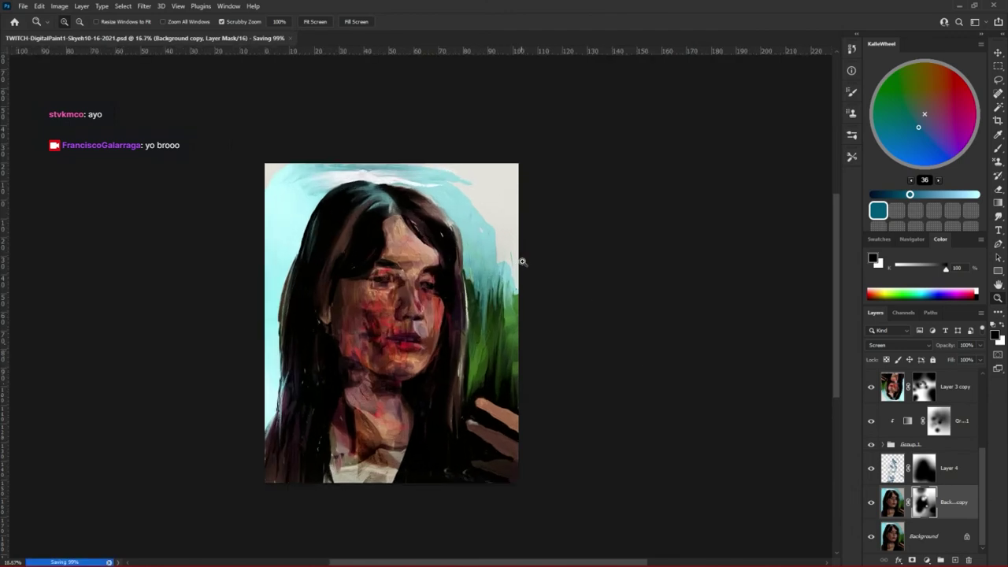
- Compare Layer 3 copy shown and hidden, and shift its image slightly down and left over the portrait
{"action": "left_click", "coordinate": [882, 445]}
{"action": "left_click_drag", "start_coordinate": [950, 359], "coordinate": [954, 360]}
{"action": "left_click", "coordinate": [872, 388]}
{"action": "left_click", "coordinate": [872, 388]}
{"action": "left_click", "coordinate": [872, 389]}
{"action": "left_click", "coordinate": [872, 388]}
{"action": "left_click", "coordinate": [892, 386]}
{"action": "key", "text": "v"}
{"action": "left_click_drag", "start_coordinate": [516, 367], "coordinate": [500, 386]}
- Reshape Layer 3 copy's mask with a white radial gradient on the face and black ones near the ear and nose
{"action": "left_click", "coordinate": [924, 386]}
{"action": "key", "text": "g"}
{"action": "key", "text": "x"}
{"action": "left_click_drag", "start_coordinate": [368, 335], "coordinate": [400, 283]}
{"action": "key", "text": "x"}
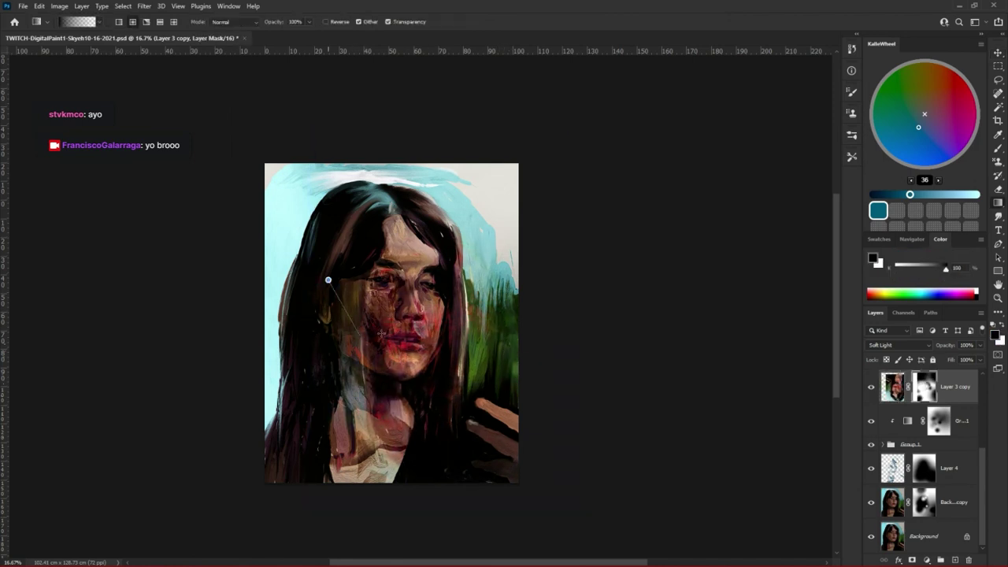
{"action": "left_click_drag", "start_coordinate": [328, 279], "coordinate": [346, 307]}
{"action": "left_click_drag", "start_coordinate": [374, 298], "coordinate": [397, 323]}
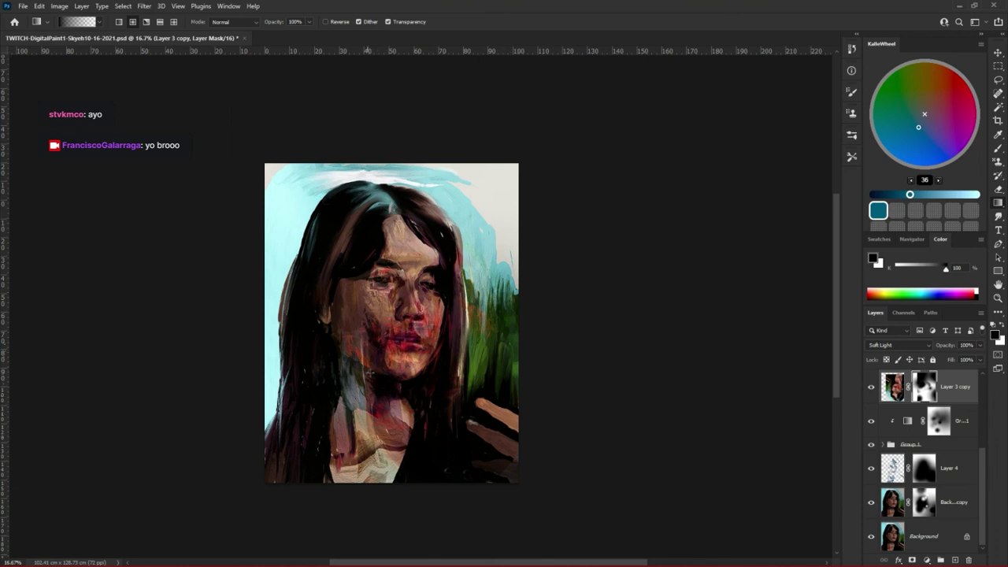
- Set the Gradient tool's opacity to 30%, reposition Layer 3 copy over the portrait again, and reset the colours to default
{"action": "key", "text": "3"}
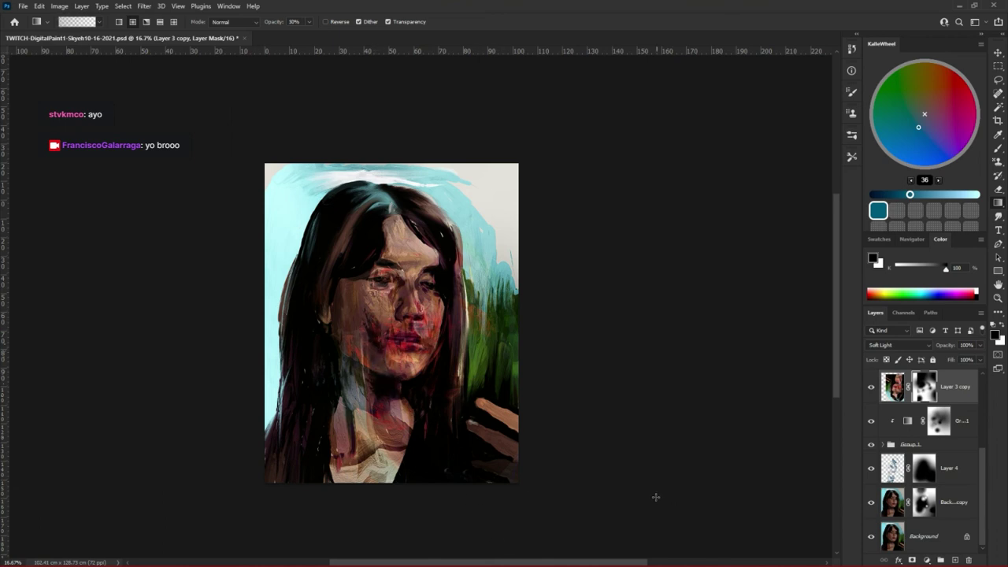
{"action": "key", "text": "v"}
{"action": "left_click_drag", "start_coordinate": [449, 359], "coordinate": [443, 360]}
{"action": "key", "text": "g"}
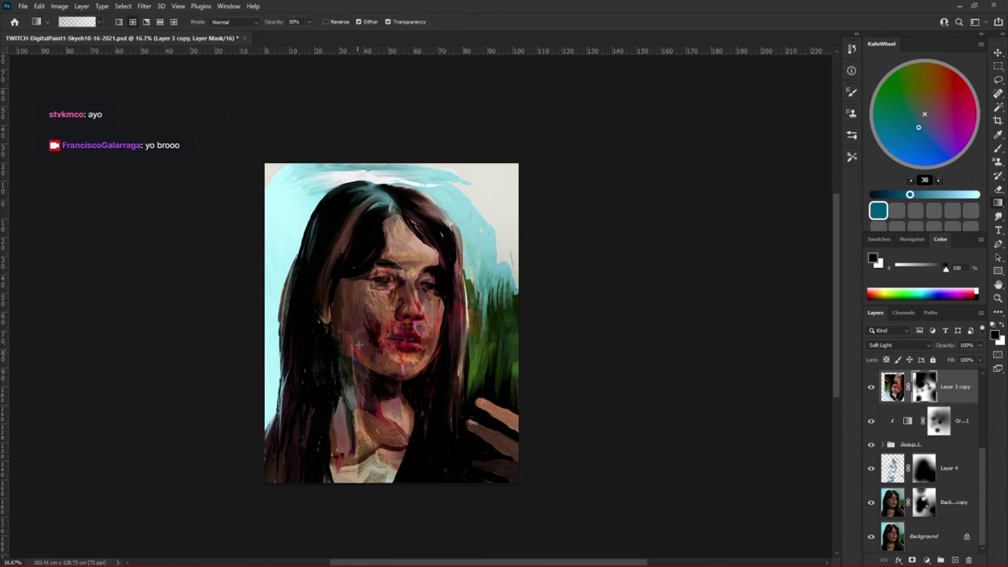
{"action": "key", "text": "x"}
{"action": "key", "text": "ctrl+2"}
{"action": "key", "text": "d"}
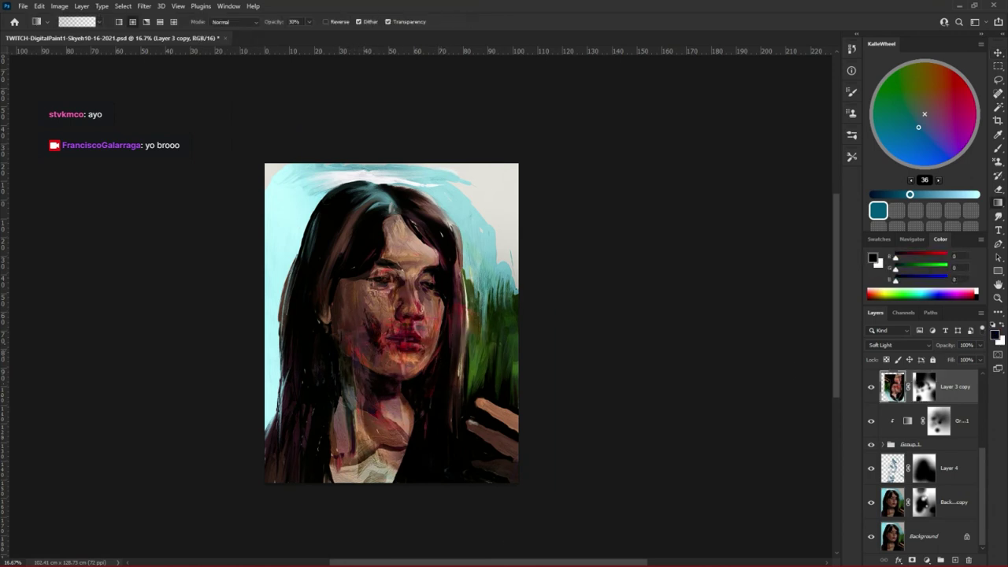
- Save the document and target Layer 3 copy's mask with the Gradient tool
{"action": "key", "text": "z"}
{"action": "key", "text": "ctrl+s"}
{"action": "left_click", "coordinate": [482, 365], "text": "alt"}
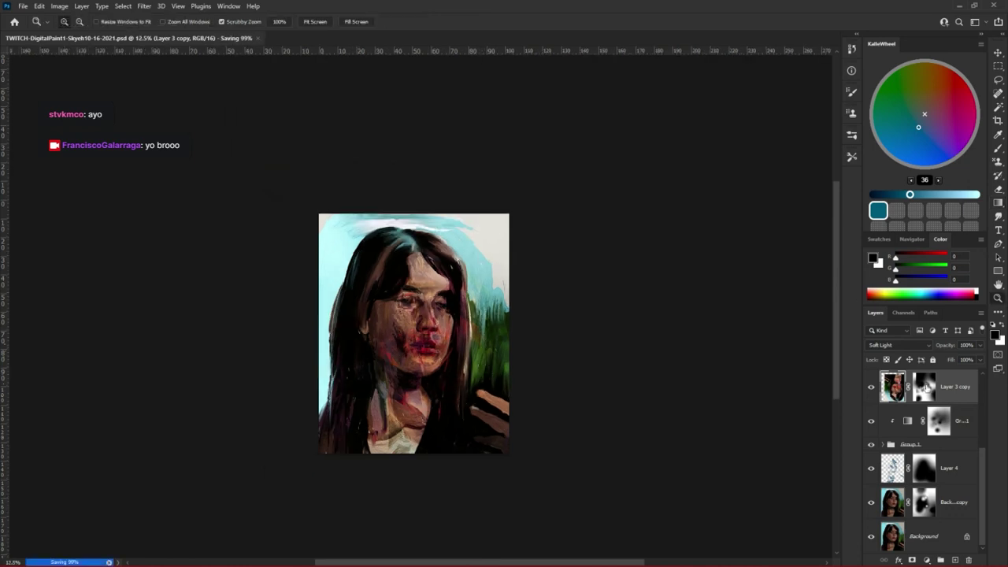
{"action": "key", "text": "ctrl+backslash"}
{"action": "key", "text": "g"}
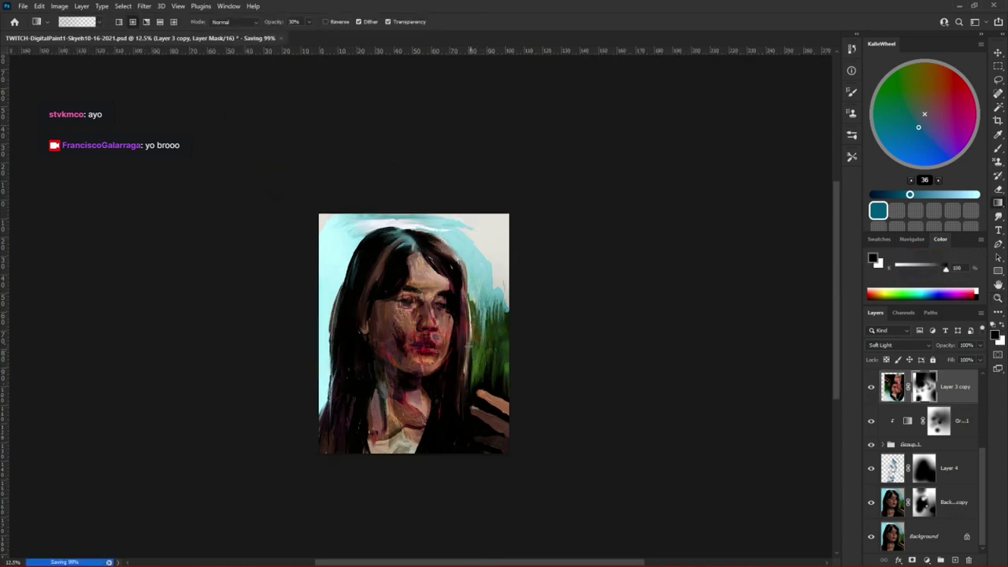
- Duplicate all layers in the stack and merge the duplicates into a single layer at the top
{"action": "scroll", "coordinate": [947, 416], "scroll_direction": "up", "scroll_amount": 5}
{"action": "left_click", "coordinate": [942, 392]}
{"action": "scroll", "coordinate": [945, 430], "scroll_direction": "down", "scroll_amount": 5}
{"action": "left_click", "coordinate": [953, 534], "text": "shift"}
{"action": "left_click_drag", "start_coordinate": [952, 534], "coordinate": [955, 560]}
{"action": "key", "text": "ctrl+e"}
- Apply the High Pass filter to the merged top layer and set its blend mode to Overlay
{"action": "left_click", "coordinate": [144, 6]}
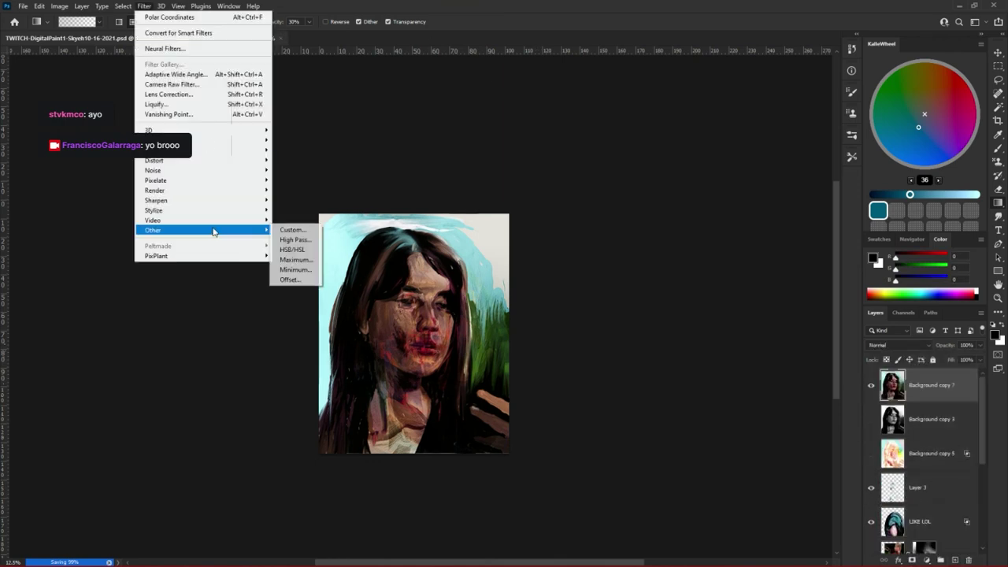
{"action": "mouse_move", "coordinate": [211, 227]}
{"action": "left_click", "coordinate": [296, 236]}
{"action": "key", "text": "Return"}
{"action": "left_click_drag", "start_coordinate": [408, 343], "coordinate": [420, 342]}
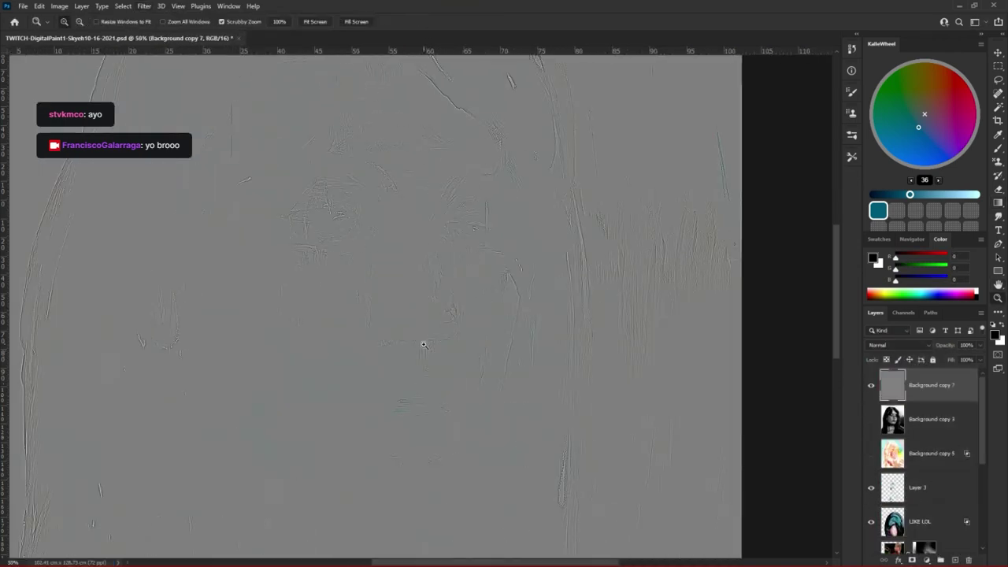
{"action": "left_click", "coordinate": [898, 344]}
{"action": "left_click", "coordinate": [880, 432]}
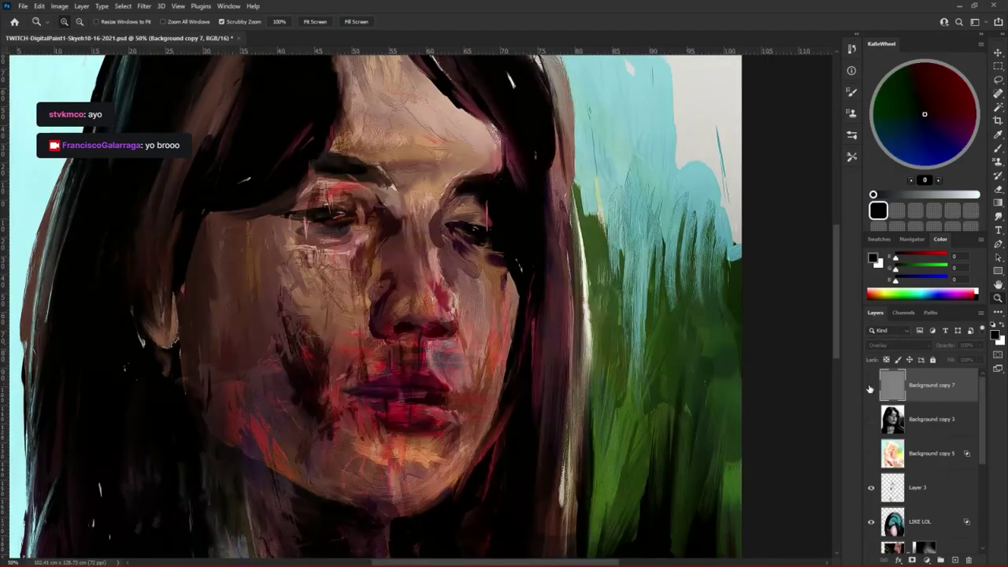
{"action": "left_click", "coordinate": [424, 358], "text": "alt"}
{"action": "left_click", "coordinate": [772, 460], "text": "alt"}
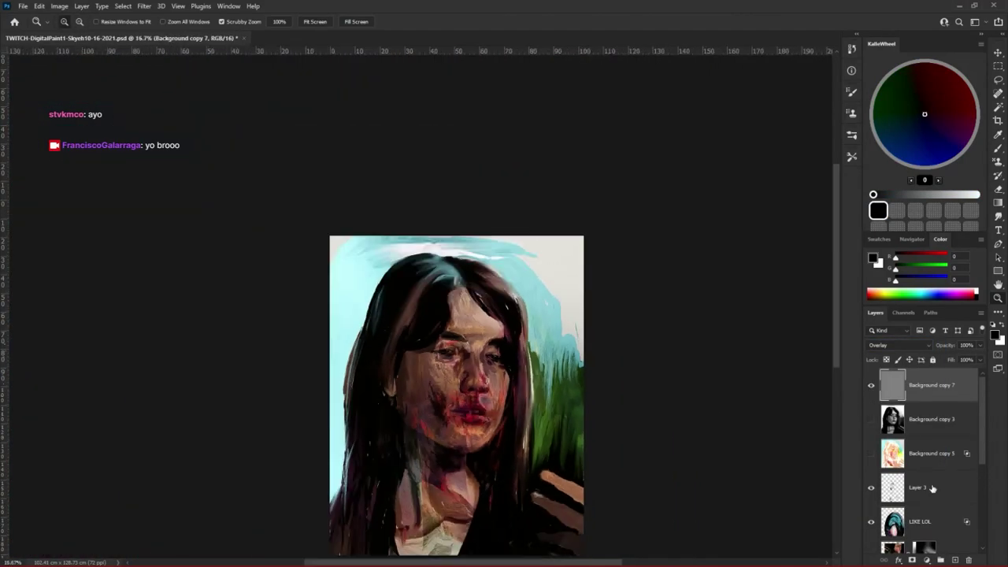
- Set the LIKE LOL layer's blend mode to Normal and its opacity to 100%
{"action": "left_click", "coordinate": [871, 420]}
{"action": "left_click", "coordinate": [948, 464]}
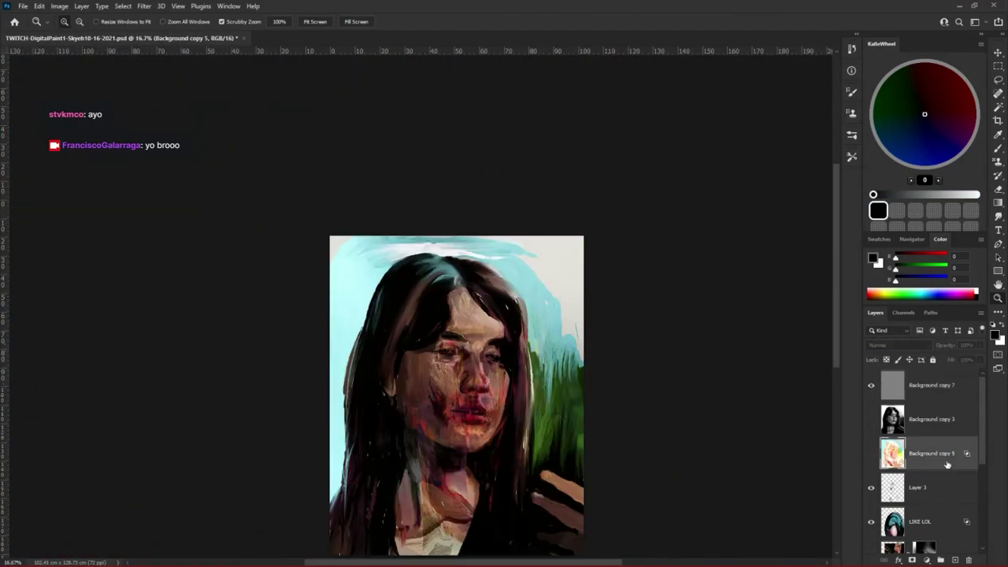
{"action": "left_click", "coordinate": [870, 488]}
{"action": "left_click", "coordinate": [893, 521]}
{"action": "left_click", "coordinate": [901, 347]}
{"action": "left_click", "coordinate": [890, 322]}
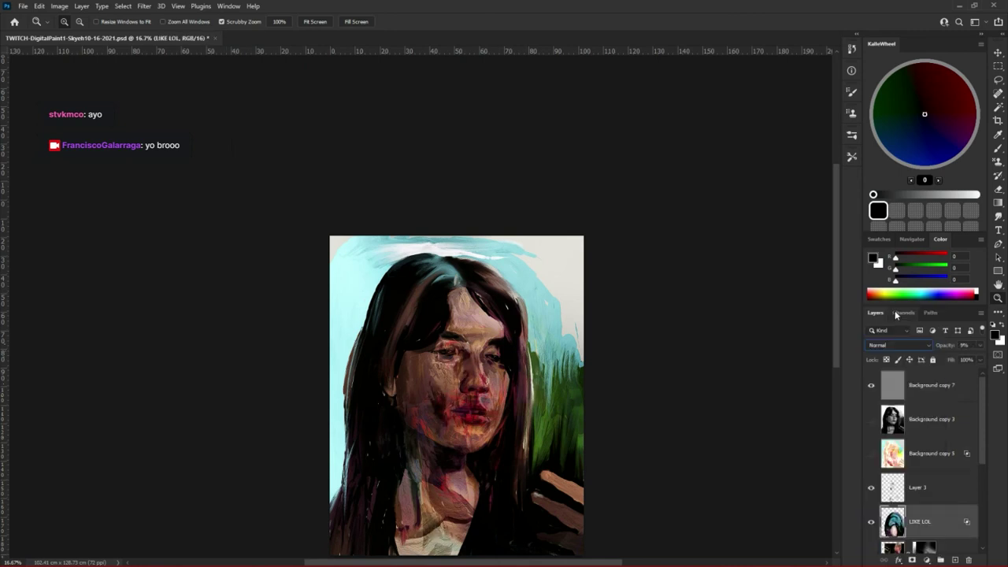
{"action": "left_click", "coordinate": [980, 345]}
{"action": "left_click_drag", "start_coordinate": [944, 356], "coordinate": [996, 365]}
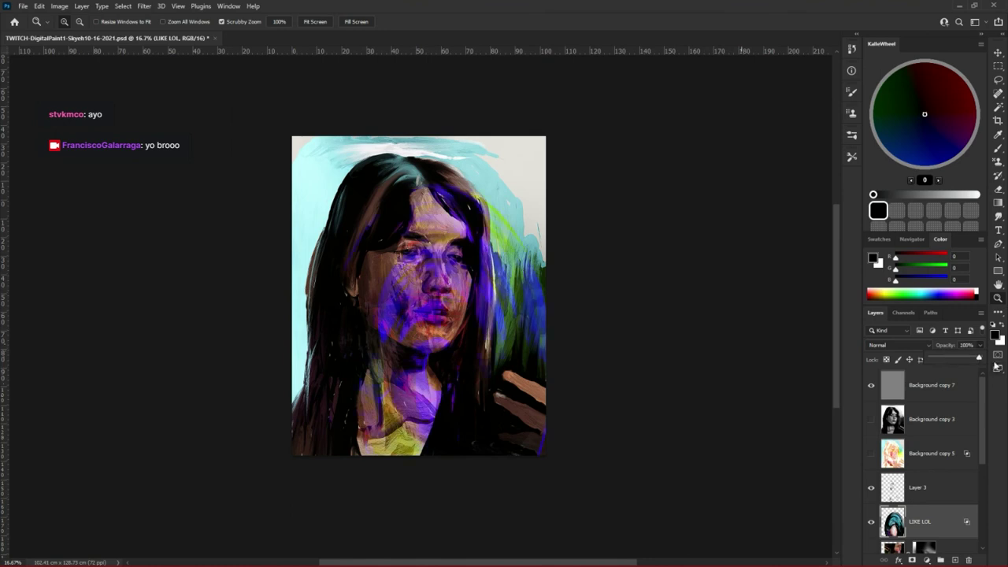
- Hide the LIKE LOL layer and compare the portrait with Layer 3 copy shown and hidden
{"action": "left_click", "coordinate": [870, 522]}
{"action": "scroll", "coordinate": [866, 496], "scroll_direction": "down", "scroll_amount": 2}
{"action": "left_click", "coordinate": [871, 489]}
{"action": "left_click", "coordinate": [871, 488]}
{"action": "left_click", "coordinate": [553, 327]}
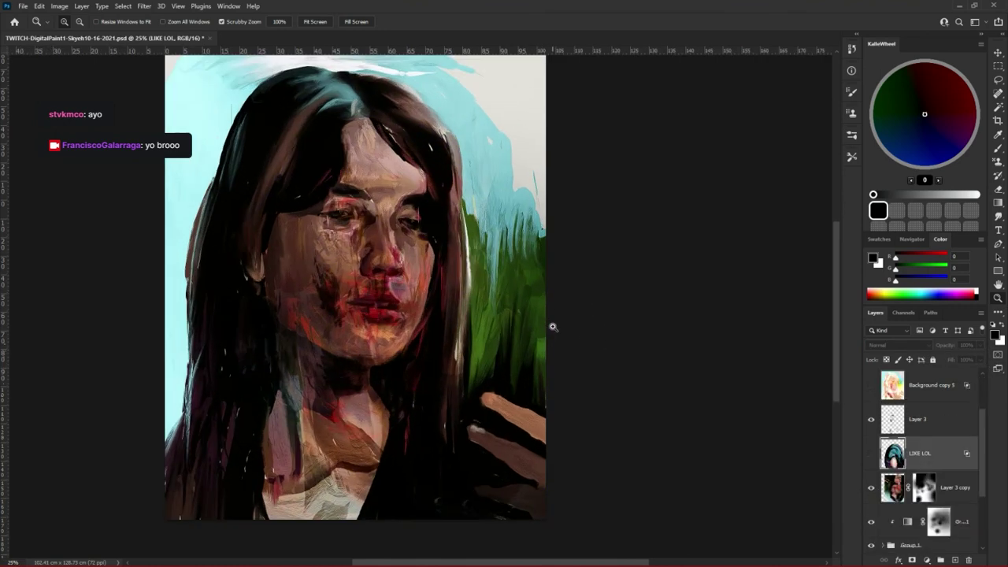
- Save the document and bring the LIKE LOL layer, made visible, to the top of the layer stack
{"action": "key", "text": "ctrl+s"}
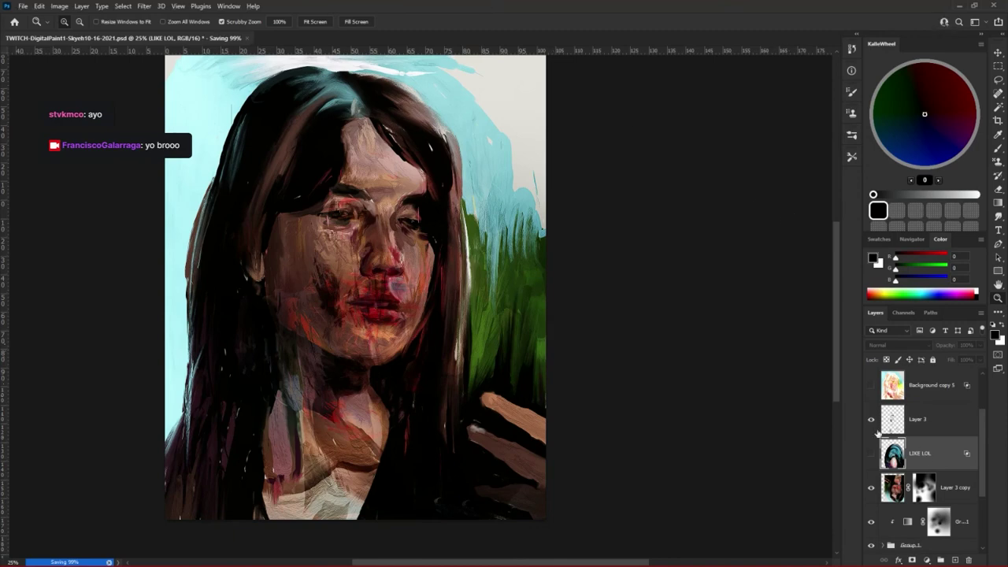
{"action": "left_click_drag", "start_coordinate": [867, 460], "coordinate": [849, 355]}
{"action": "left_click", "coordinate": [871, 385]}
- Clear the LIKE LOL layer's Blend If tonal blending so its artwork covers the portrait in full
{"action": "left_click", "coordinate": [898, 560]}
{"action": "left_click", "coordinate": [928, 461]}
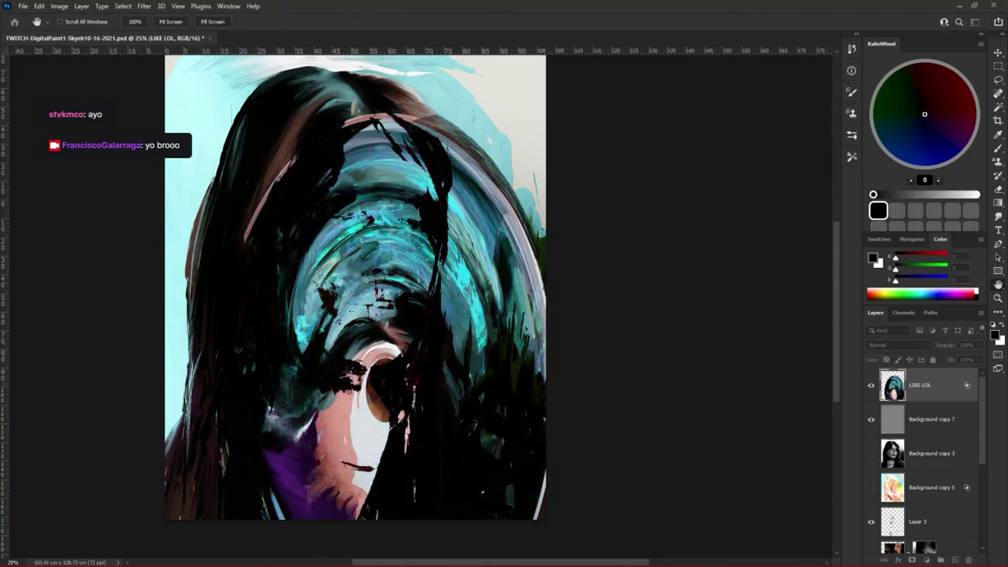
- Move the LIKE LOL artwork up and slightly left over the portrait and invert its colours
{"action": "key", "text": "v"}
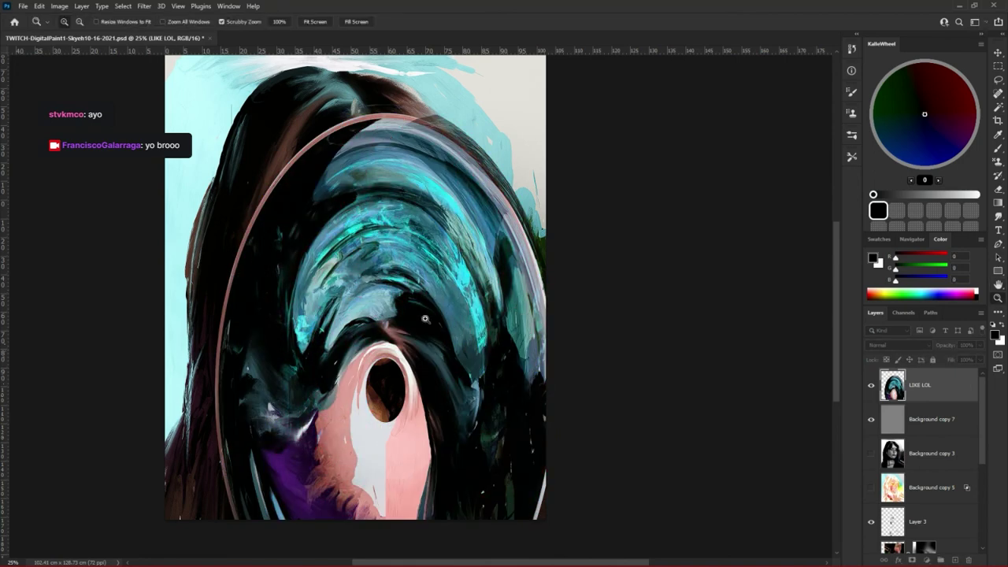
{"action": "key", "text": "i"}
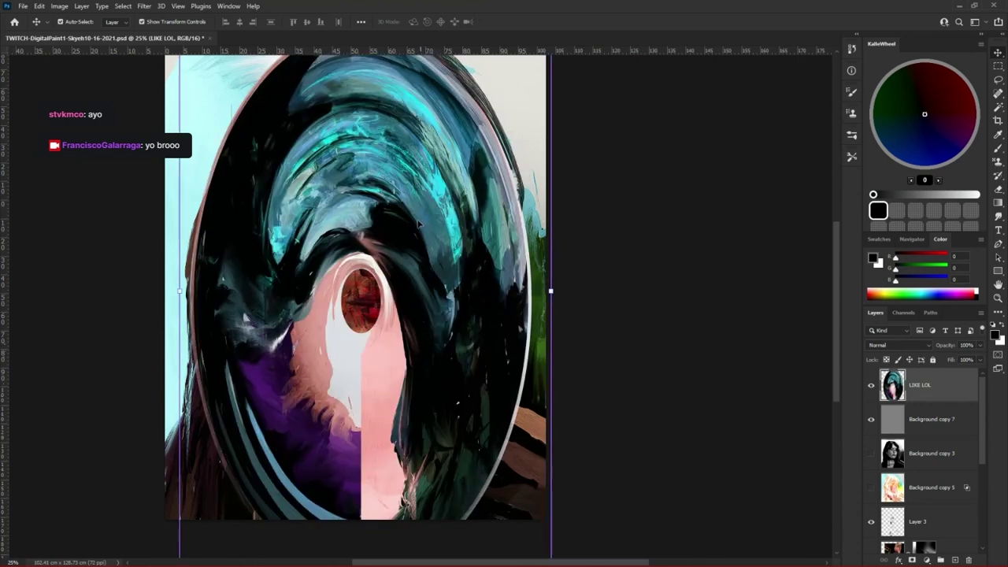
{"action": "key", "text": "Return"}
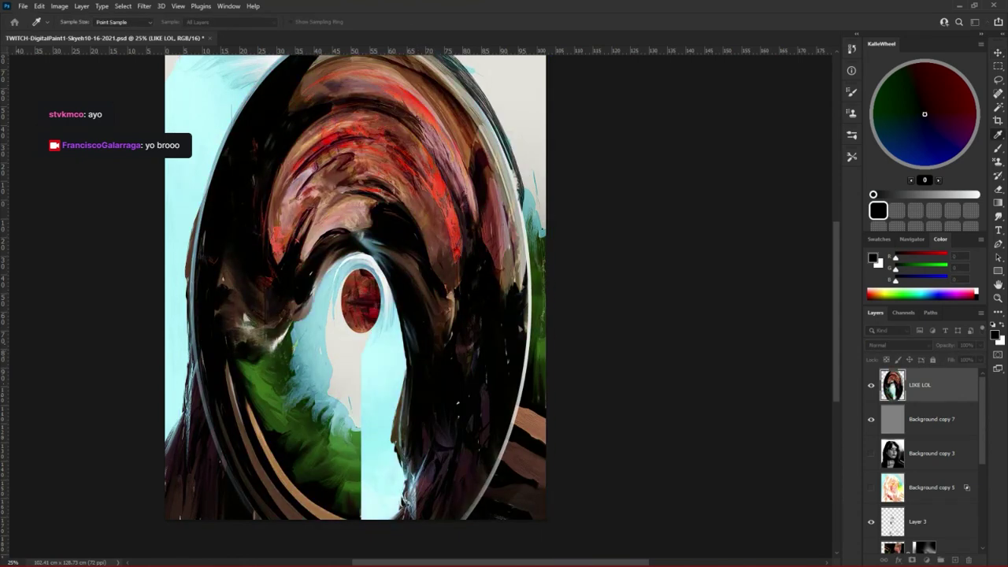
- Rotate the LIKE LOL artwork 180 degrees over the portrait and apply the transformation
{"action": "scroll", "coordinate": [404, 273], "scroll_direction": "down", "scroll_amount": 1}
{"action": "left_click_drag", "start_coordinate": [514, 76], "coordinate": [306, 422]}
{"action": "left_click_drag", "start_coordinate": [415, 417], "coordinate": [406, 375]}
{"action": "left_click", "coordinate": [520, 22]}
{"action": "scroll", "coordinate": [377, 317], "scroll_direction": "up", "scroll_amount": 1}
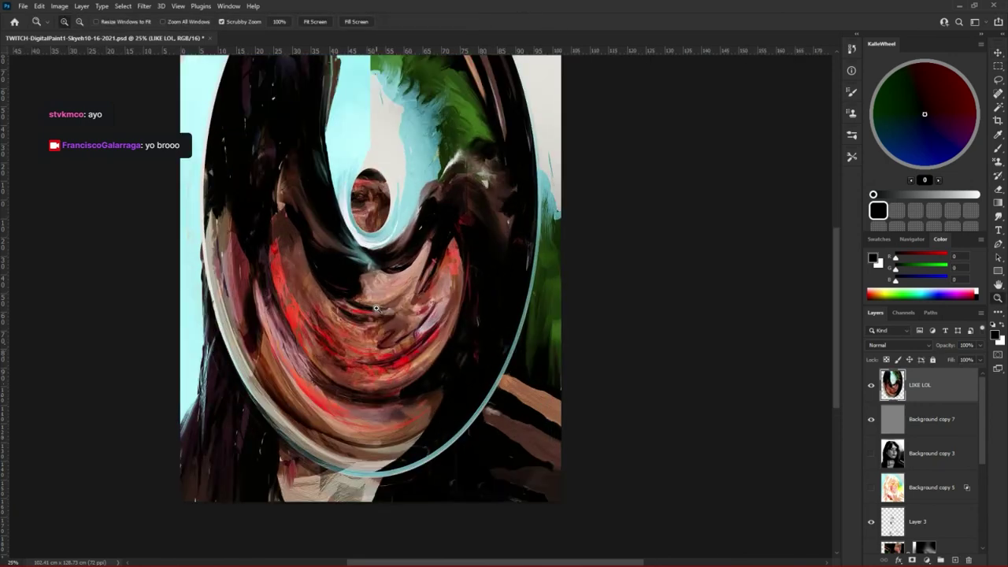
- Shift the rotated LIKE LOL artwork slightly left over the portrait and hide its layer
{"action": "left_click_drag", "start_coordinate": [456, 337], "coordinate": [440, 314]}
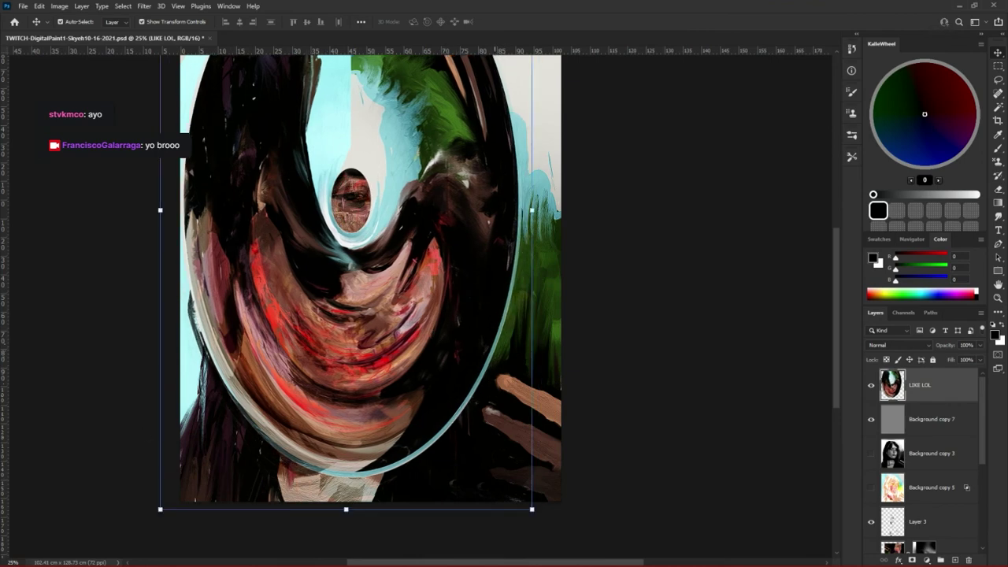
{"action": "left_click", "coordinate": [871, 385]}
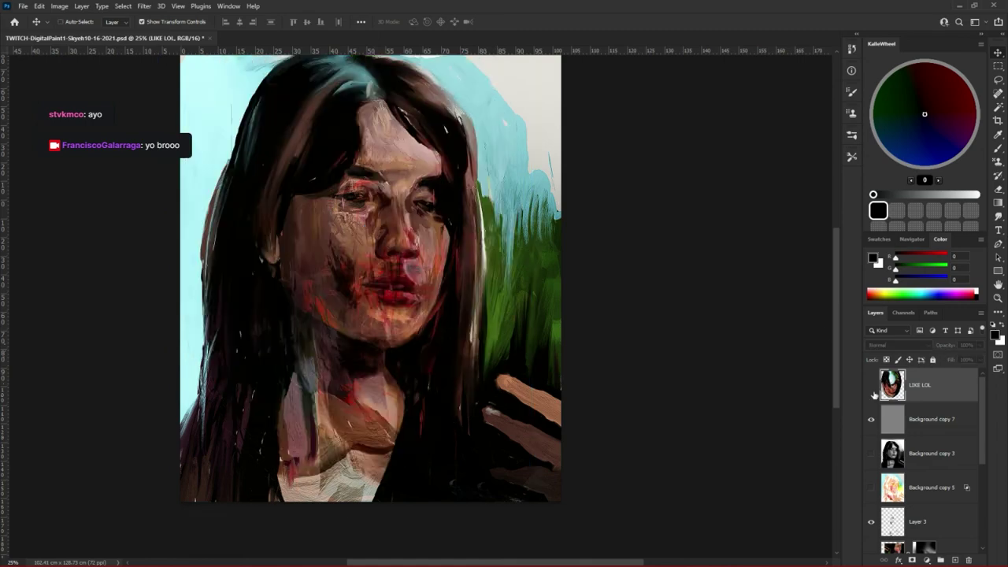